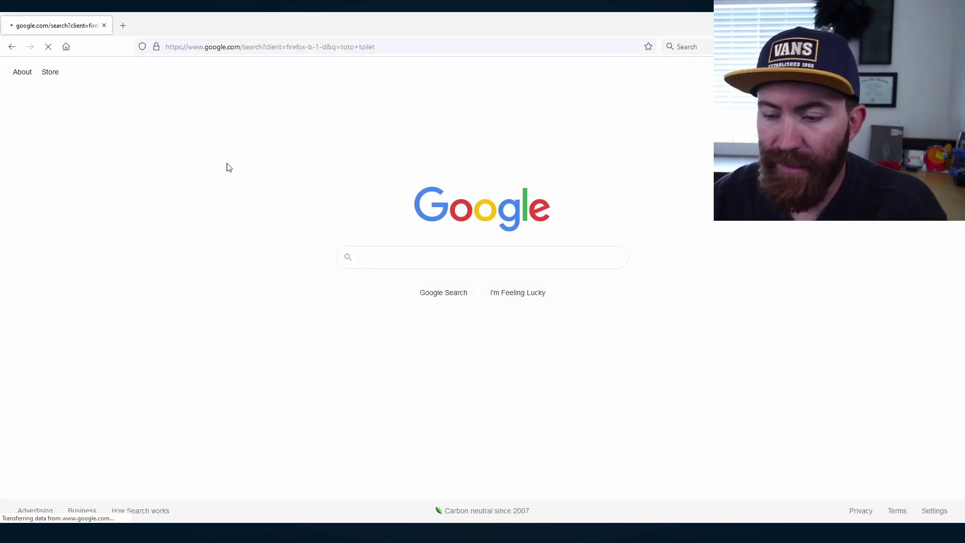
Step: Filter the TOTO toilet listing to two-piece models only, with the NEOREST type filter removed
scroll(4, 359, "down", 5)
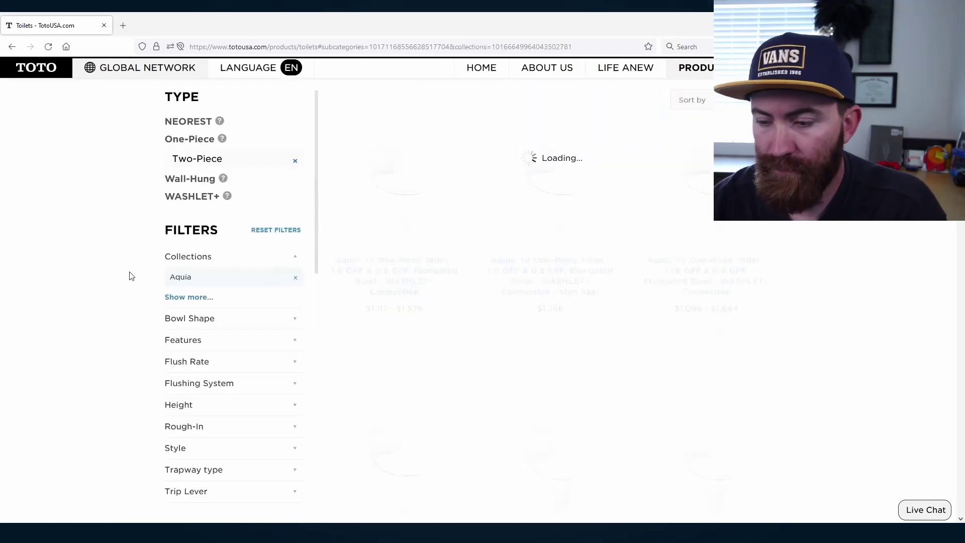
left_click(190, 224)
left_click(296, 386)
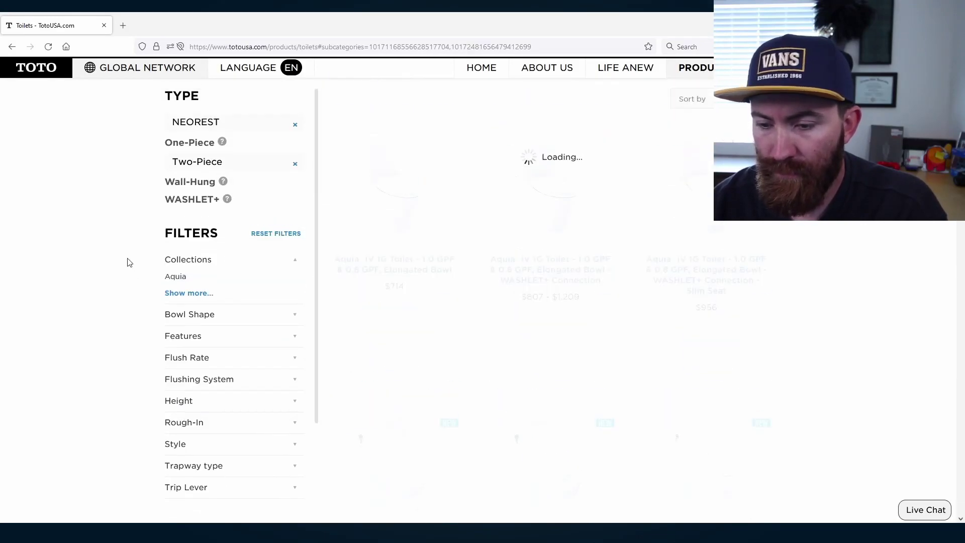
left_click(295, 124)
Step: Narrow the two-piece toilet results to the Aquia collection
scroll(50, 192, "down", 5)
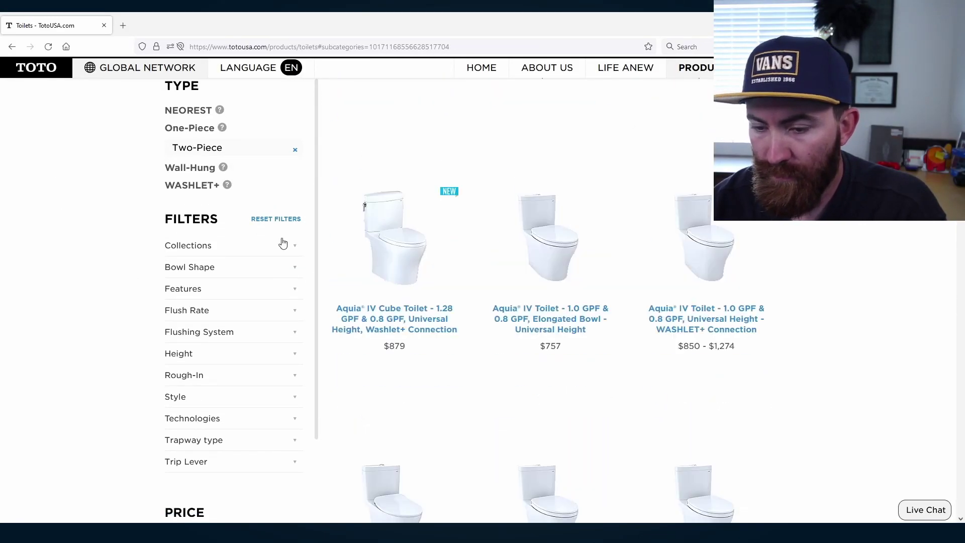
left_click(294, 246)
scroll(184, 258, "down", 1)
left_click(176, 206)
scroll(423, 369, "down", 8)
Step: Look through the further filter options and open the Aquia IV Arc Toilet 1.0 & 0.8 GPF universal height product page
left_click(424, 369)
scroll(209, 300, "down", 1)
left_click(294, 272)
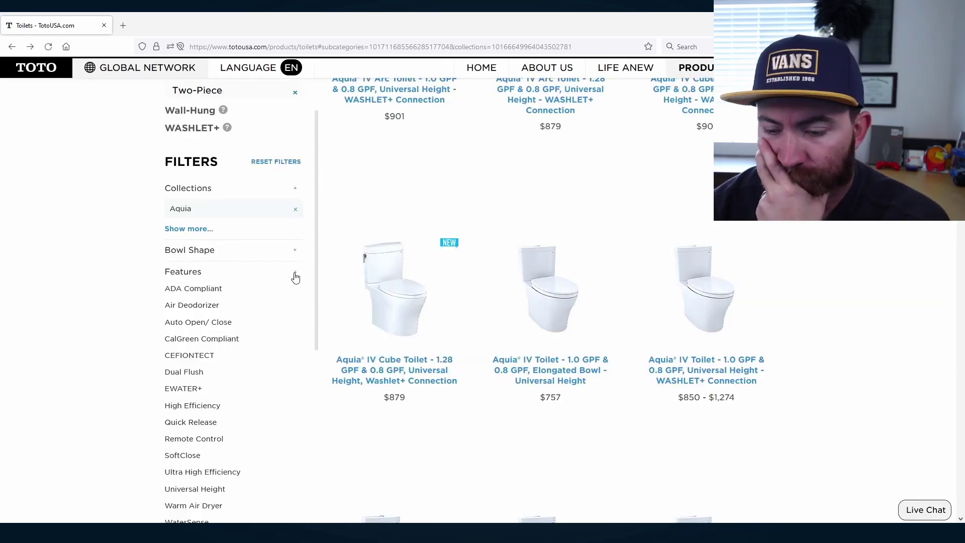
scroll(286, 182, "down", 1)
left_click(294, 195)
left_click(182, 211)
left_click(429, 270)
left_click(12, 47)
left_click(548, 470)
Step: Download the CAD drawing MS448124CUMFG from the product specifications and open it in AutoCAD
scroll(83, 345, "down", 9)
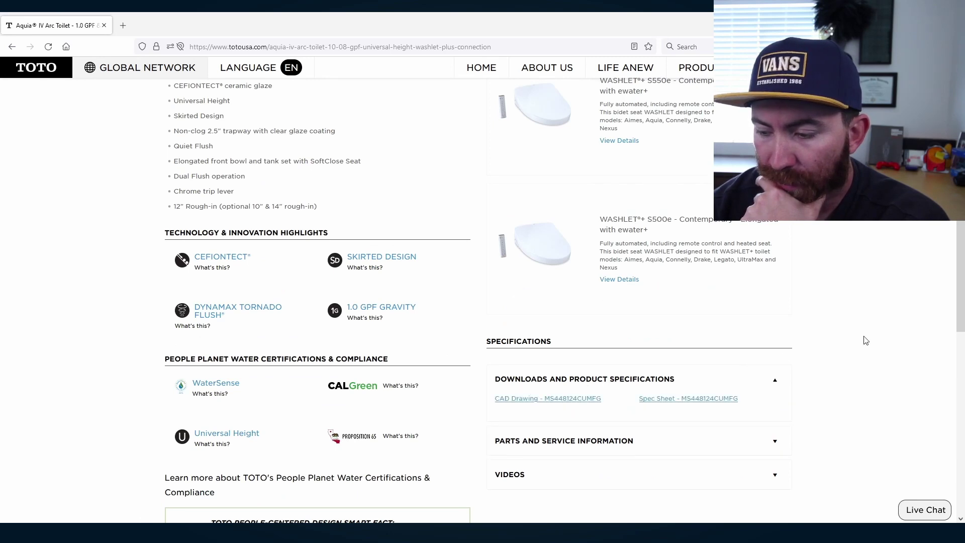
scroll(728, 362, "down", 1)
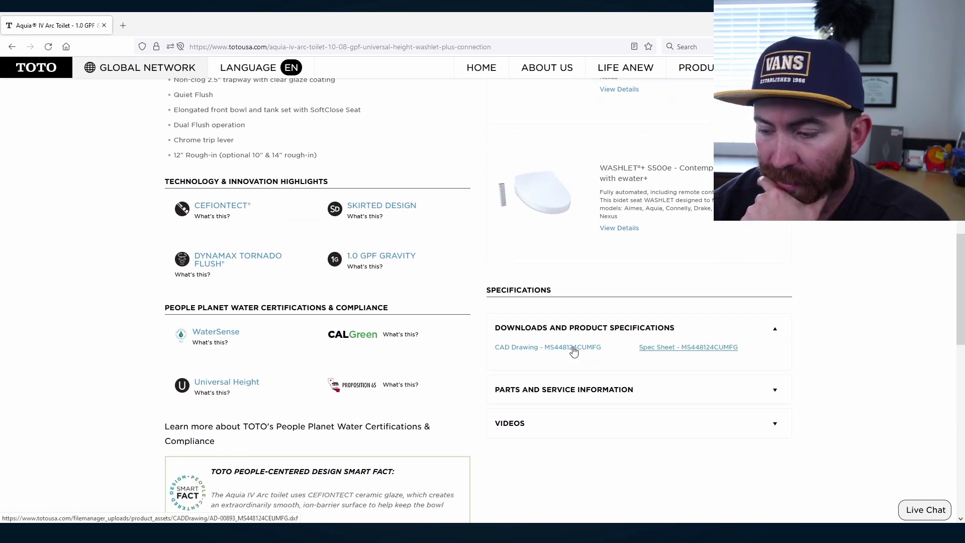
left_click(528, 348)
left_click(405, 336)
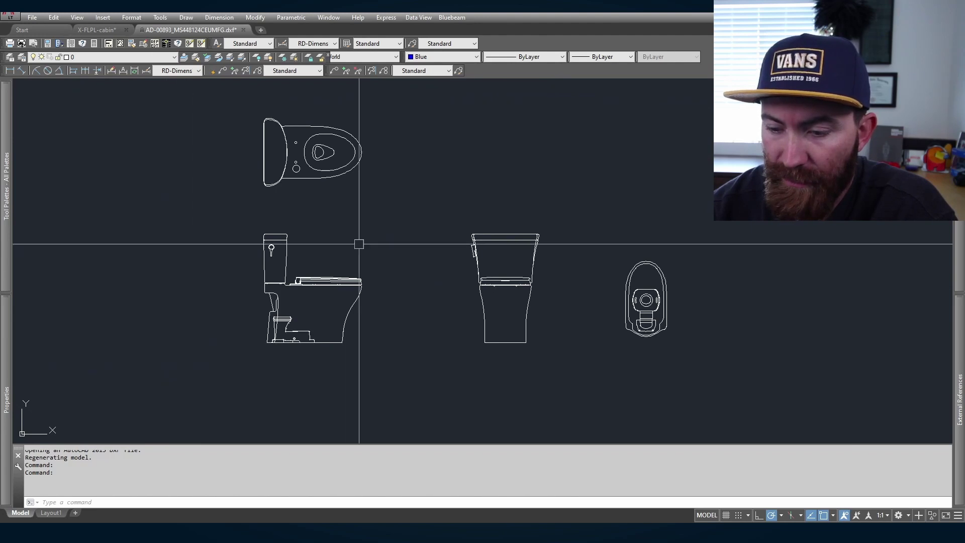
Step: Select the toilet's plan, side and front views and set their colour, linetype and lineweight to ByLayer
left_click(222, 409)
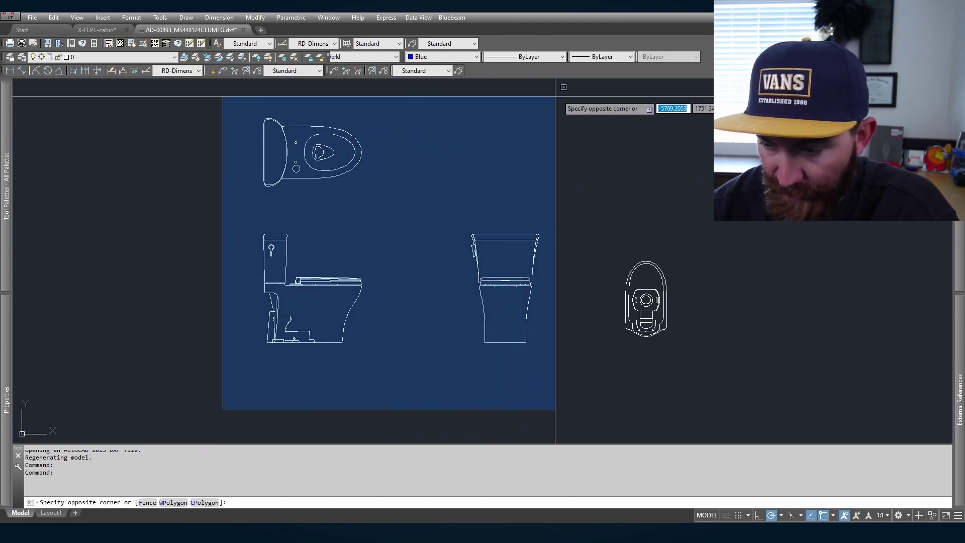
left_click(574, 90)
left_click(443, 56)
left_click(445, 73)
left_click(518, 56)
left_click(512, 67)
left_click(598, 57)
left_click(596, 67)
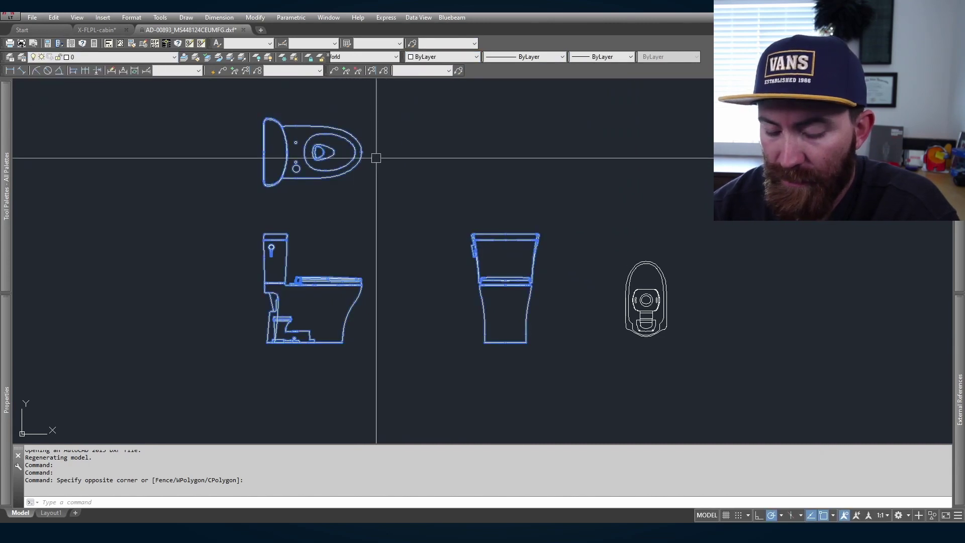
Step: Copy the three selected toilet views and paste them into the X-FLPL-cabin drawing, clear of the floor plan
key("ctrl+c")
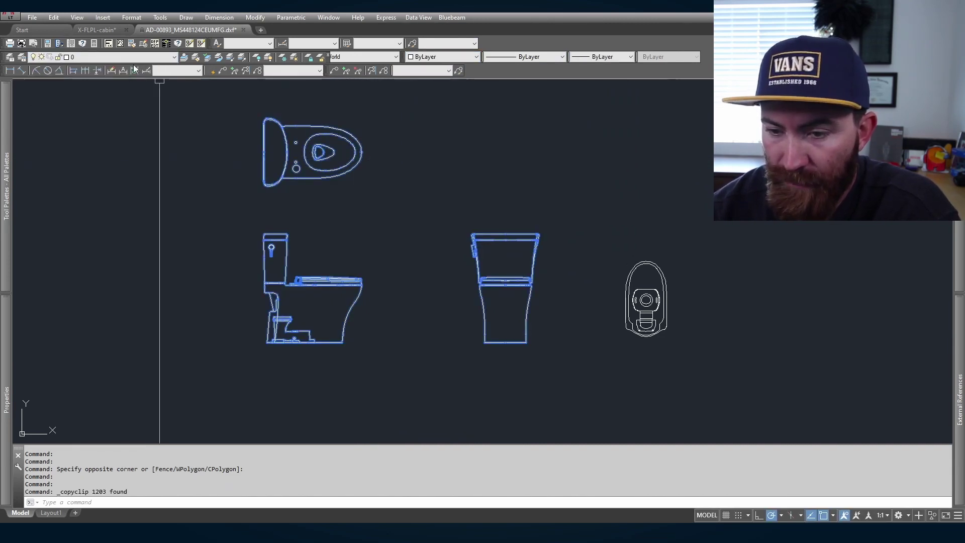
left_click(102, 31)
scroll(198, 233, "down", 6)
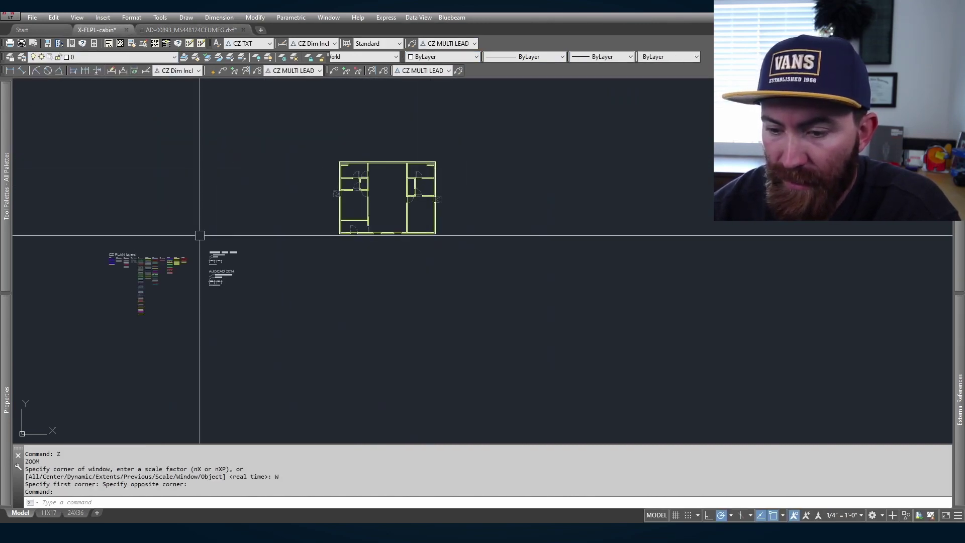
scroll(239, 197, "up", 6)
key("ctrl+v")
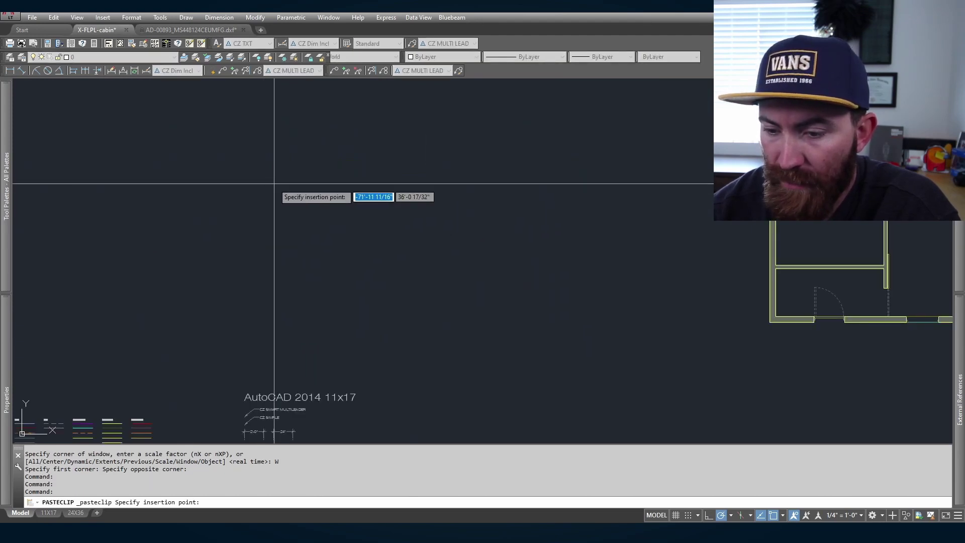
scroll(373, 151, "down", 3)
type("z e")
scroll(504, 177, "down", 2)
scroll(704, 106, "up", 2)
left_click(403, 252)
left_click(672, 99)
type("sc")
left_click(343, 179)
key("Escape")
key("Escape")
key("Escape")
Step: Switch to the AD-00893_MS448124CEUMFG.dxf drawing and change its length type in the drawing units
left_click(215, 30)
type("units")
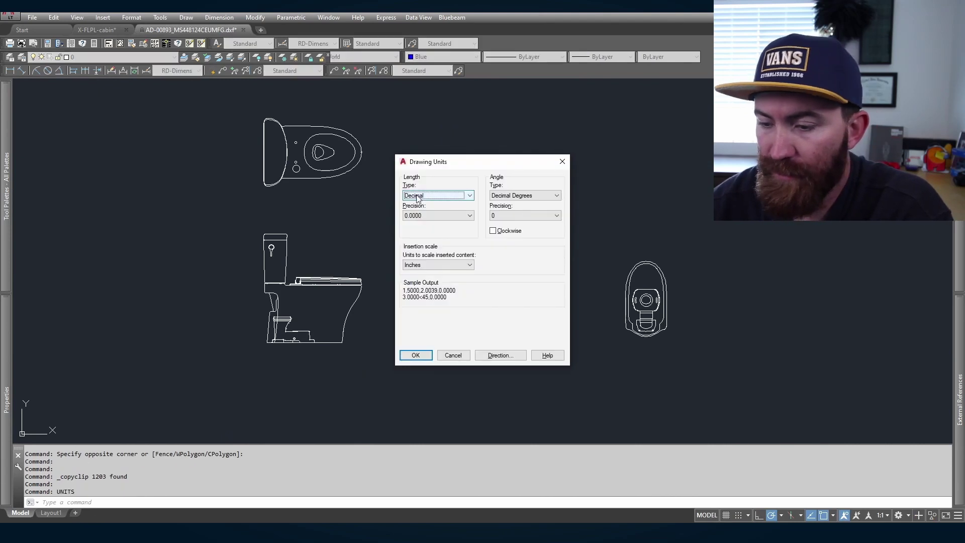
left_click(421, 197)
left_click(421, 207)
left_click(415, 356)
type("di")
left_click(314, 151)
scroll(266, 151, "up", 6)
key("Escape")
scroll(442, 203, "down", 8)
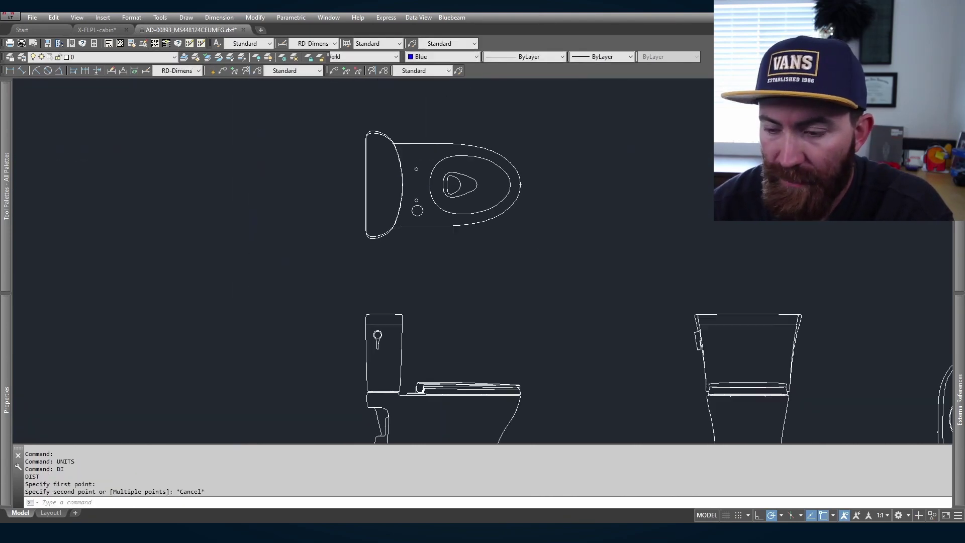
scroll(568, 317, "up", 4)
Step: Switch to the browser, open the MS448124CUMFG spec sheet and examine the toilet's dimension drawings
left_click(252, 533)
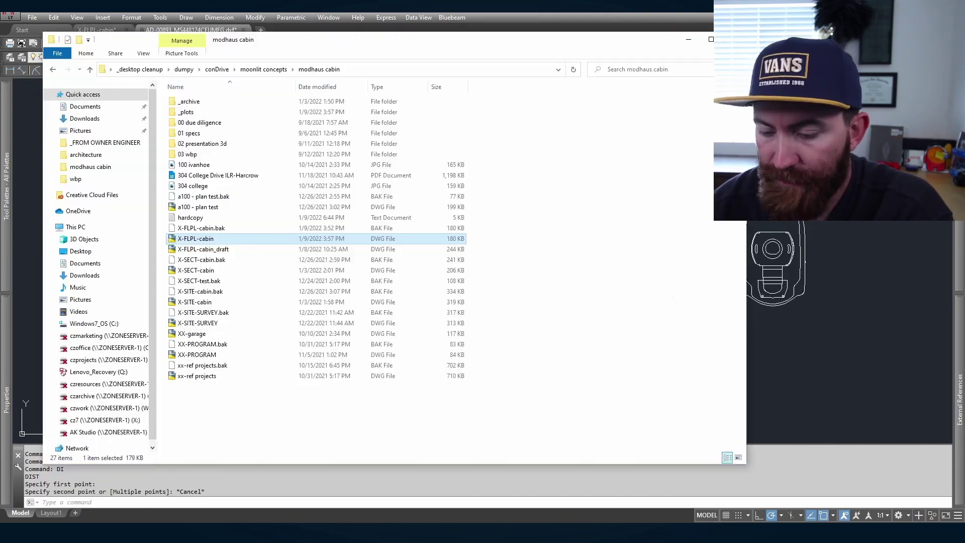
key("alt+Tab")
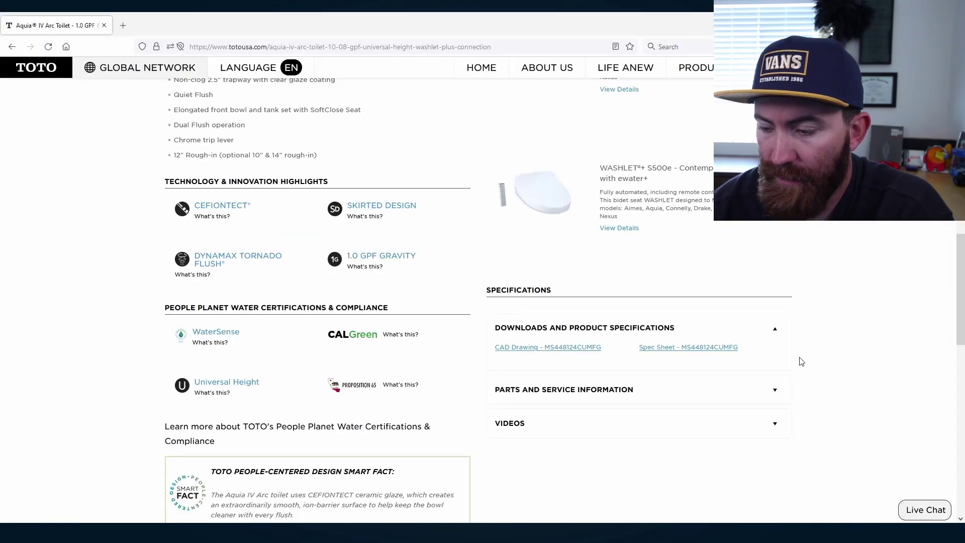
left_click(685, 352)
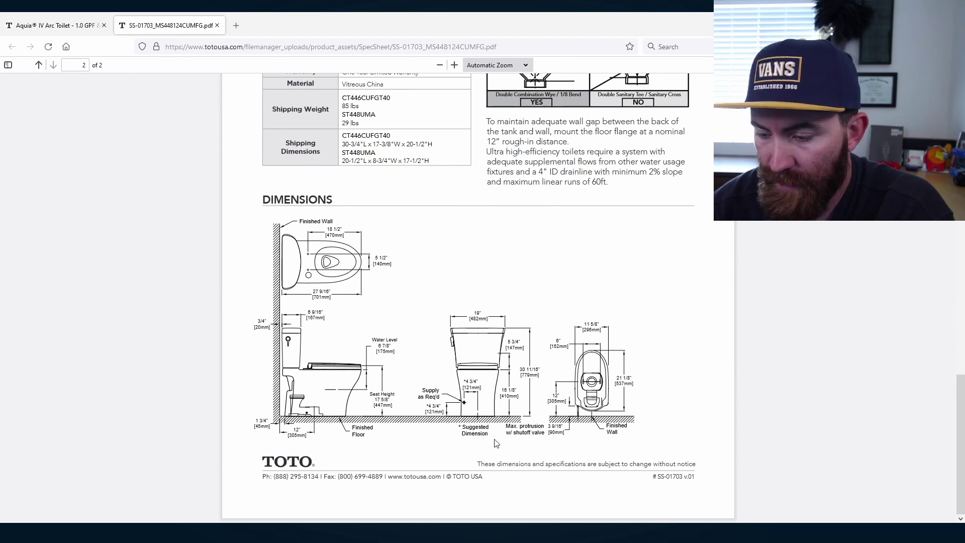
scroll(500, 427, "up", 2)
scroll(505, 417, "down", 2)
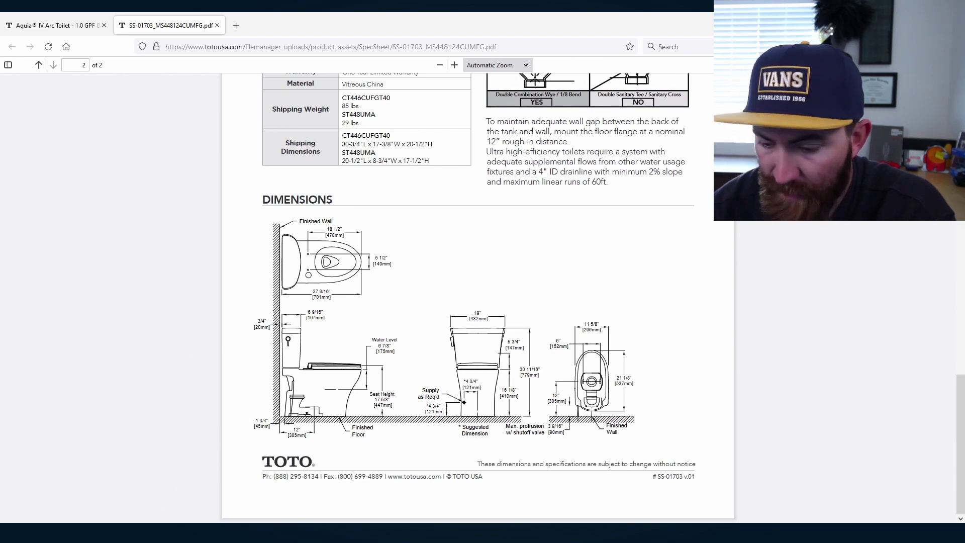
Step: Return to X-FLPL-cabin in AutoCAD and draw a vertical polyline from the midpoint of the front view's base to above the tank
mouse_move(357, 532)
left_click(304, 483)
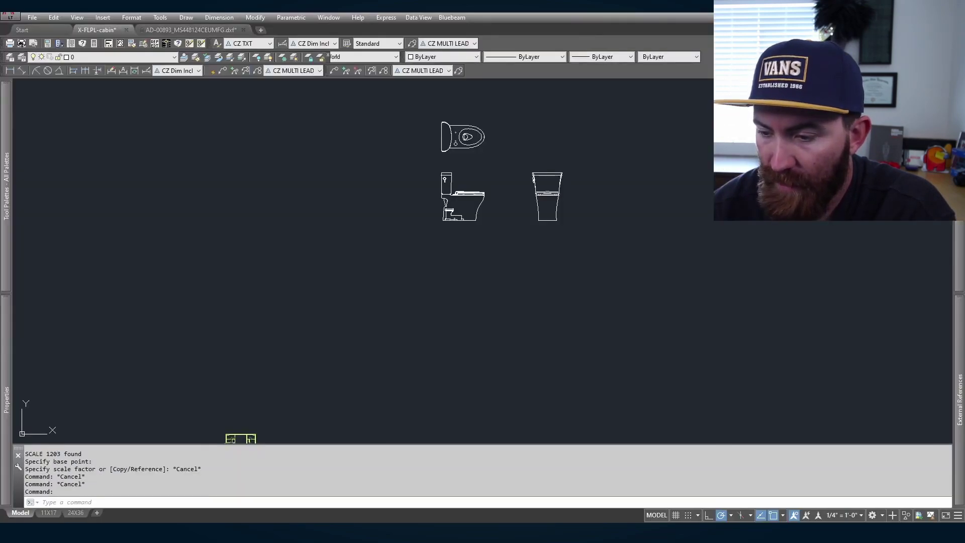
scroll(607, 169, "up", 5)
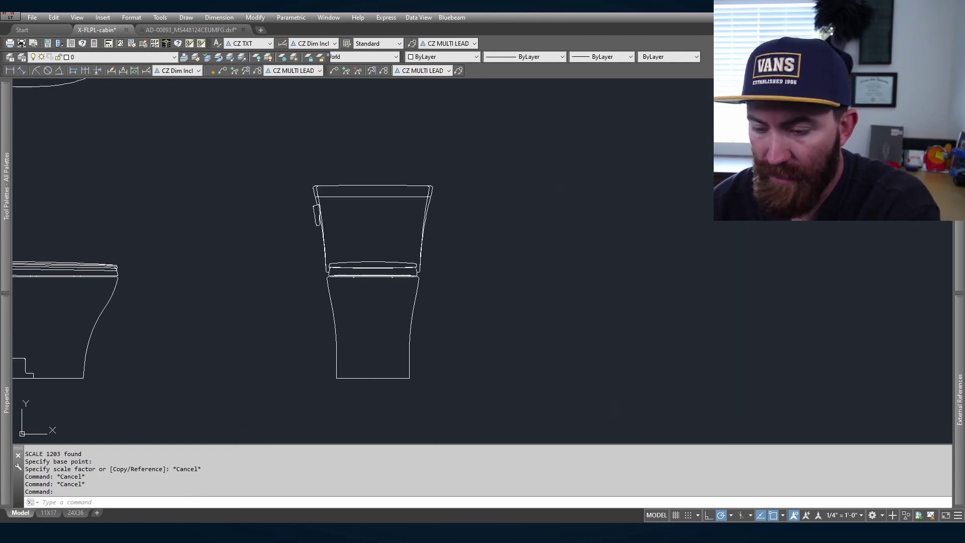
type("pl")
key("Return")
left_click(369, 378)
scroll(378, 206, "up", 4)
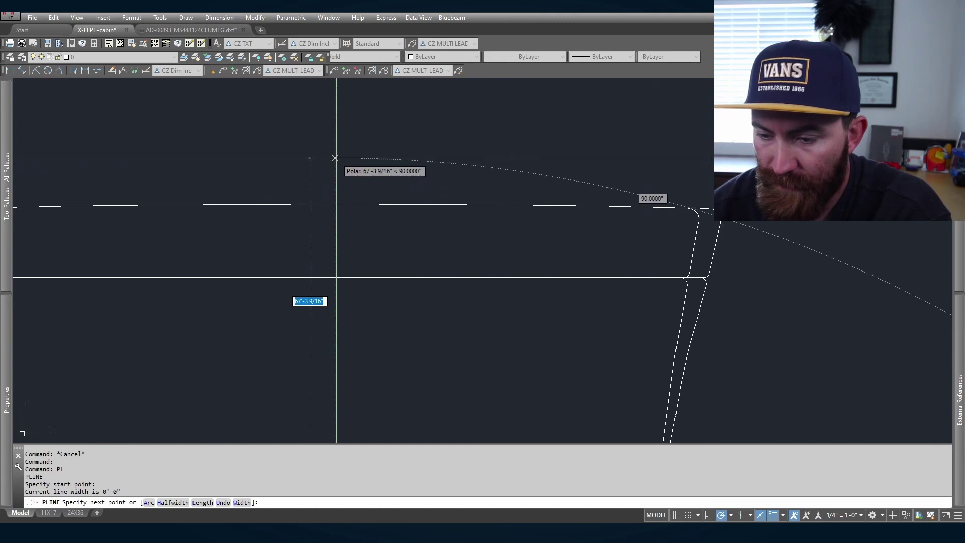
left_click(336, 158)
key("Escape")
Step: Trim the vertical line at the top of the tank so it spans the toilet's full height
left_click(388, 180)
left_click(364, 241)
left_click(329, 214)
left_click(290, 180)
type("tr")
key("Return")
left_click(335, 177)
key("Return")
left_click(334, 220)
Step: Move the trimmed height line out of the front view to the empty space beside it
scroll(366, 220, "down", 3)
type("m")
key("Return")
left_click(432, 160)
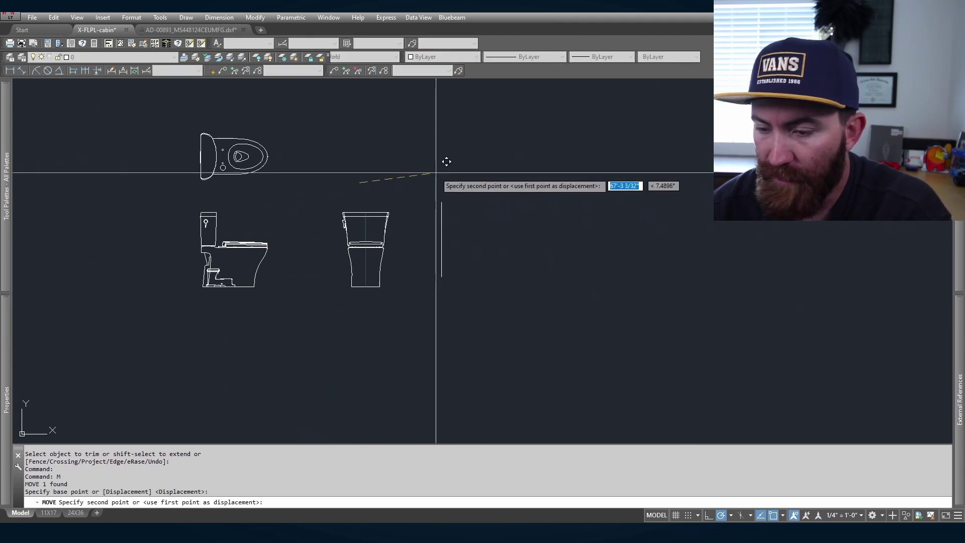
Step: Draw a vertical reference polyline with length 30-11/16 next to the moved height line
type("pl")
key("Return")
left_click(461, 285)
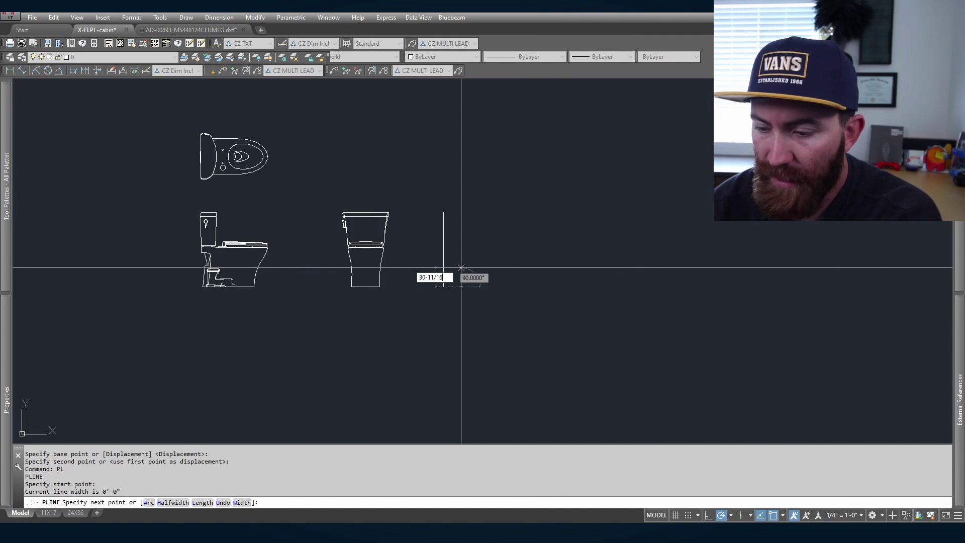
type("30-11/16")
key("Return")
key("Return")
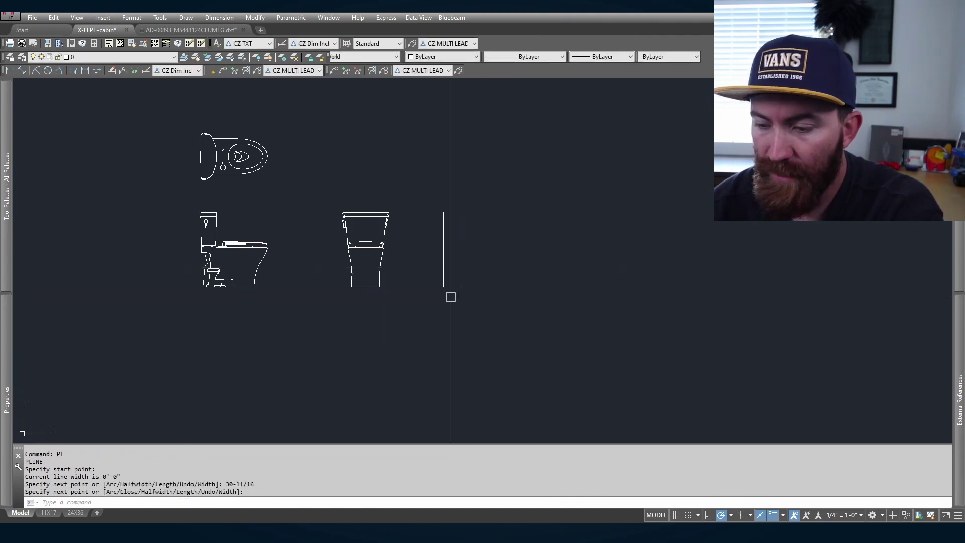
Step: Align the toilet views and height line to the reference line's bottom and top endpoints, scaling the objects to the alignment points
left_click(450, 300)
left_click(194, 166)
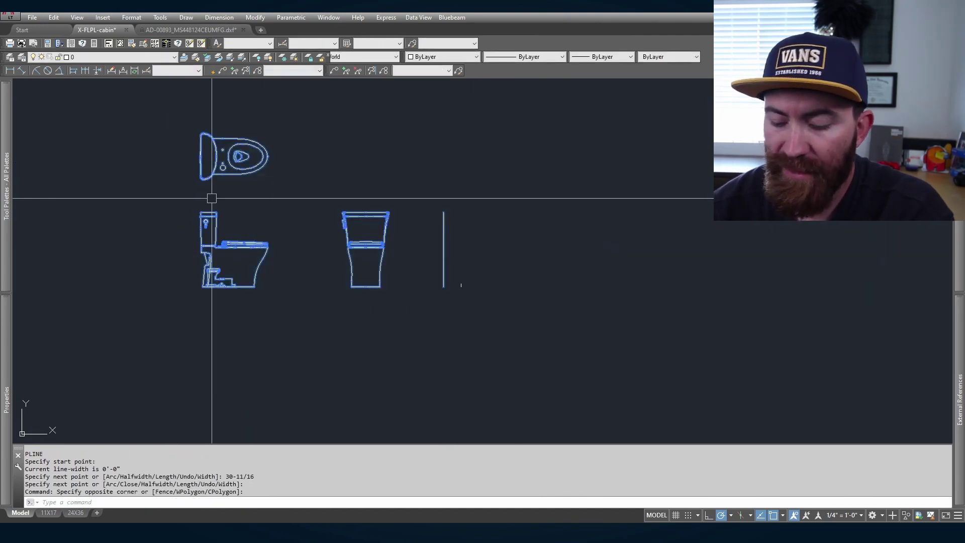
type("align")
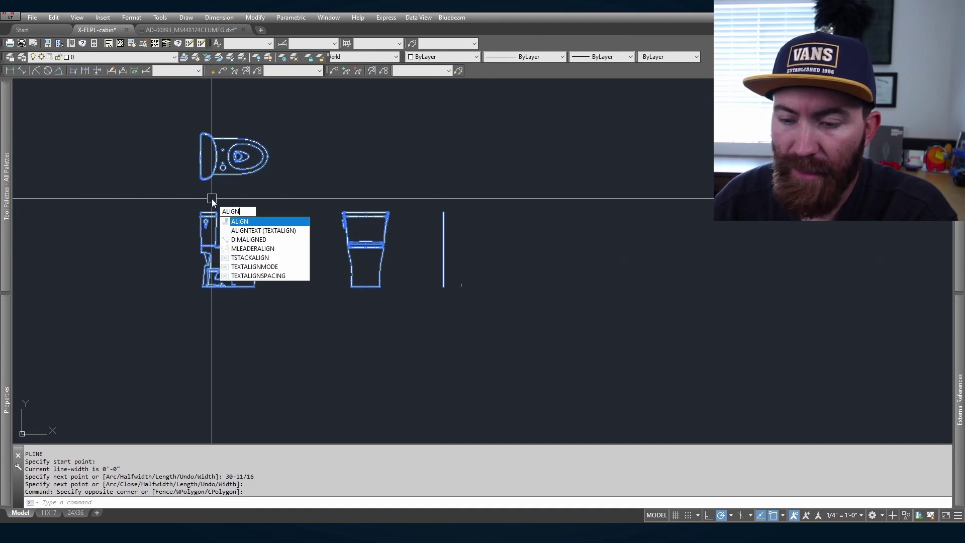
key("Return")
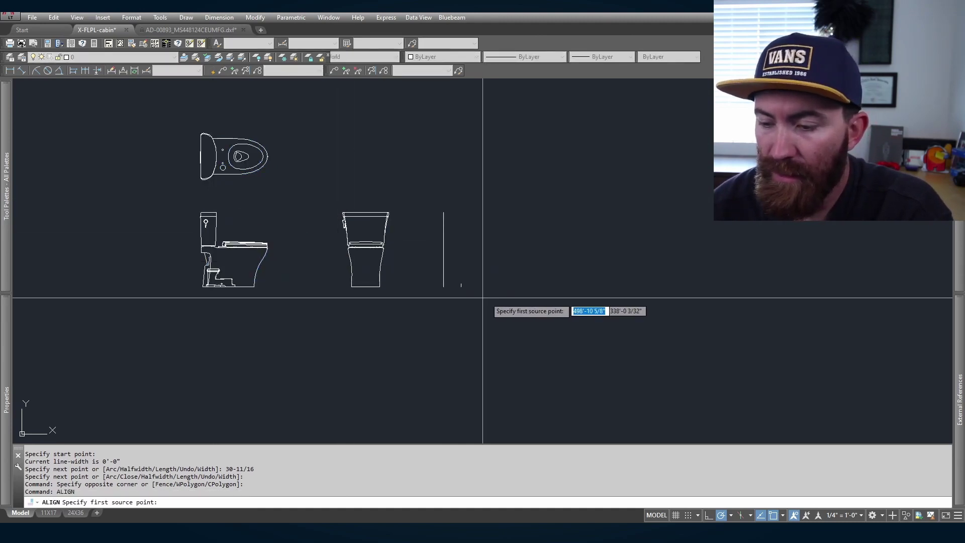
scroll(472, 295, "up", 4)
left_click(395, 281)
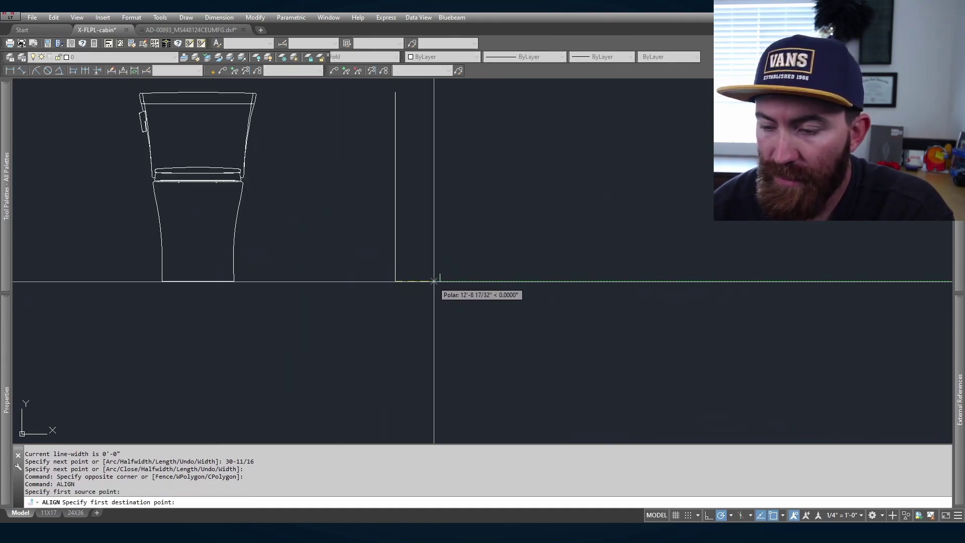
left_click(438, 275)
left_click(395, 94)
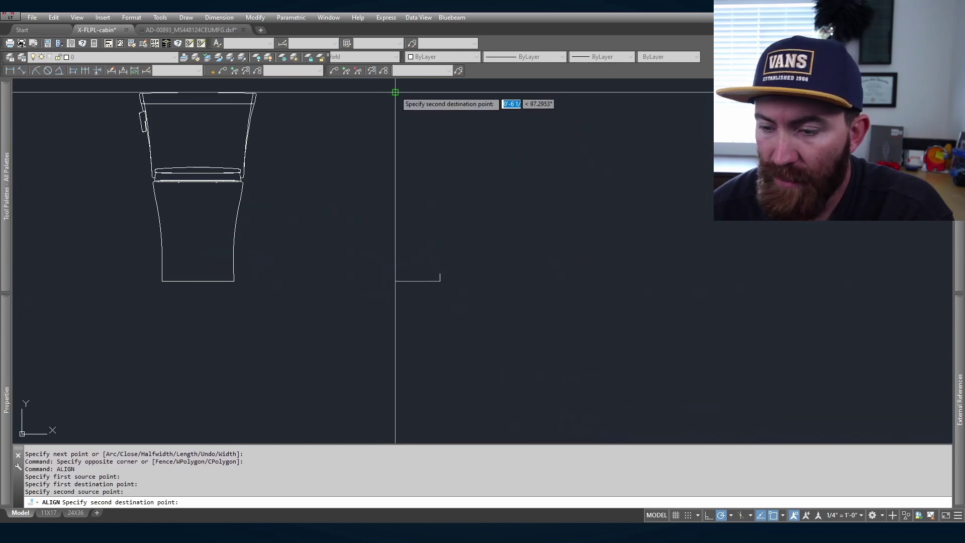
left_click(440, 274)
key("Return")
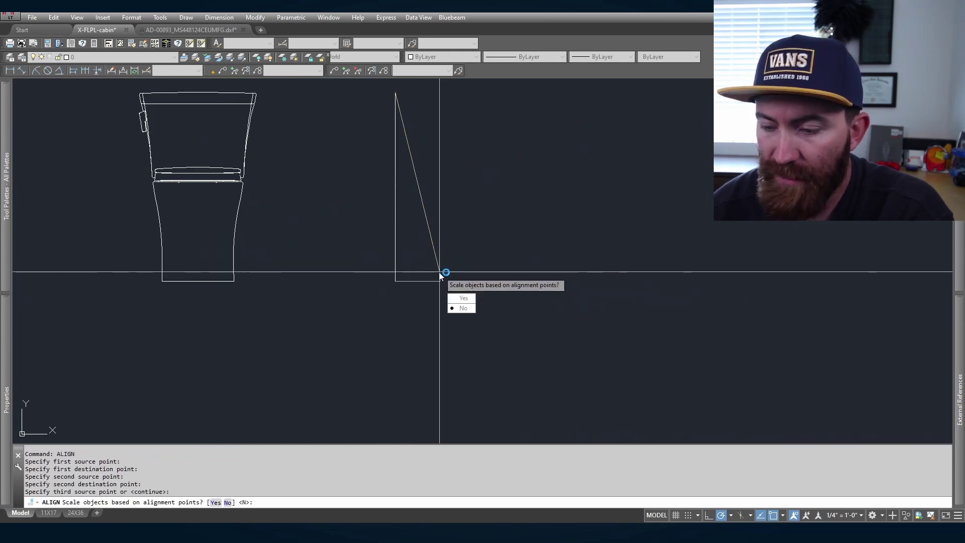
type("y")
key("Return")
Step: Erase the two vertical reference lines beside the front view
scroll(441, 273, "up", 5)
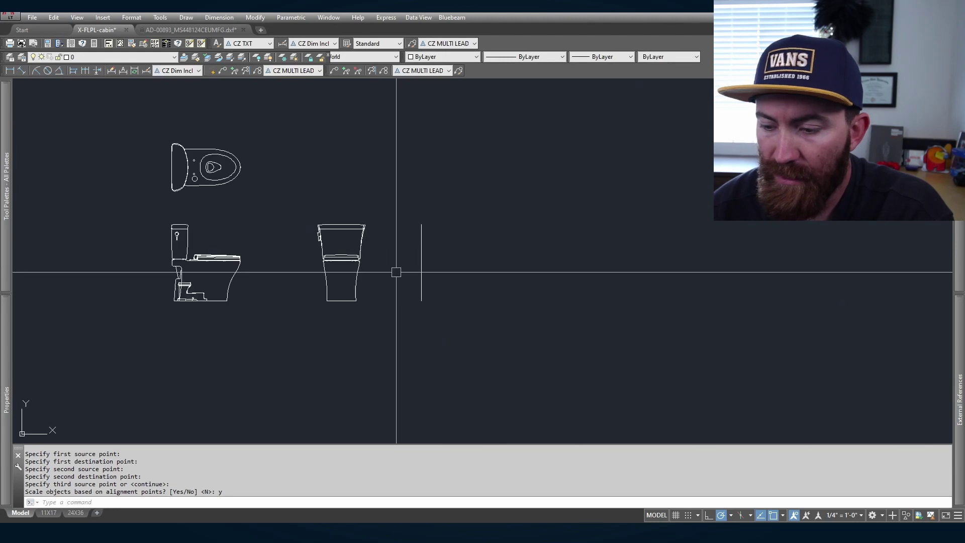
left_click(490, 299)
left_click(396, 215)
key("Delete")
Step: Measure the toilet's overall length in the plan view from the back of the tank to the bowl's front tip
type("di")
key("Return")
scroll(171, 164, "up", 5)
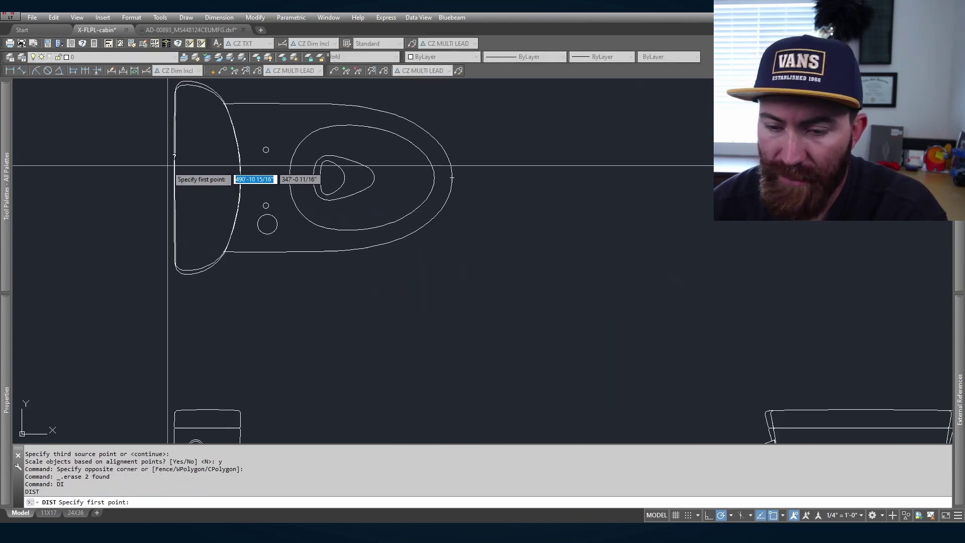
left_click(175, 177)
scroll(457, 181, "up", 7)
left_click(435, 144)
Step: Add a linear dimension for the toilet's overall length above the plan view
left_click(9, 70)
left_click(436, 144)
scroll(452, 151, "down", 8)
left_click(280, 151)
scroll(299, 146, "down", 5)
left_click(322, 116)
Step: Check the overall length against the spec sheet in the browser, and erase the length dimension in the AutoCAD drawing
key("alt+Tab")
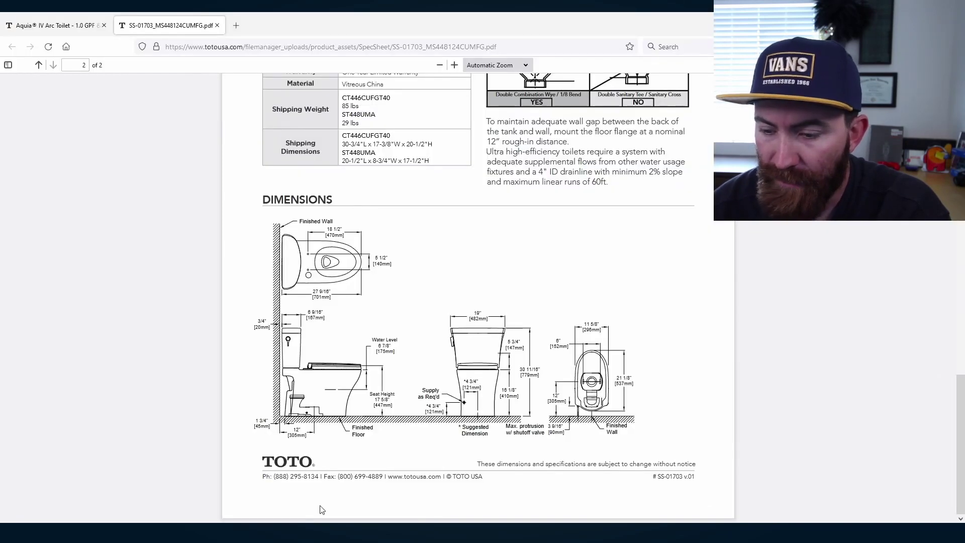
mouse_move(358, 533)
left_click(323, 488)
left_click(360, 133)
key("Delete")
Step: In the AutoCAD drawing, set DEFPOINTS as the current layer
left_click(143, 58)
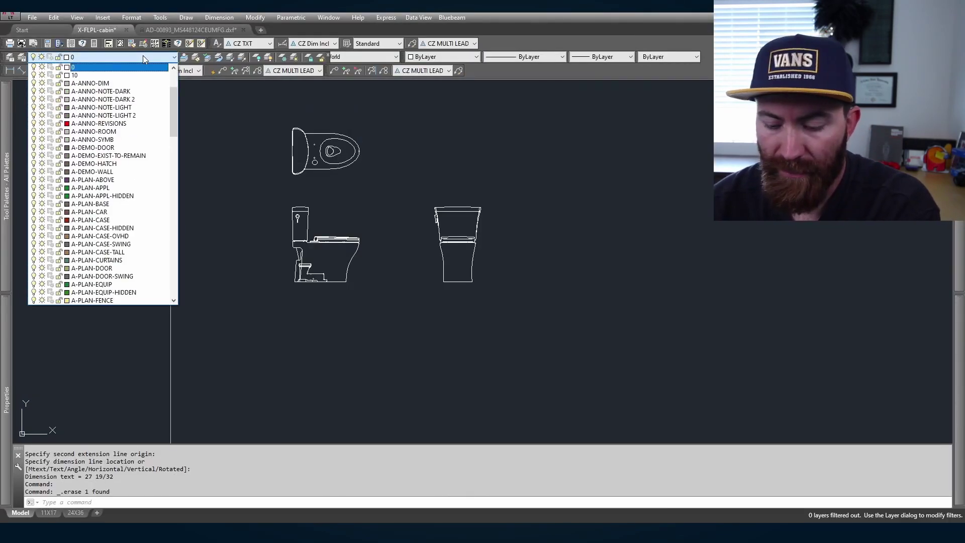
key("d")
left_click(137, 70)
Step: Draw a horizontal guide polyline along the plan view's centreline, from the bowl to beyond the back of the tank
type("p")
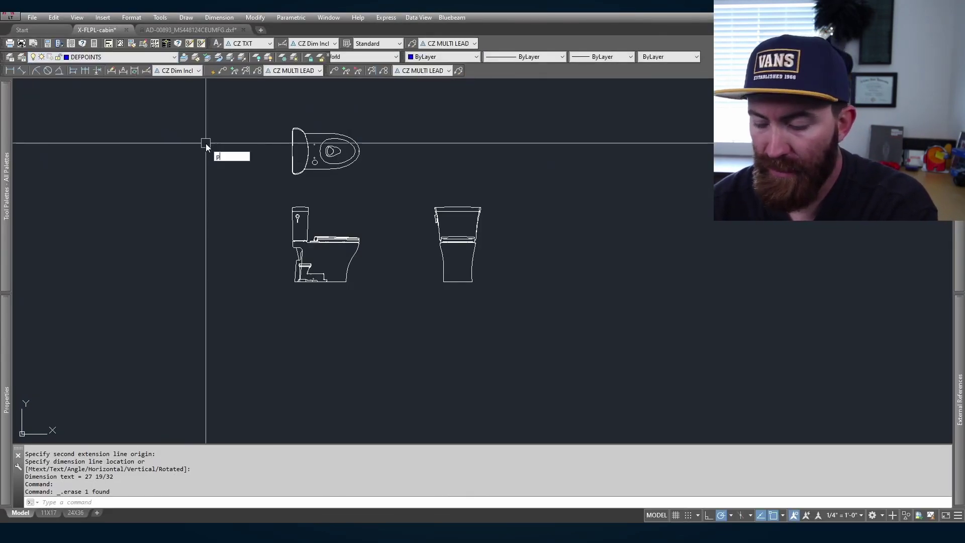
type("l")
key("Return")
scroll(294, 146, "up", 5)
scroll(287, 146, "up", 2)
scroll(285, 146, "down", 6)
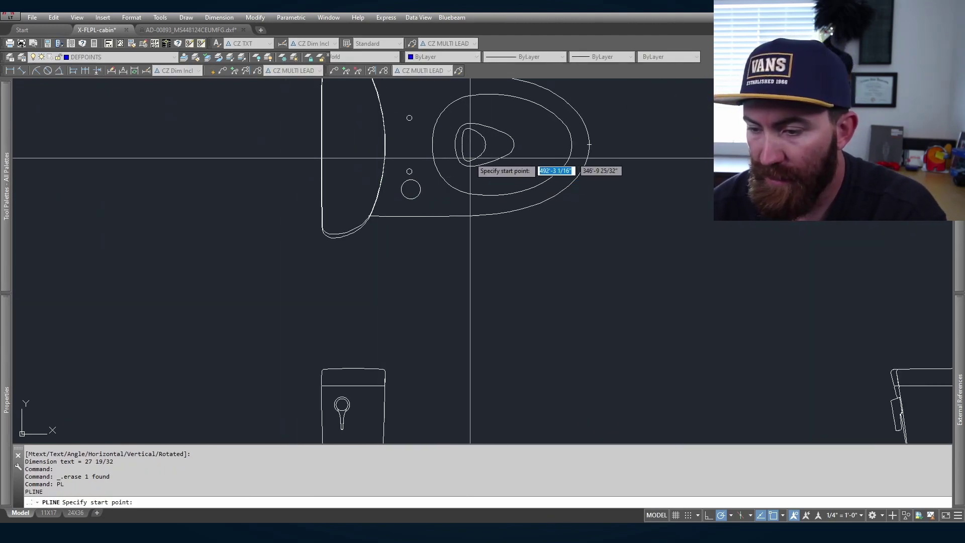
scroll(485, 143, "up", 6)
left_click(390, 153)
scroll(389, 154, "down", 8)
left_click(177, 155)
key("Escape")
Step: Trim the guide line where it extends behind the tank's back edge
scroll(311, 160, "up", 8)
left_click(237, 157)
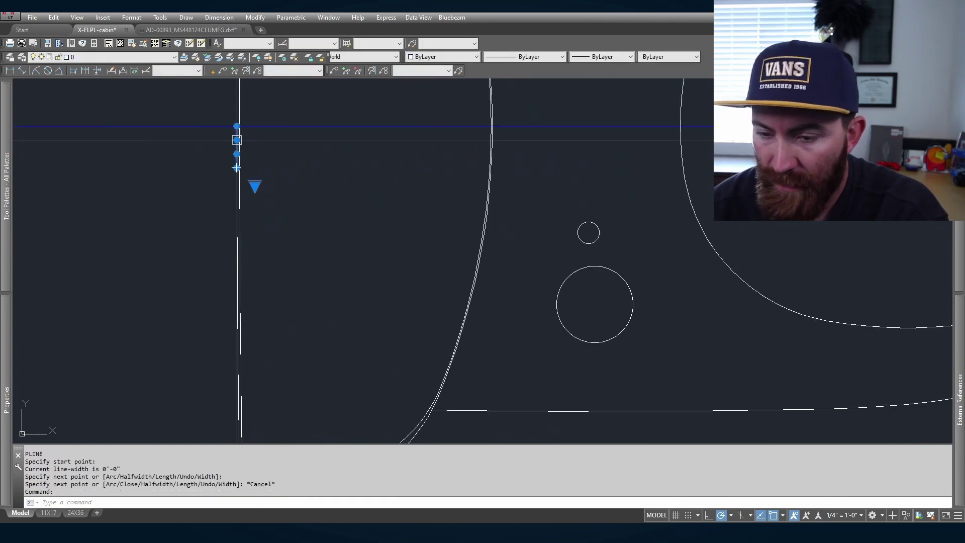
type("tr")
key("Return")
left_click(210, 127)
key("Return")
Step: Draw a polyline from the tank's back on the centreline, 0.5" toward the wall and 12.5" back toward the bowl
type("pl")
key("Return")
scroll(229, 126, "up", 4)
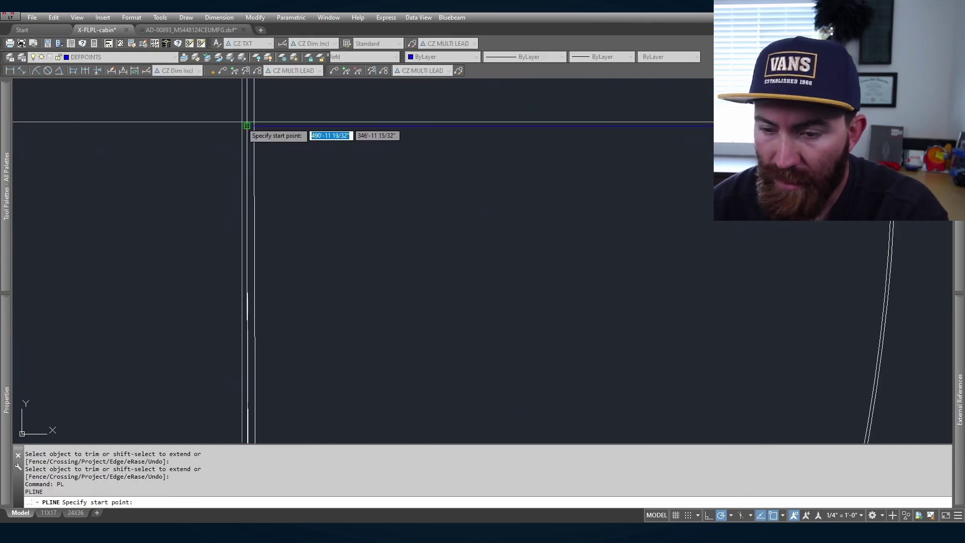
left_click(247, 126)
type(".5")
key("Return")
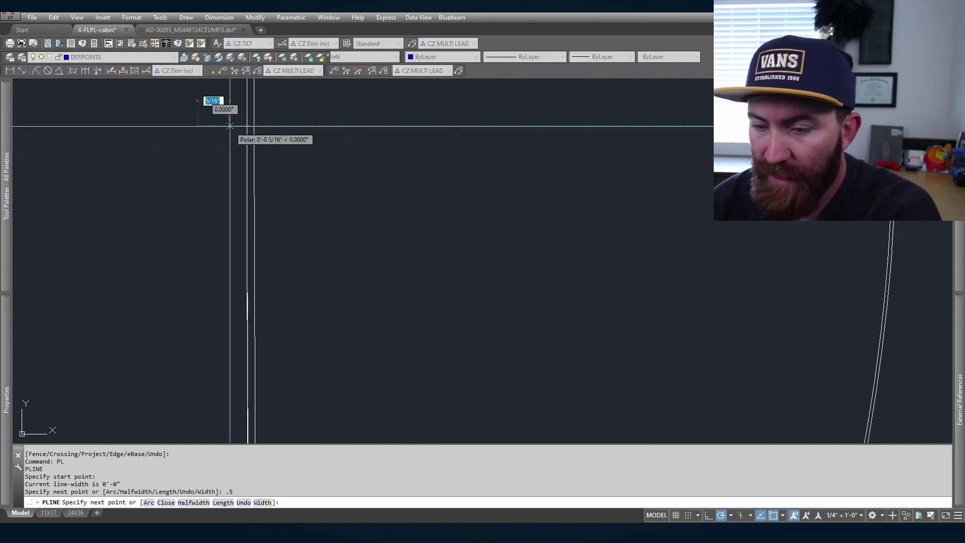
type("12.5")
key("Return")
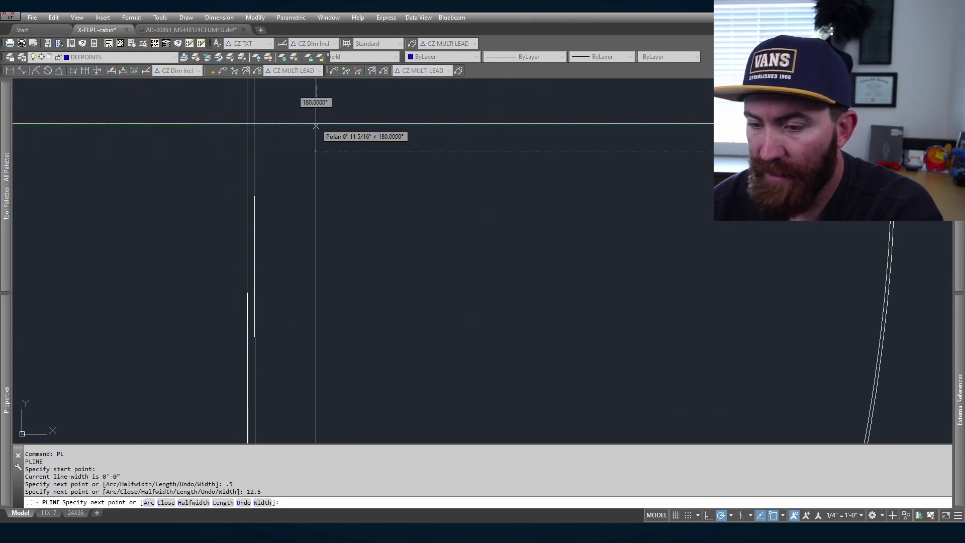
key("Escape")
Step: Erase the first centreline guide from the plan view
scroll(317, 131, "down", 3)
left_click(586, 141)
key("Delete")
Step: Copy the rough-in polyline from the plan view down to the base of the side view
left_click(587, 140)
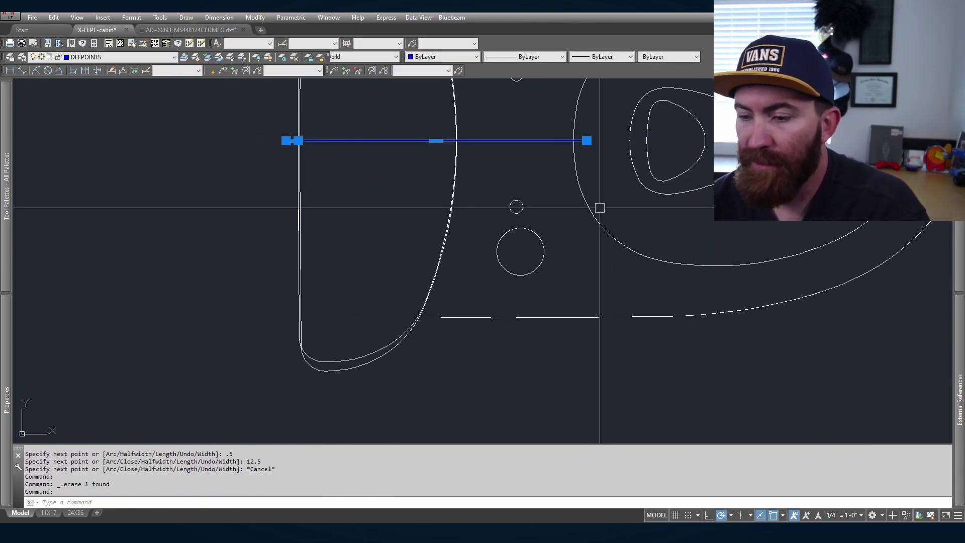
type("c")
key("Return")
left_click(587, 140)
scroll(591, 183, "down", 5)
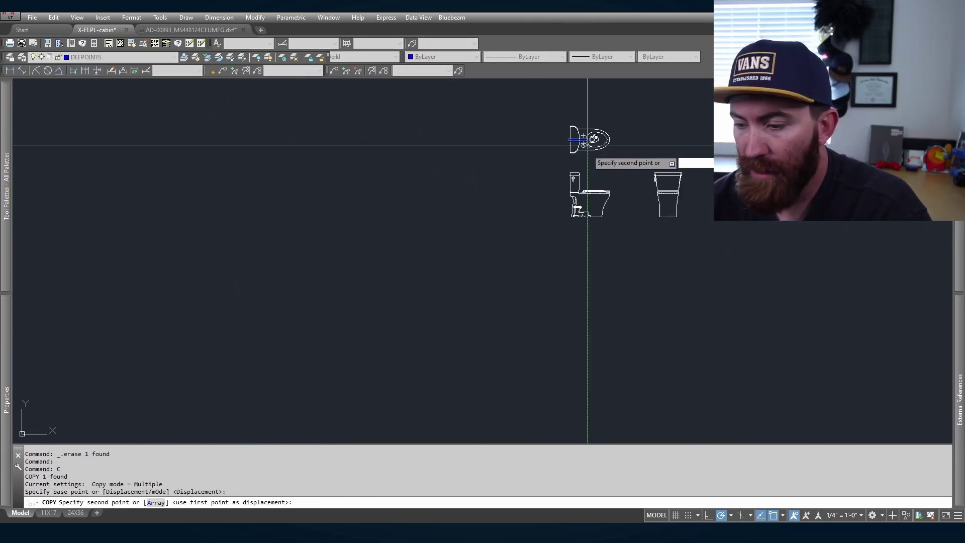
scroll(559, 307, "up", 3)
left_click(529, 288)
key("Escape")
Step: Draw a 4" vertical mark and place it at the bowl end of the side view's rough-in line
type("pl")
key("Return")
left_click(538, 342)
type("4")
key("Return")
key("Return")
left_click(543, 332)
left_click(529, 288)
key("Escape")
Step: Copy the vertical mark to the centre of the front view's base
left_click(529, 300)
type("c")
key("Return")
left_click(529, 288)
scroll(487, 307, "down", 6)
left_click(696, 301)
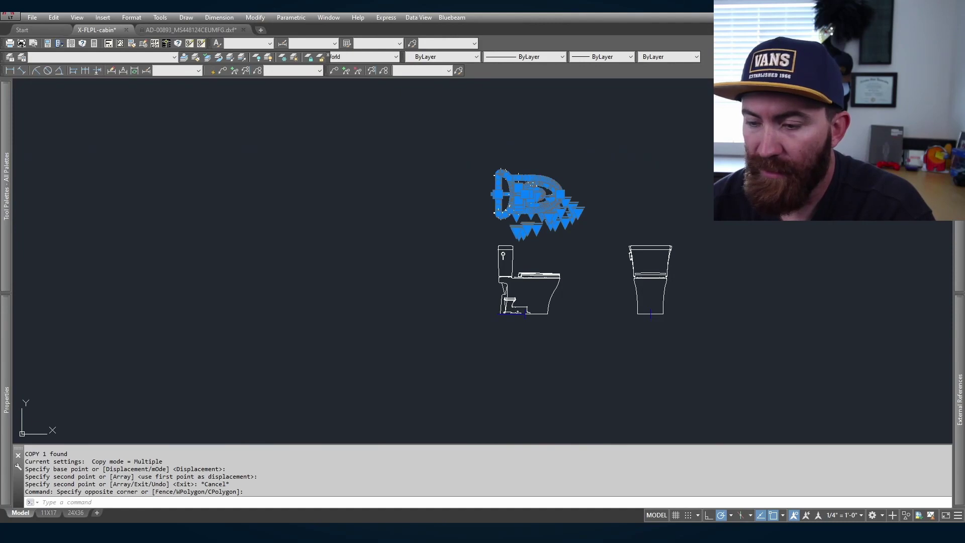
Step: Create a block named "toto aquia toilet" from the plan view, with its base point at the rough-in line's wall end
type("b")
key("Return")
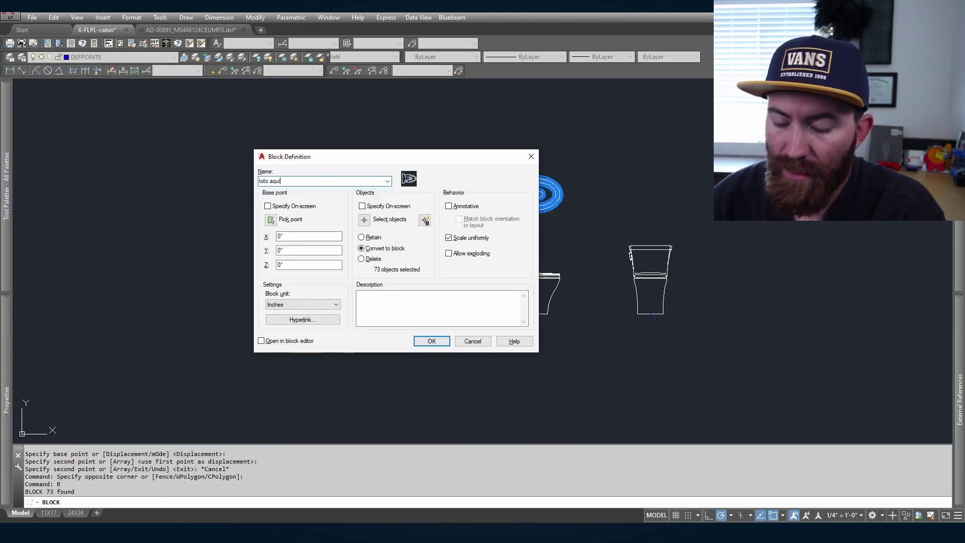
left_click(270, 219)
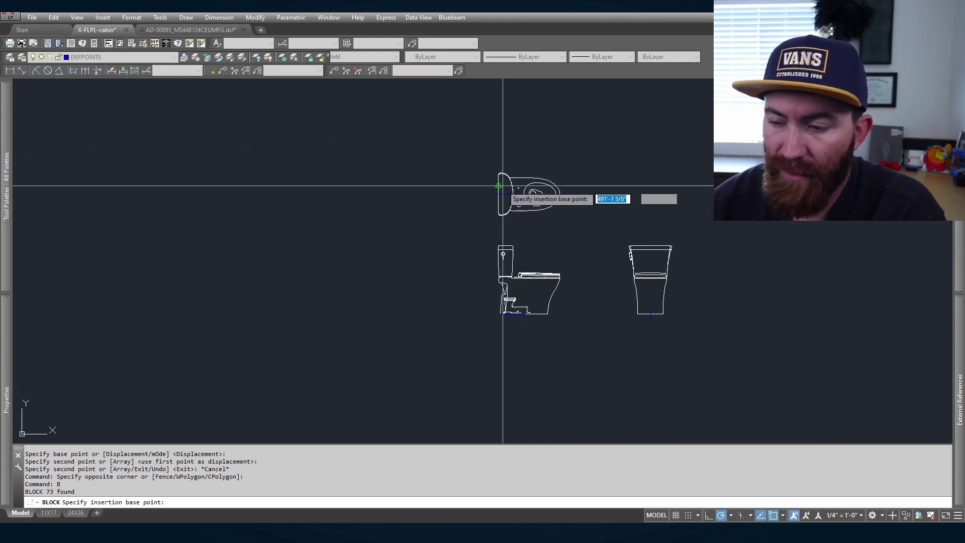
scroll(503, 191, "up", 8)
scroll(446, 258, "up", 2)
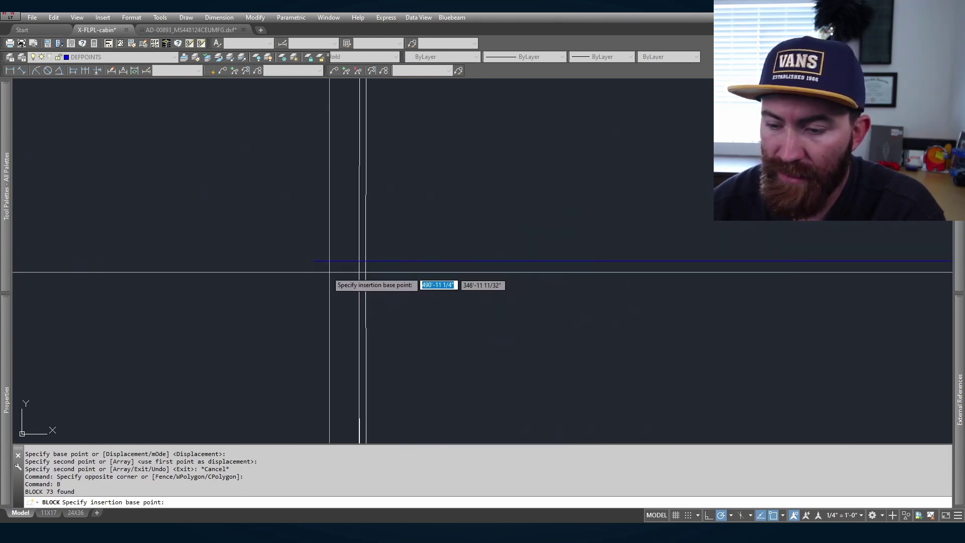
left_click(312, 261)
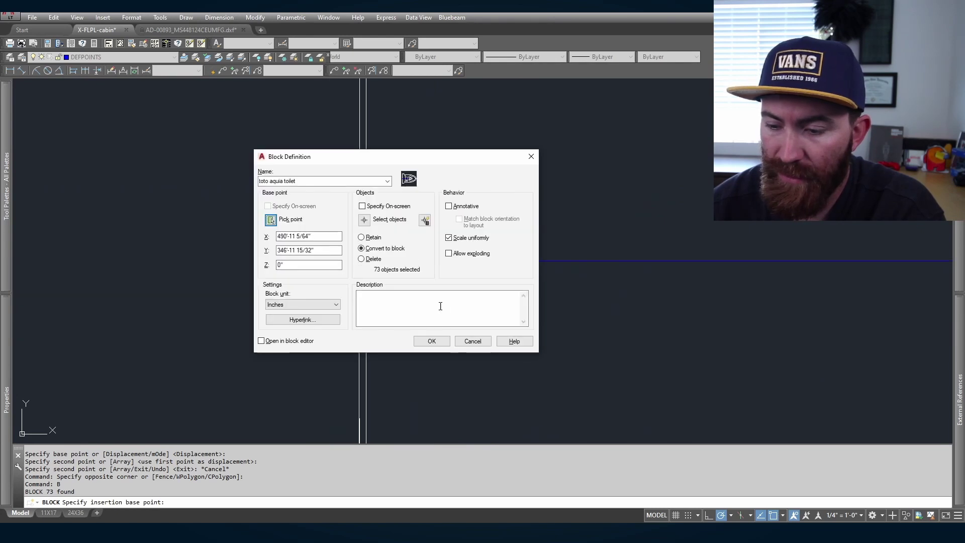
left_click(449, 341)
Step: Assign the toilet block to layer A-PLAN-PLUMB-FIXT and set layer 0 as current
left_click(434, 262)
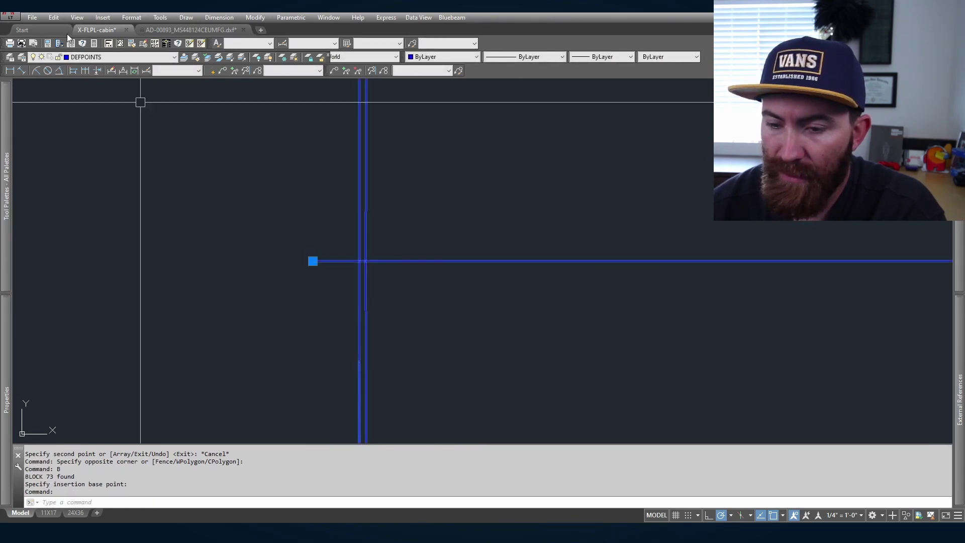
left_click(98, 58)
scroll(113, 133, "down", 5)
scroll(113, 132, "up", 10)
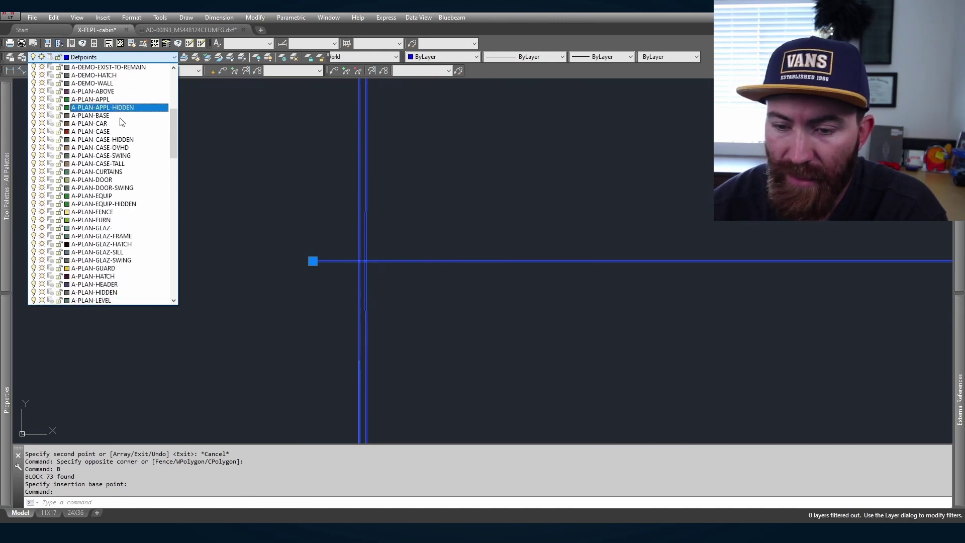
left_click(115, 221)
left_click(116, 61)
left_click(122, 84)
scroll(257, 202, "down", 10)
key("Escape")
Step: Cut the side and front views, including their guide marks, to the clipboard
left_click(451, 366)
left_click(230, 222)
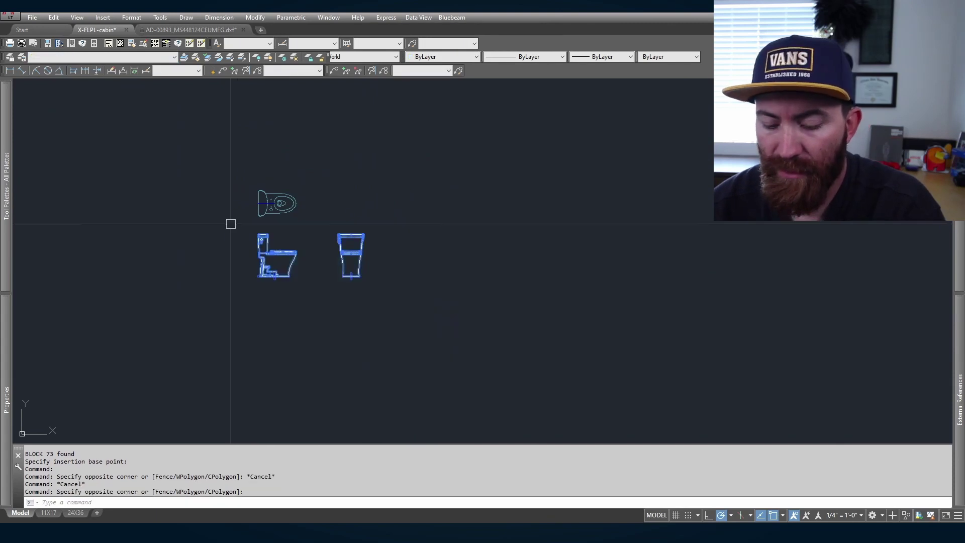
key("ctrl+x")
Step: Open the toilet block in the Block Editor and add a visibility parameter at its base point
left_click(271, 210)
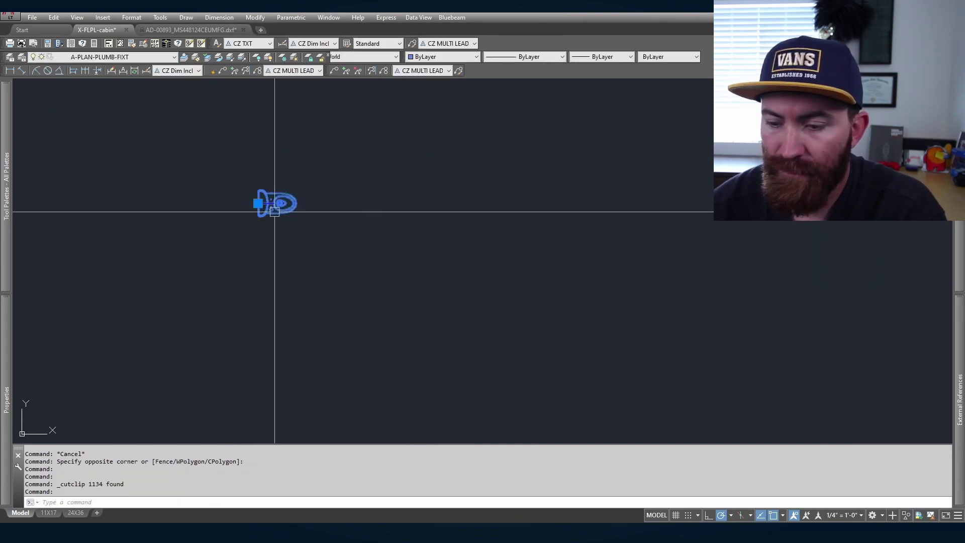
double_click(276, 203)
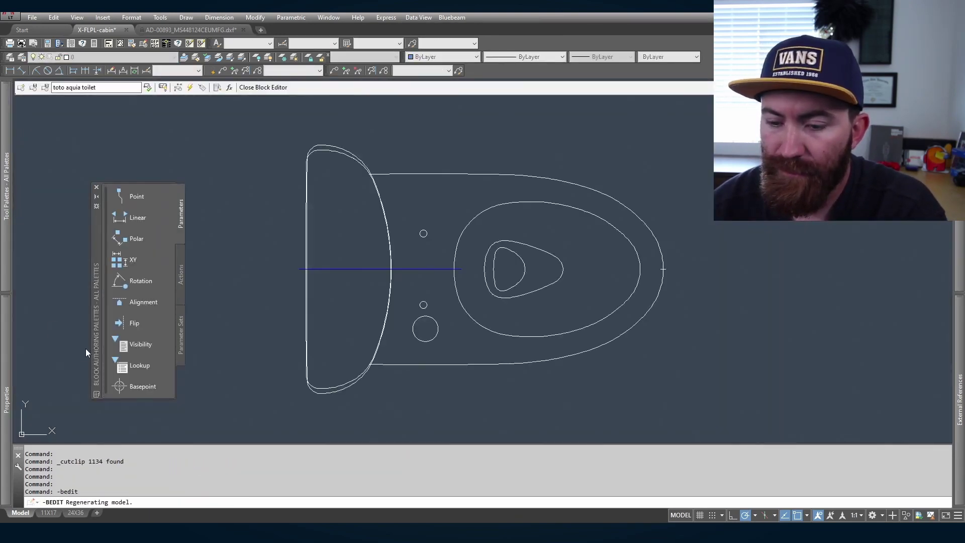
left_click(135, 347)
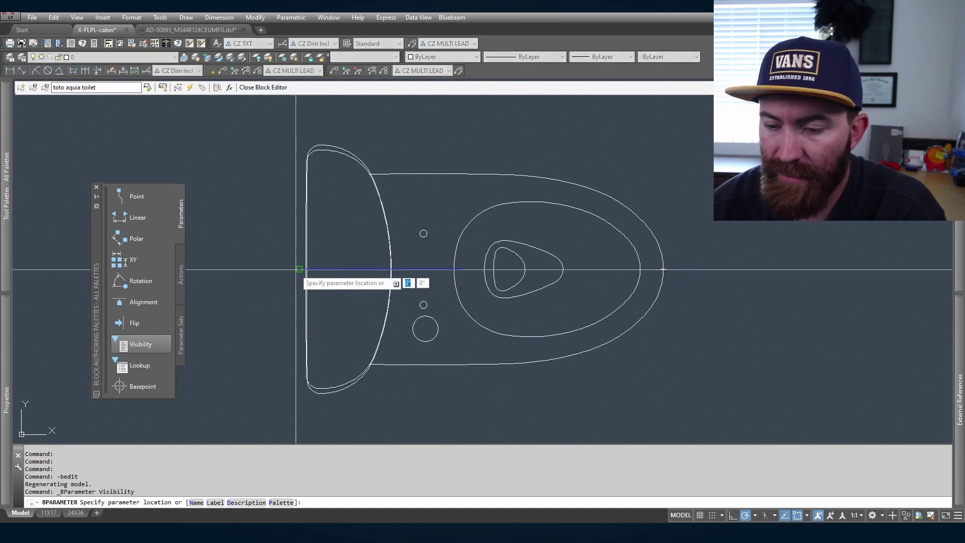
left_click(298, 269)
Step: Rename the default visibility state to "top" and add a state named "side" that hides all existing objects
double_click(301, 269)
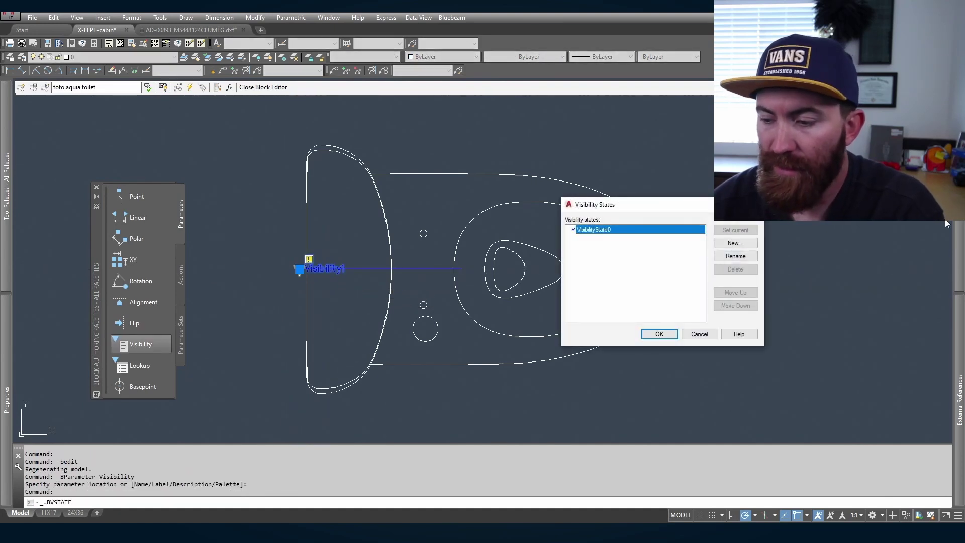
type("top")
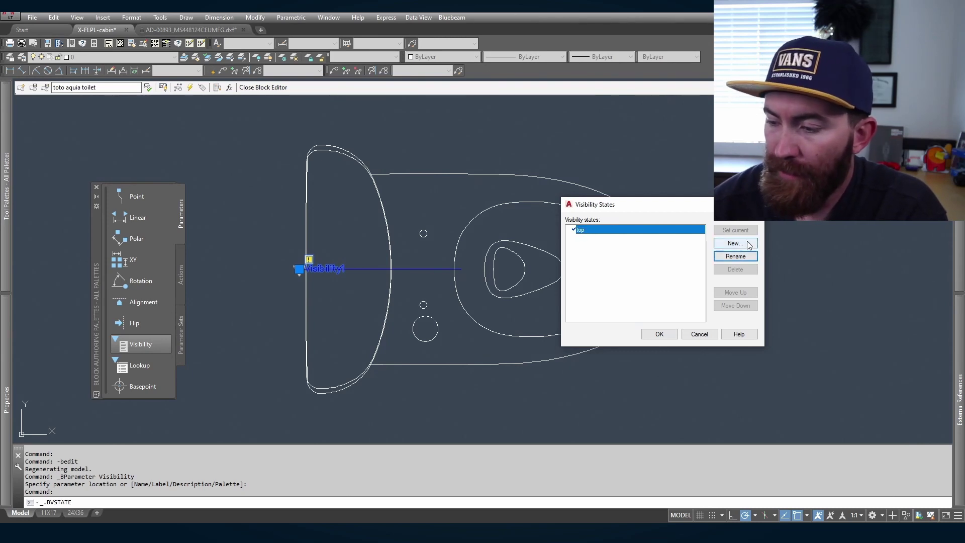
left_click(750, 245)
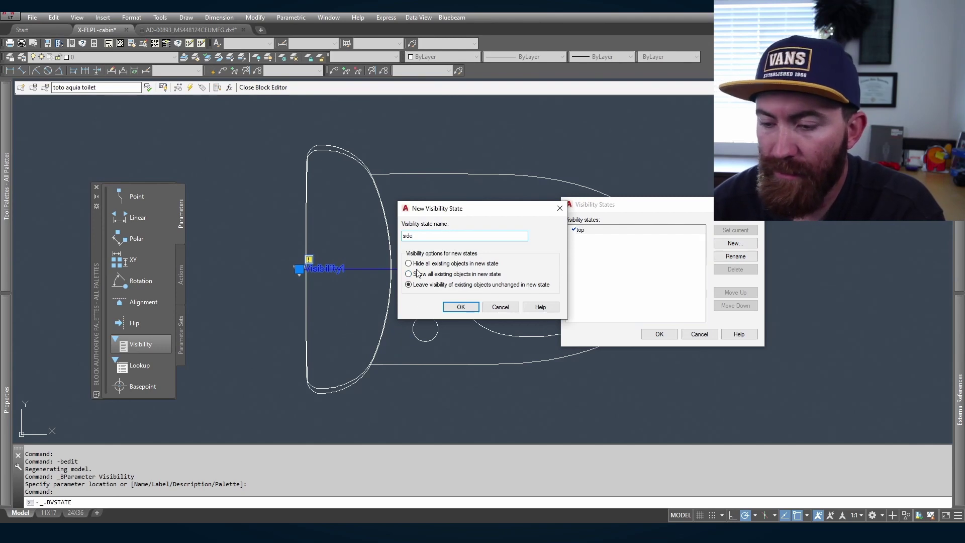
left_click(460, 307)
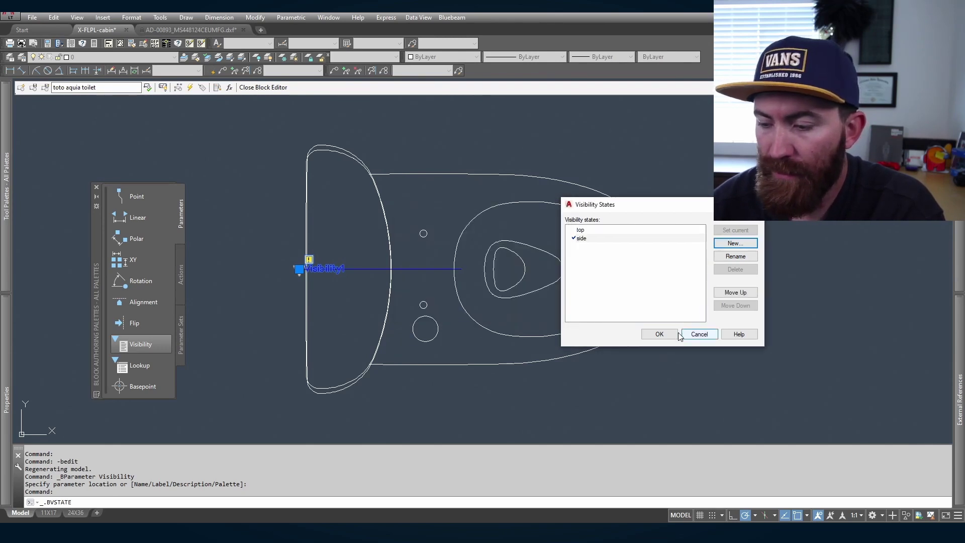
left_click(659, 334)
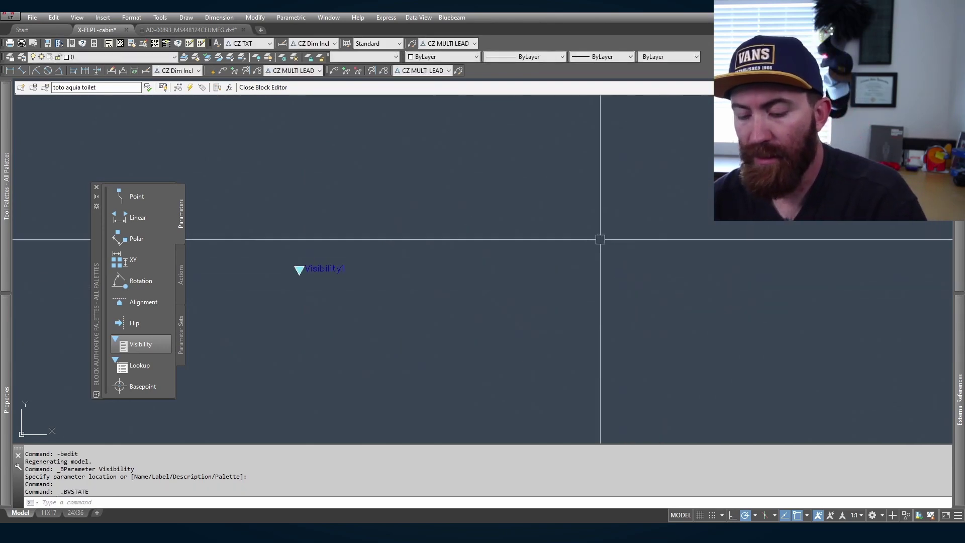
Step: Paste the cut side and front views into the side visibility state
key("ctrl+v")
left_click(612, 205)
scroll(607, 213, "down", 8)
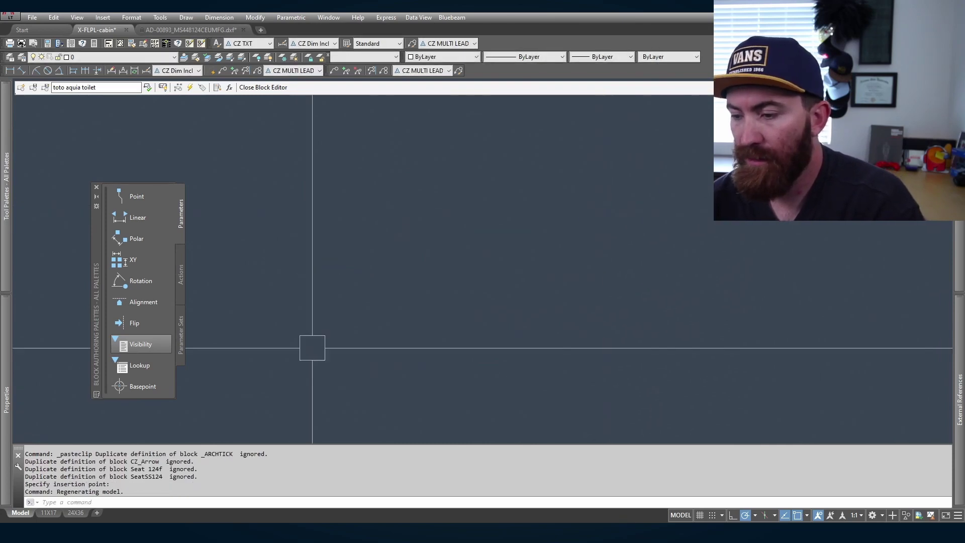
middle_click_drag(603, 216, 557, 239)
scroll(678, 188, "up", 6)
Step: Send the side view's objects to the back of the draw order
left_click(630, 270)
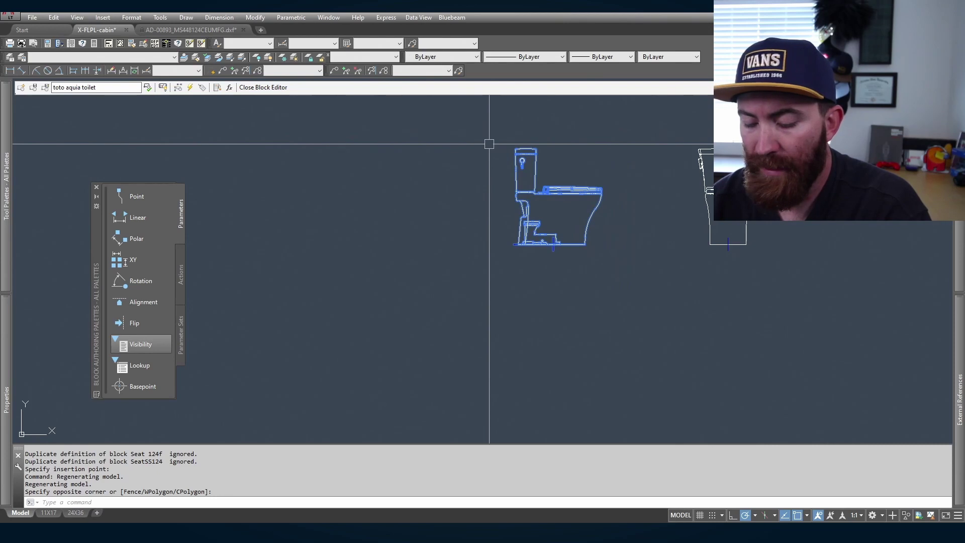
type("dr")
key("Return")
type("b")
Step: Move the side view from the wall end of its rough-in line to the block's base point
key("Return")
left_click(492, 274)
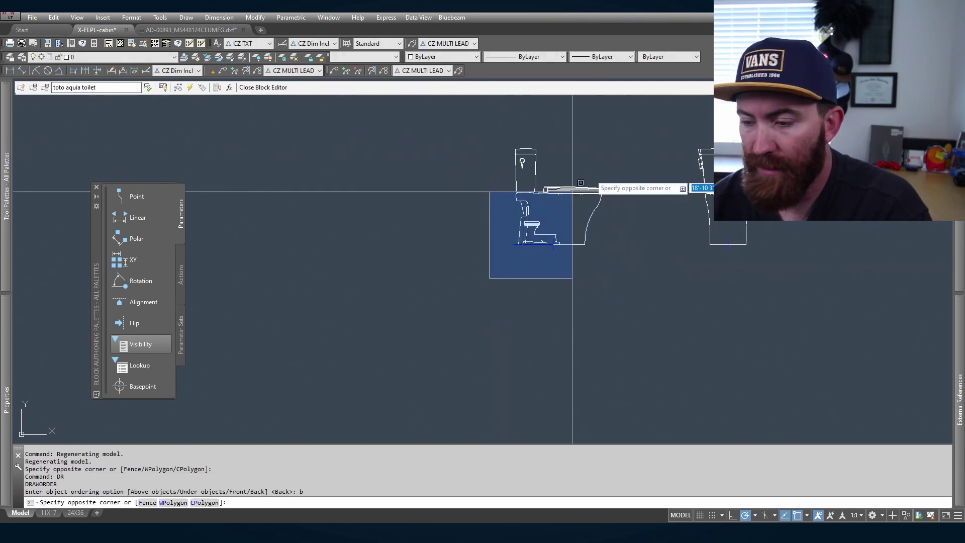
left_click(628, 128)
type("m")
key("Return")
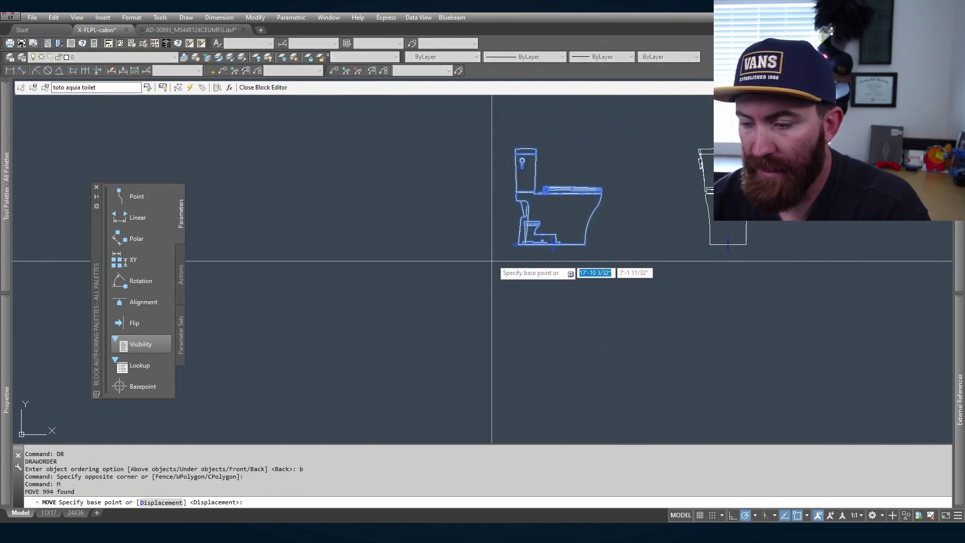
left_click(513, 245)
scroll(516, 239, "down", 4)
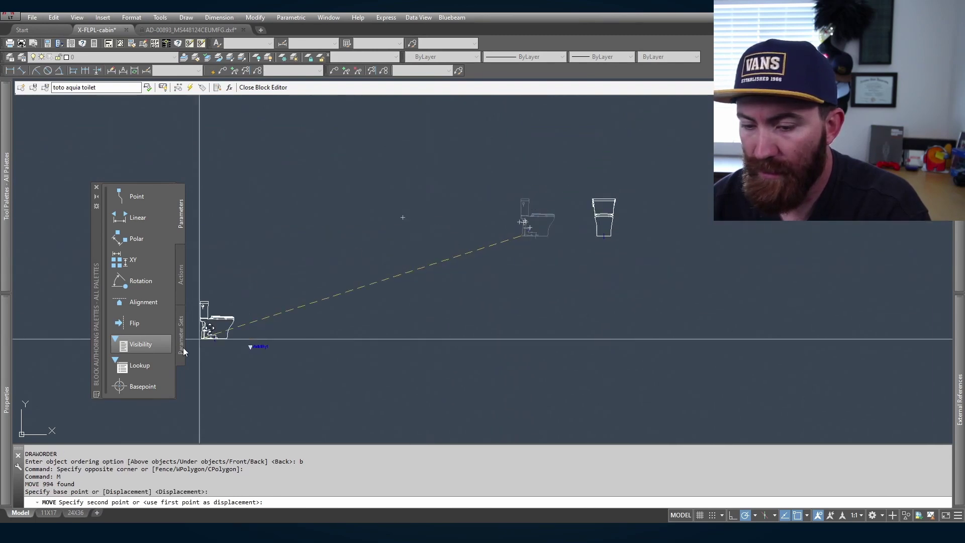
left_click(250, 346)
Step: Cut the front view to the clipboard and add a visibility state named "front" that hides all existing objects
left_click(556, 263)
key("ctrl+x")
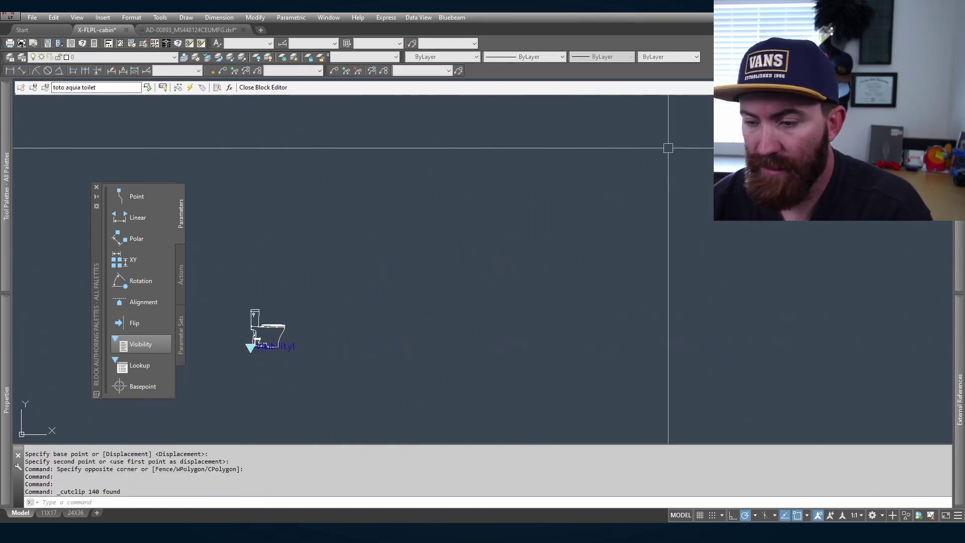
double_click(284, 348)
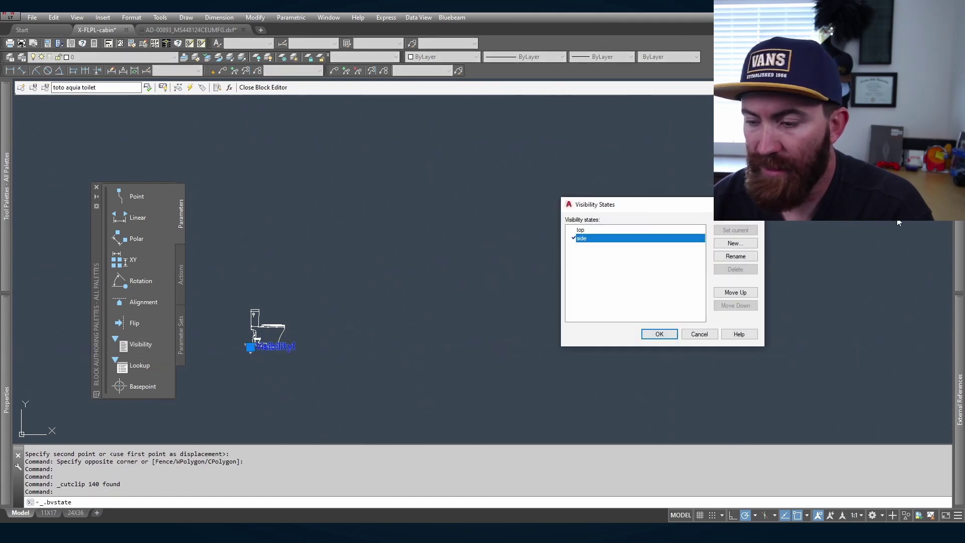
left_click(757, 244)
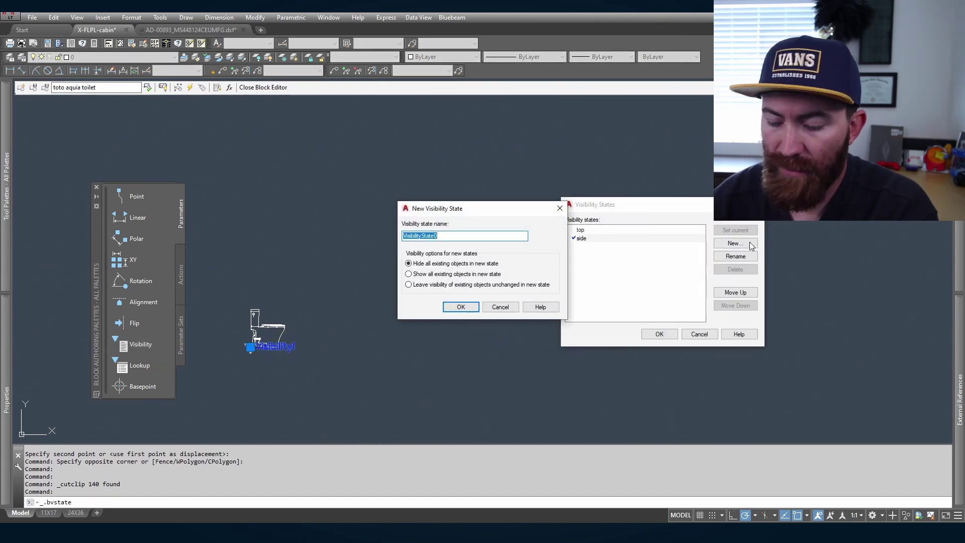
type("front")
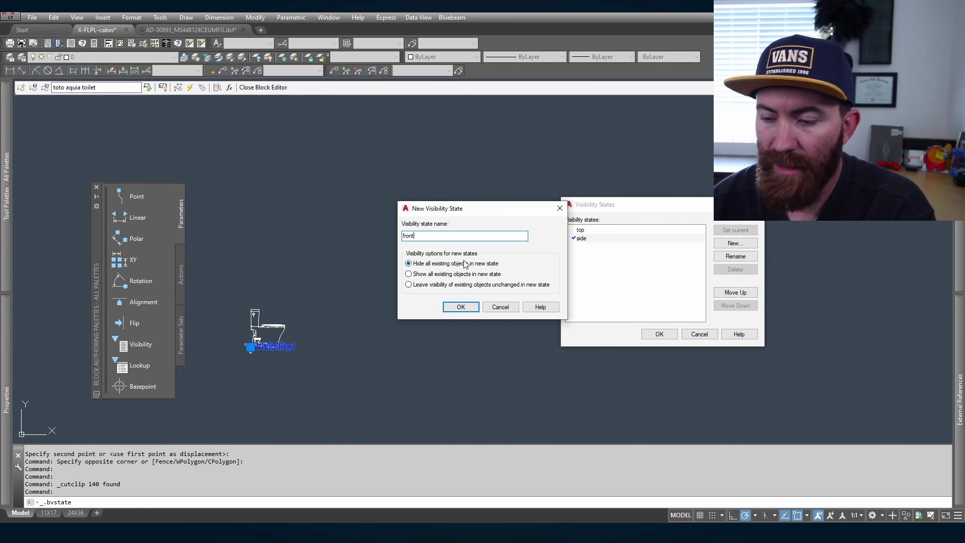
left_click(461, 307)
left_click(653, 333)
Step: Paste the front view into the front visibility state and send its objects to the back of the draw order
key("ctrl+v")
left_click(436, 287)
left_click(466, 146)
left_click(665, 267)
type("dr")
key("Return")
type("b")
key("Return")
Step: Move the front view to the block's base point, and close the Block Editor with the changes saved
left_click(504, 278)
left_click(608, 168)
type("m")
key("Return")
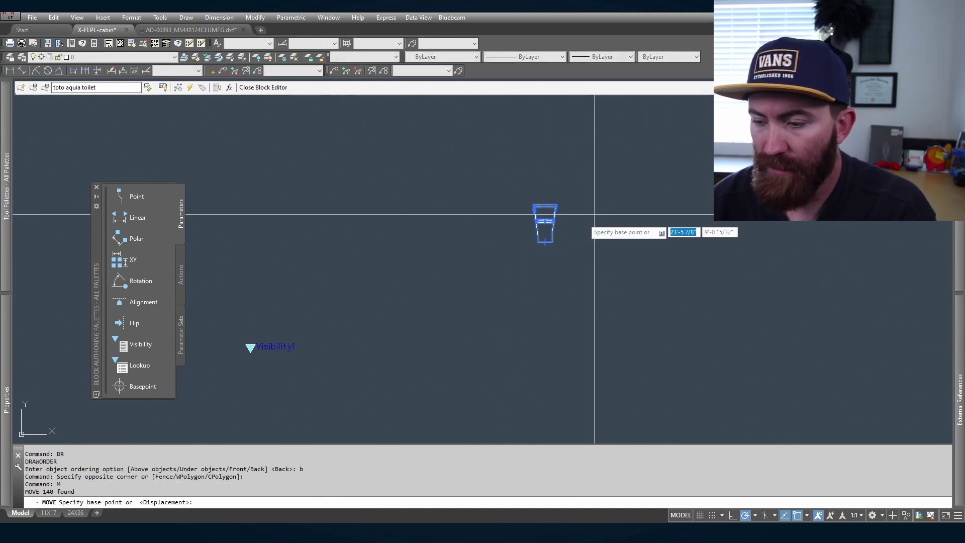
scroll(557, 232, "up", 8)
left_click(442, 333)
scroll(442, 333, "down", 8)
key("Escape")
key("Escape")
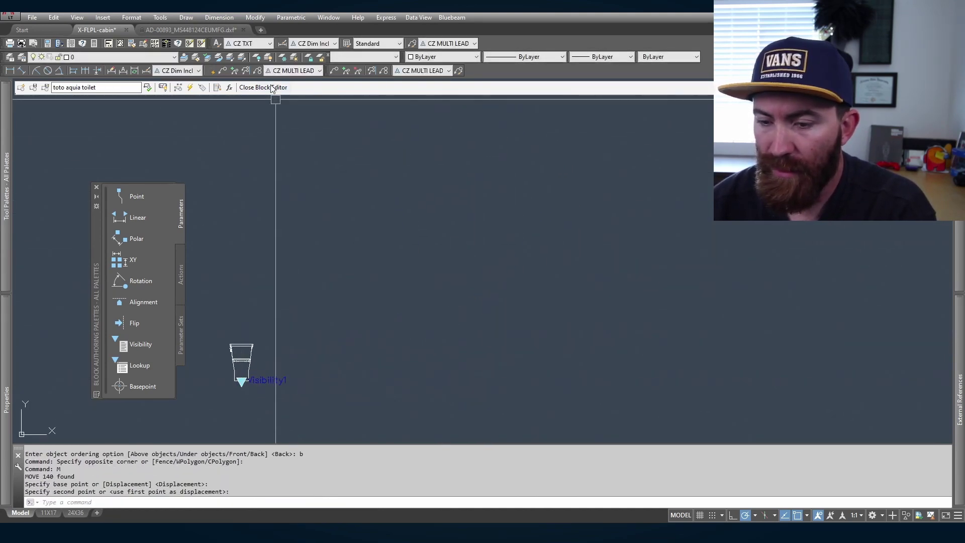
left_click(263, 87)
left_click(493, 240)
Step: Test the inserted toilet block's visibility by switching it to side, to front and back to top
left_click(248, 206)
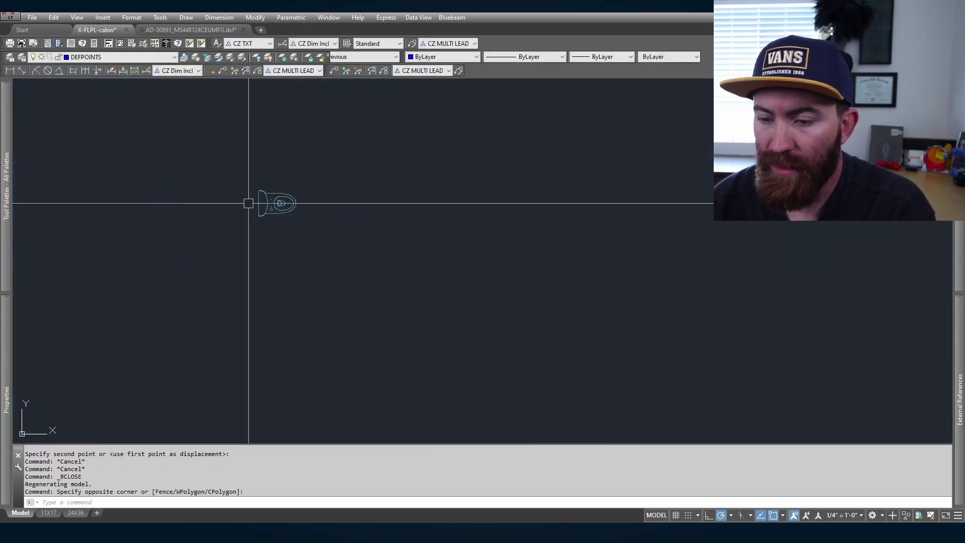
left_click(254, 204)
scroll(254, 202, "up", 4)
left_click(261, 210)
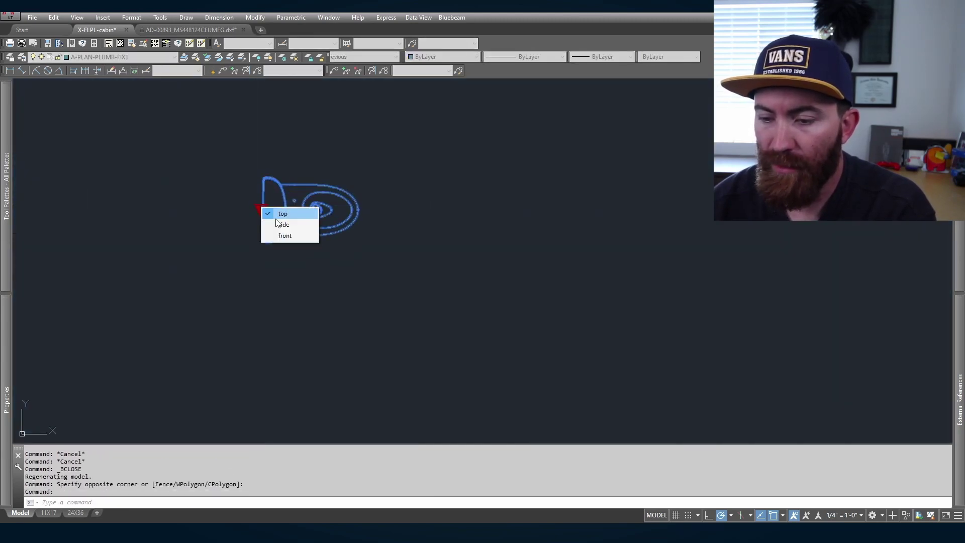
left_click(276, 224)
left_click(262, 211)
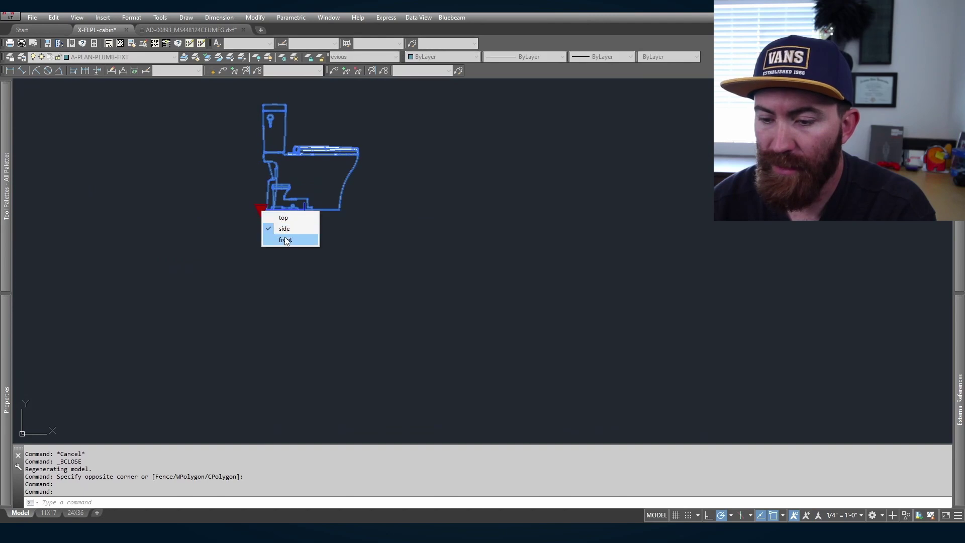
left_click(286, 240)
left_click(260, 209)
left_click(279, 217)
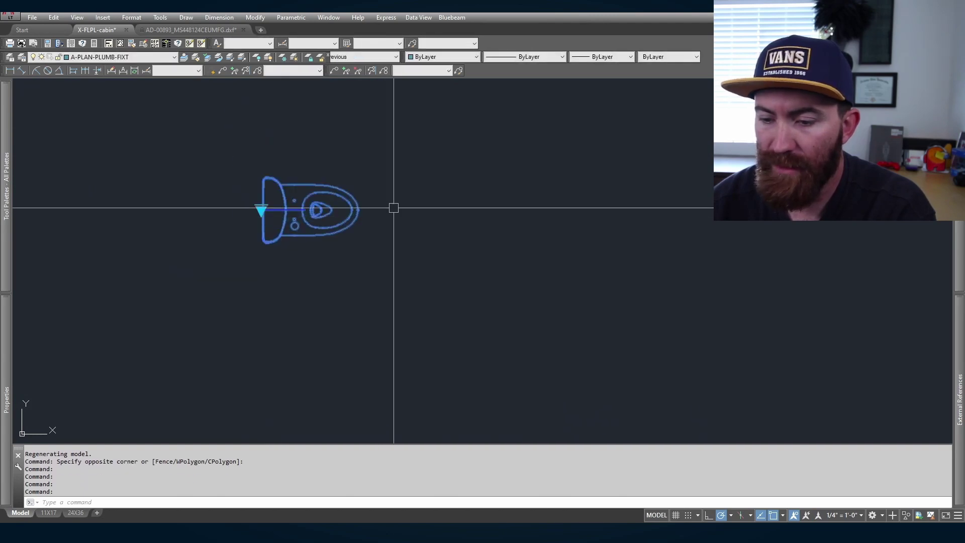
Step: Move the toilet block into the upper-left bathroom of the cabin floor plan
type("m")
key("Return")
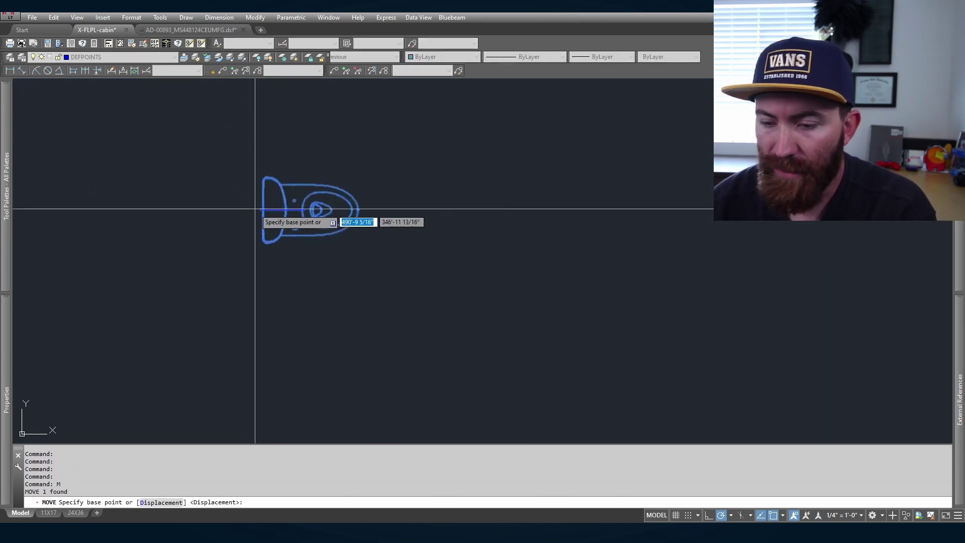
left_click(255, 209)
scroll(581, 144, "down", 10)
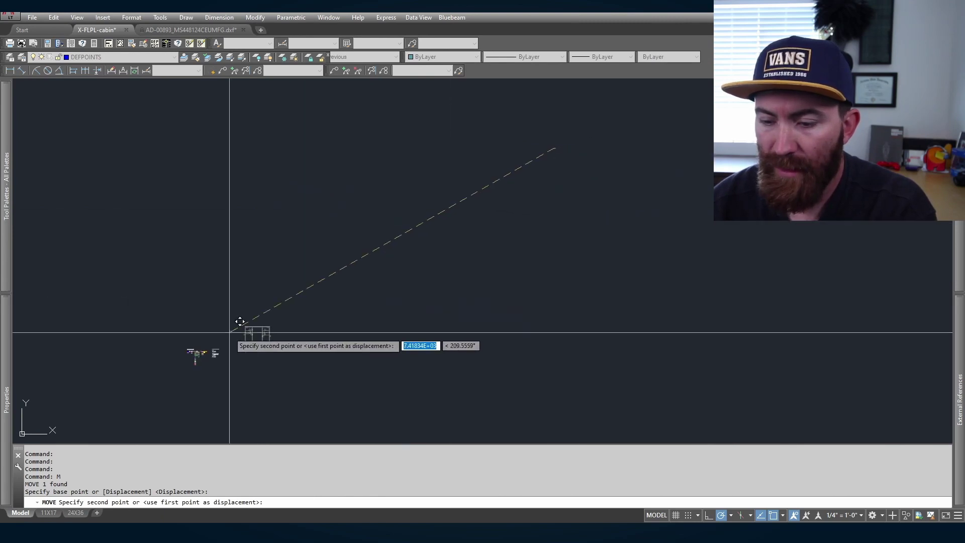
scroll(231, 333, "up", 6)
scroll(360, 310, "up", 5)
left_click(228, 225)
key("Escape")
Step: Rotate the toilet 90 degrees clockwise about the wall end of its rough-in line so the bowl points down the plan
left_click(249, 235)
type("ro")
key("Return")
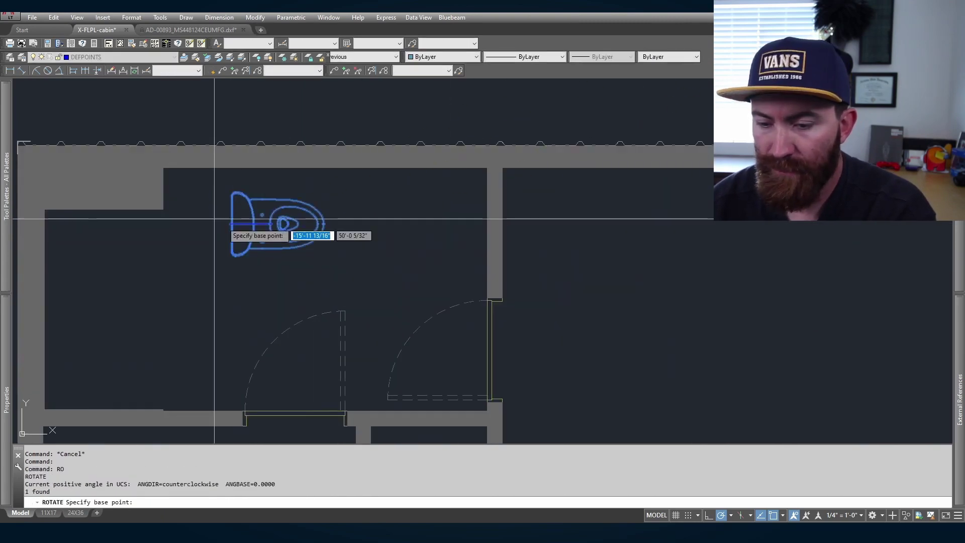
left_click(230, 224)
left_click(231, 312)
Step: Move the toilet against the bathroom's upper wall, centred 18 inches from the inside corner of the thickened wall, and regenerate the drawing
left_click(267, 269)
left_click(210, 214)
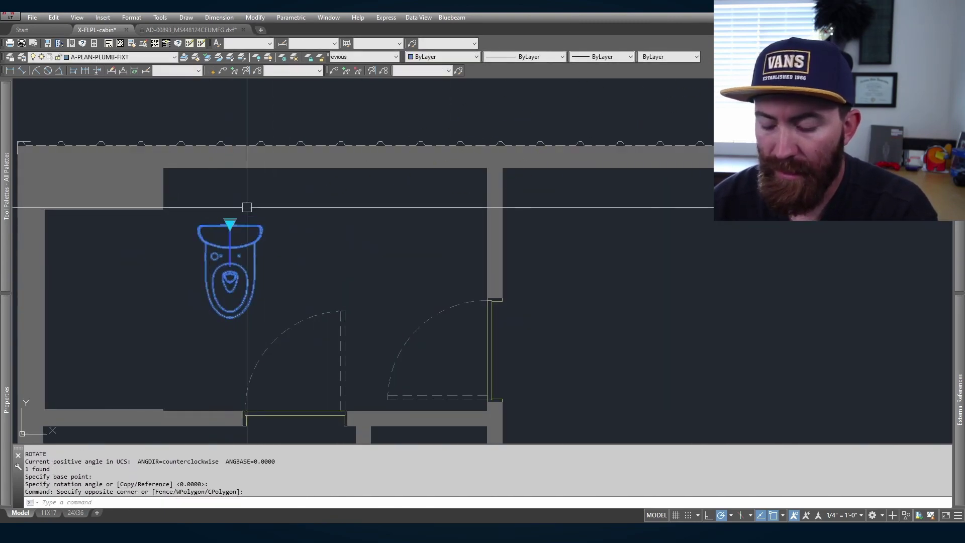
type("m")
key("Return")
scroll(218, 221, "up", 6)
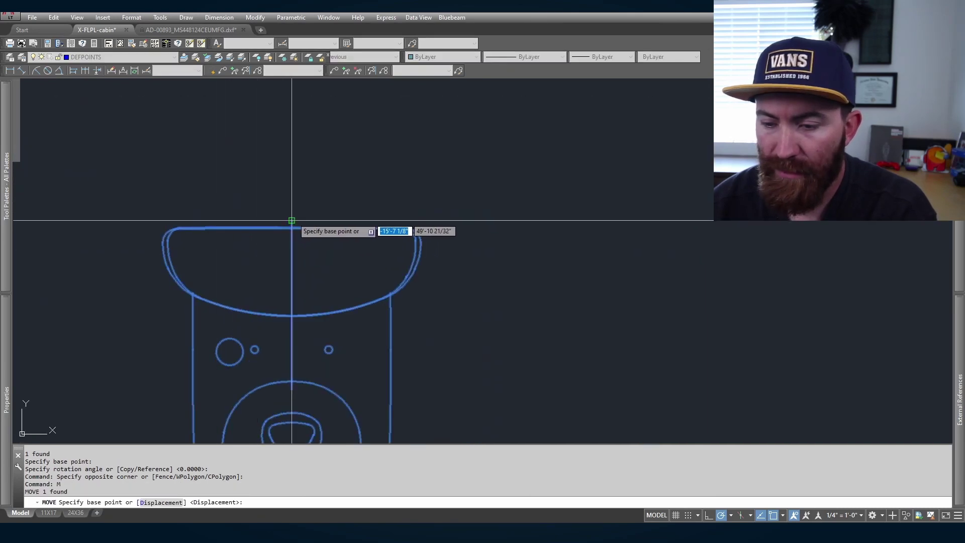
type("18")
key("Return")
scroll(283, 212, "down", 5)
scroll(216, 156, "up", 5)
left_click(199, 165)
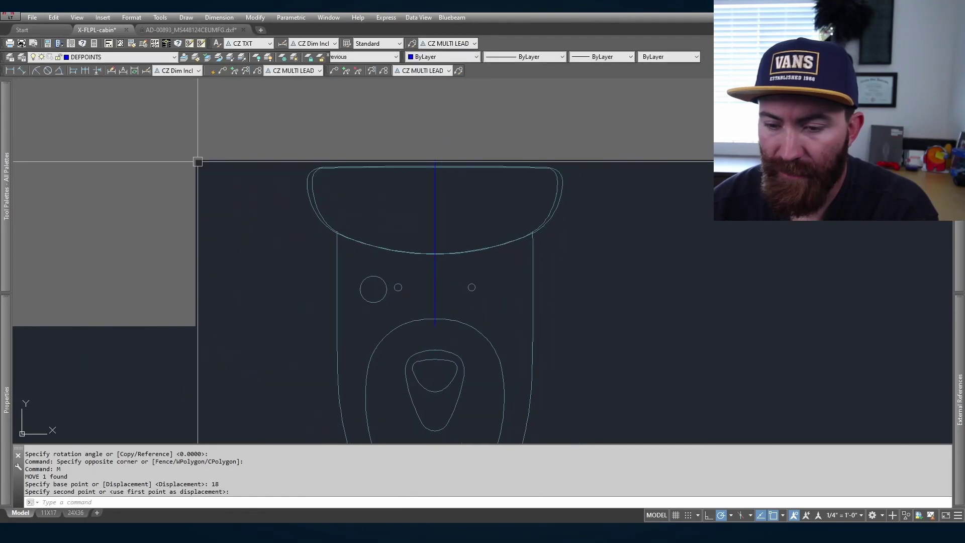
type("REA")
key("Return")
scroll(236, 197, "down", 6)
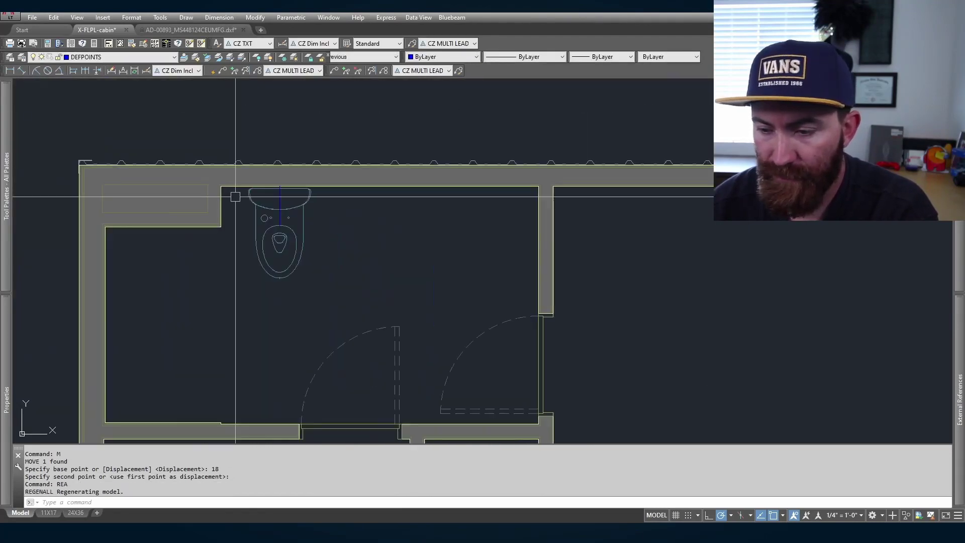
Step: Draw a 12-inch vertical polyline down from the outer corner of the thickened wall beside the toilet
scroll(223, 242, "up", 3)
scroll(248, 229, "down", 1)
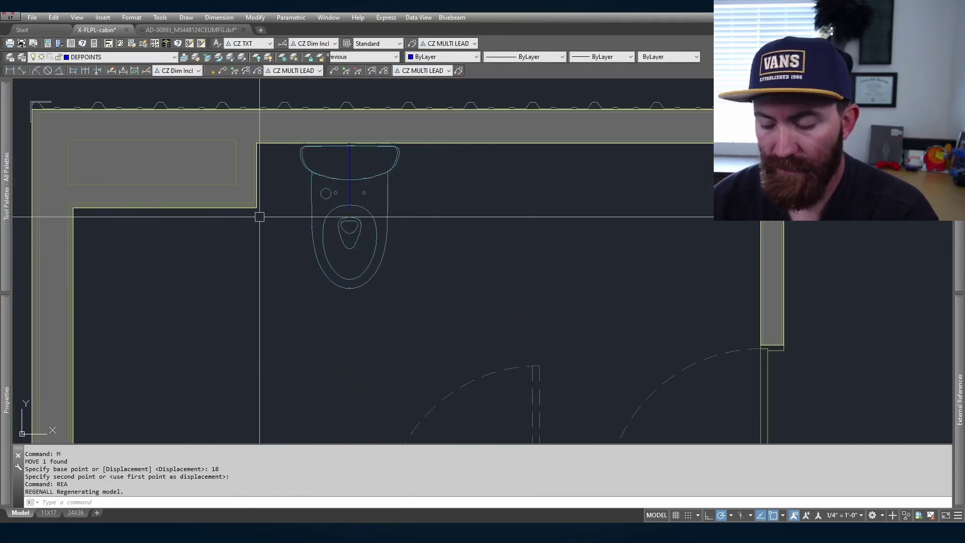
type("PL")
key("Return")
left_click(256, 208)
type("12")
key("Return")
key("Return")
Step: Copy the vertical clearance line 36 inches across to the far side of the toilet
left_click_drag(272, 241, 247, 265)
type("C")
key("Return")
left_click(267, 272)
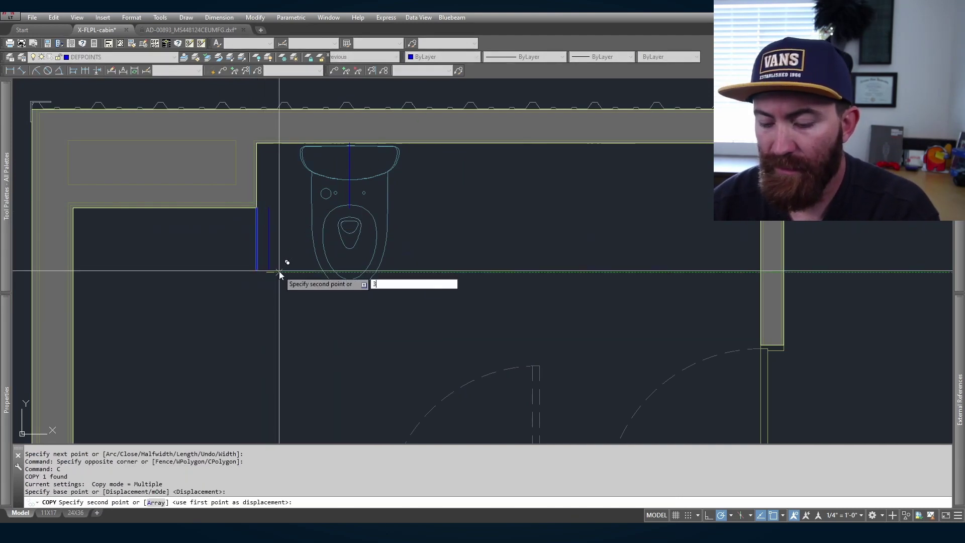
key("Return")
key("Escape")
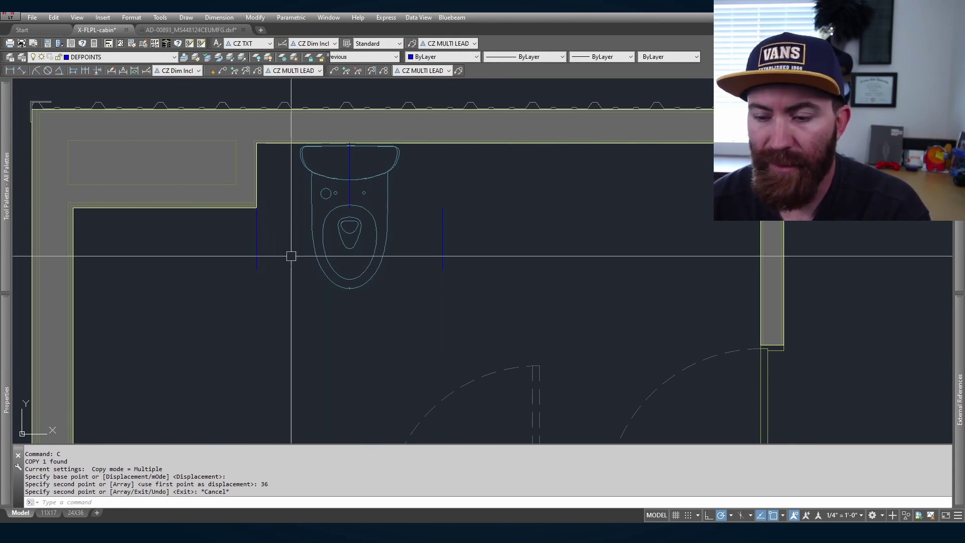
Step: Switch to the web browser, search the TOTO site for "shower pan" and narrow the results to Showers
scroll(301, 266, "down", 2)
scroll(332, 227, "down", 3)
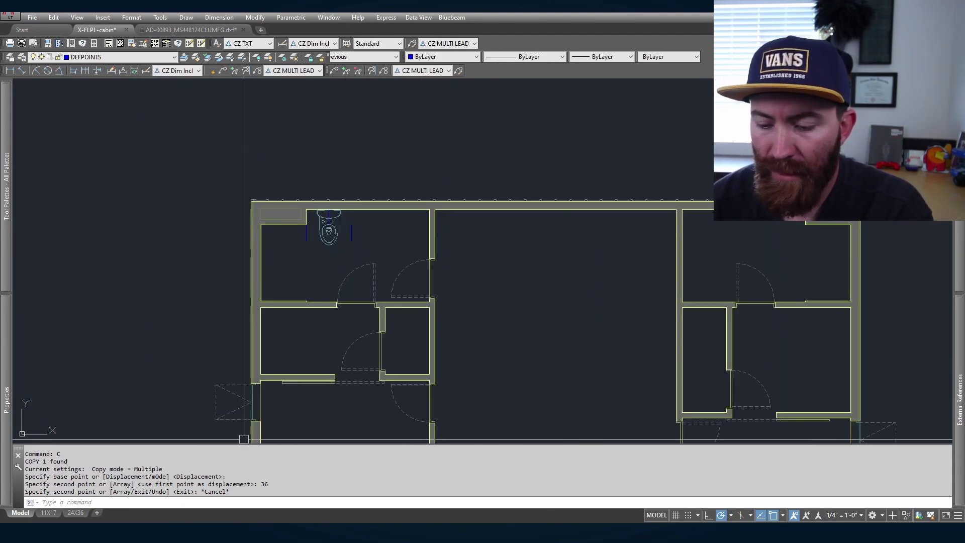
left_click(242, 532)
middle_click(195, 26)
middle_click(195, 26)
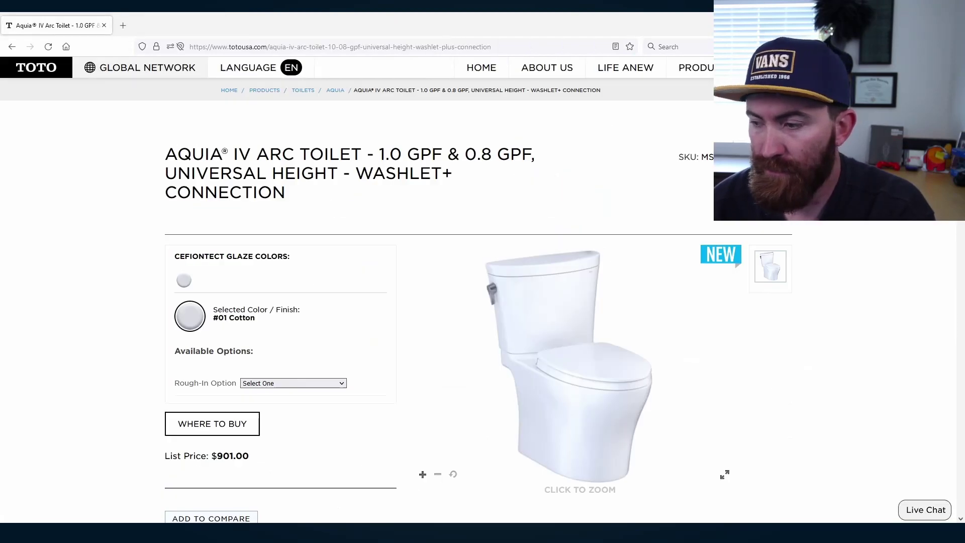
type("shower pan")
key("Return")
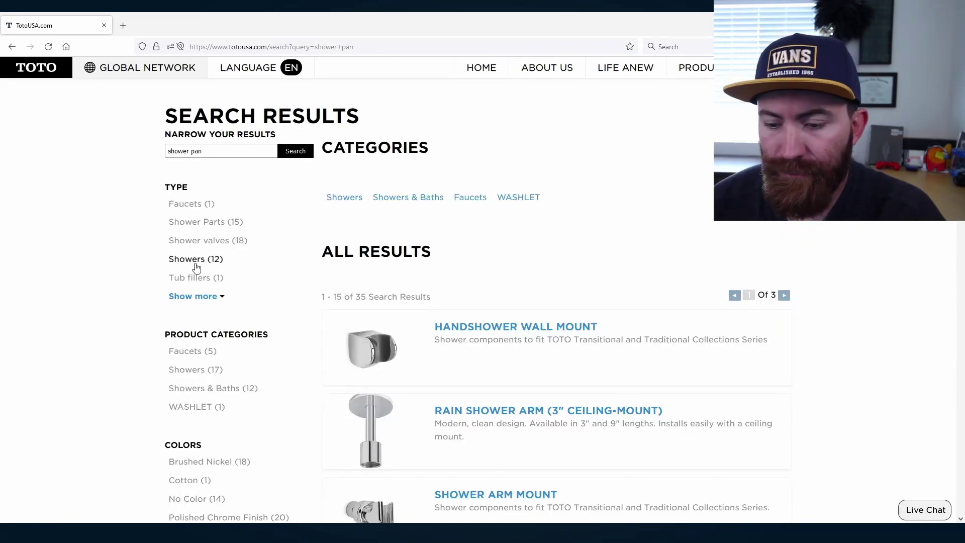
left_click(195, 264)
scroll(130, 257, "down", 5)
Step: Go to the Home Depot website and search for "shower"
key("ctrl+l")
type("home")
key("Return")
left_click(367, 90)
type("shower")
key("Return")
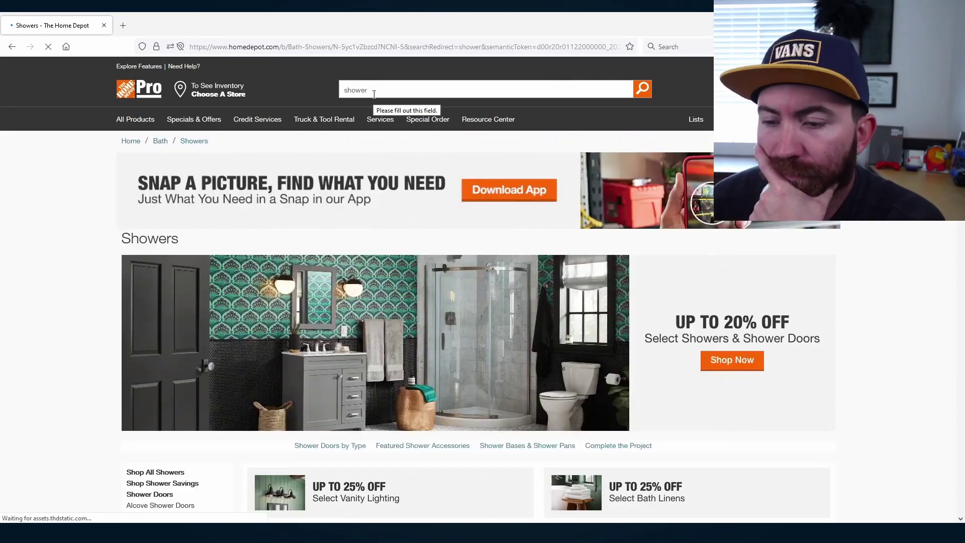
Step: Browse the shower pans, open the Delta Classic 400 60 in. x 32 in. left-drain base and review its product overview
scroll(31, 267, "down", 8)
left_click(539, 389)
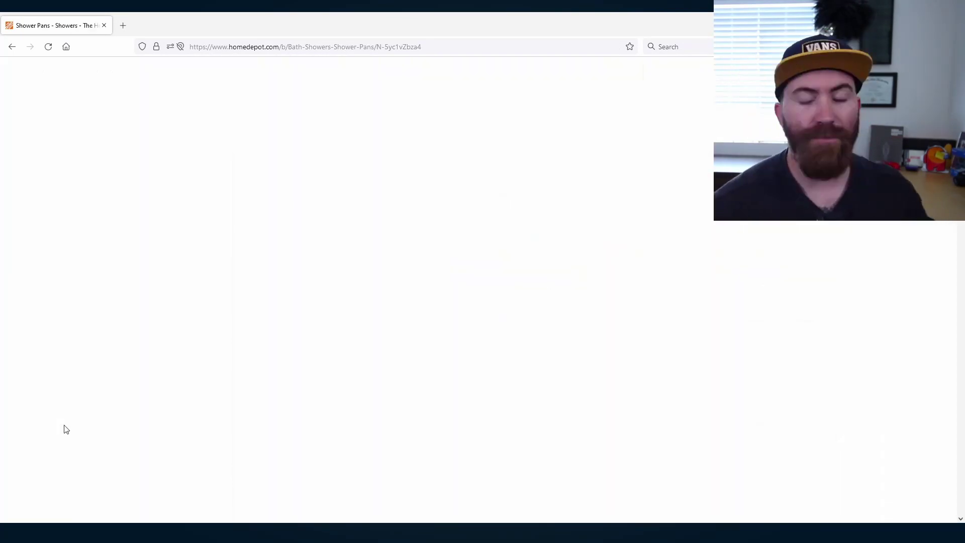
scroll(38, 401, "down", 3)
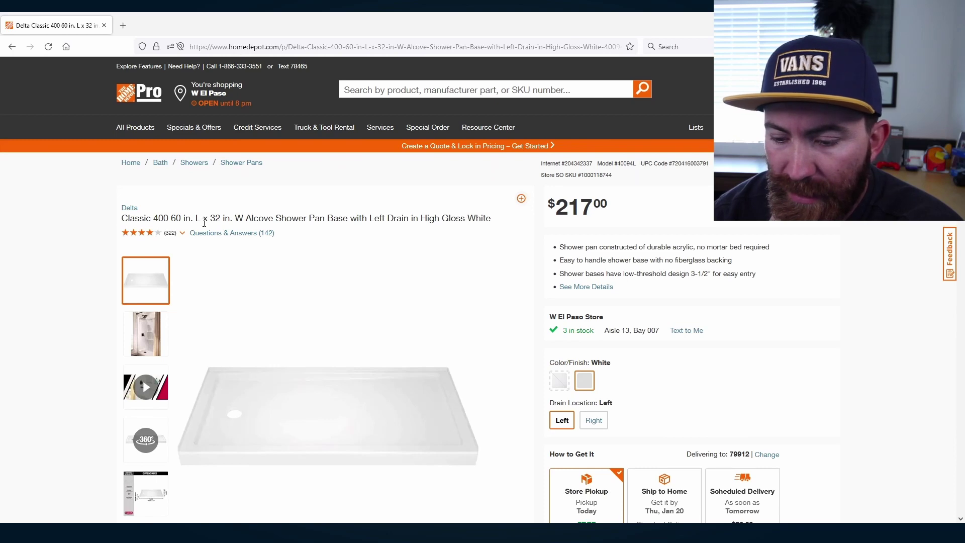
scroll(249, 317, "down", 2)
scroll(293, 280, "down", 10)
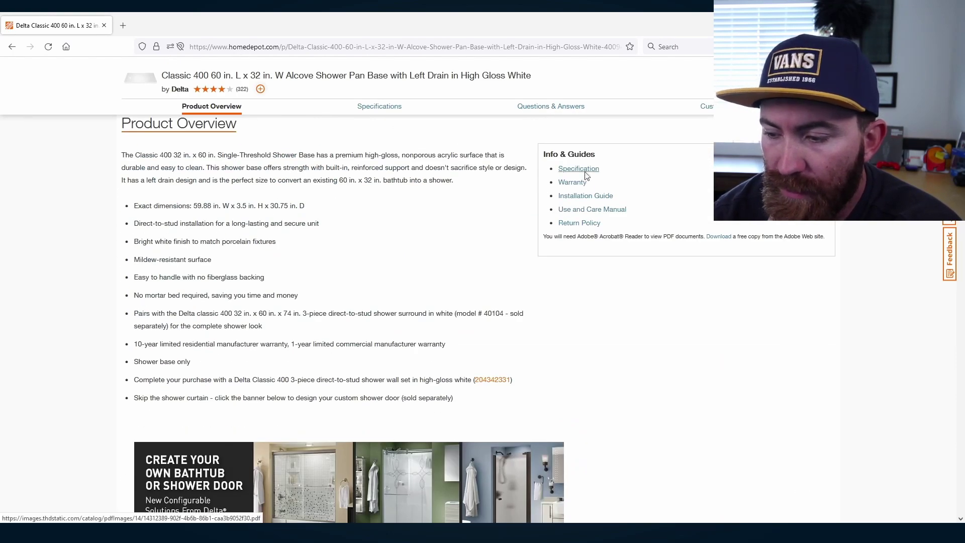
Step: Open the shower base's specification PDF and examine the plan view's overall and drain dimensions
left_click(585, 172)
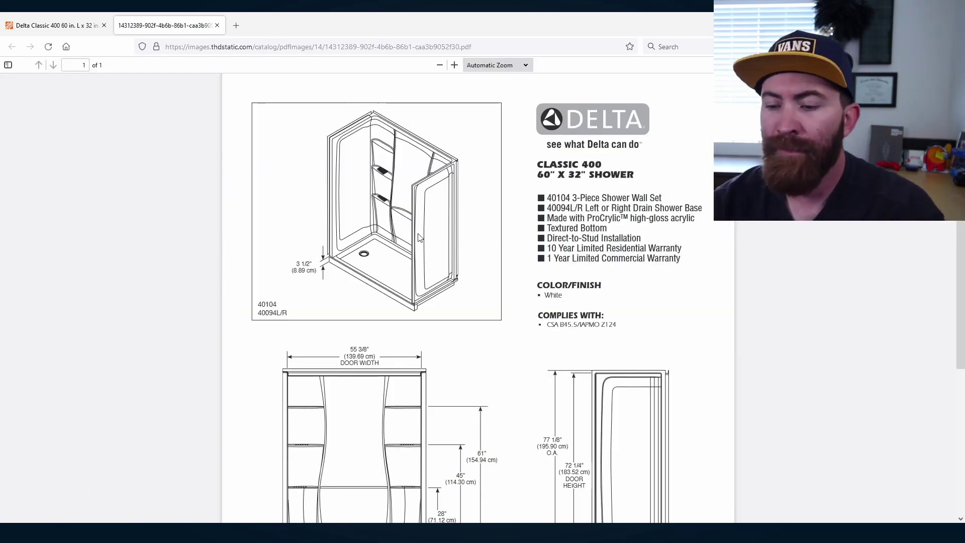
scroll(382, 221, "down", 4)
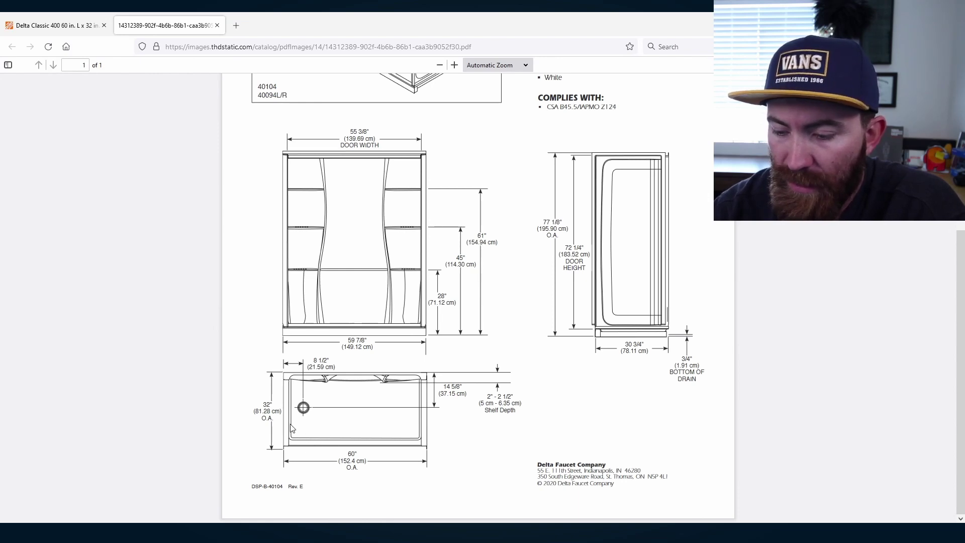
scroll(295, 419, "up", 5)
scroll(300, 418, "down", 5)
Step: Switch back to the cabin drawing in AutoCAD and make layer 0 current
key("alt+Tab")
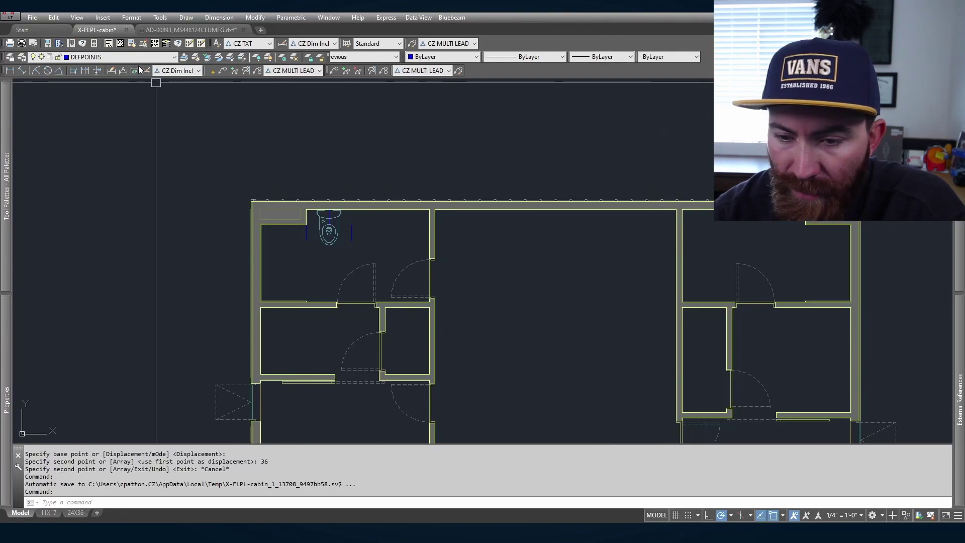
left_click(134, 57)
left_click(121, 67)
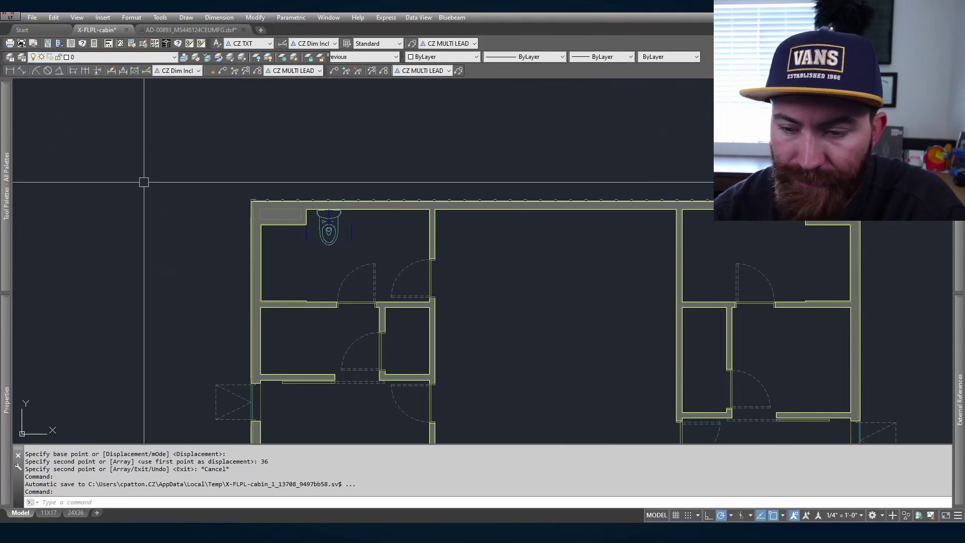
Step: Draw a closed polyline rectangle 32 inches wide and 60 inches tall in the empty space beside the floor plan
key("Return")
left_click(61, 197)
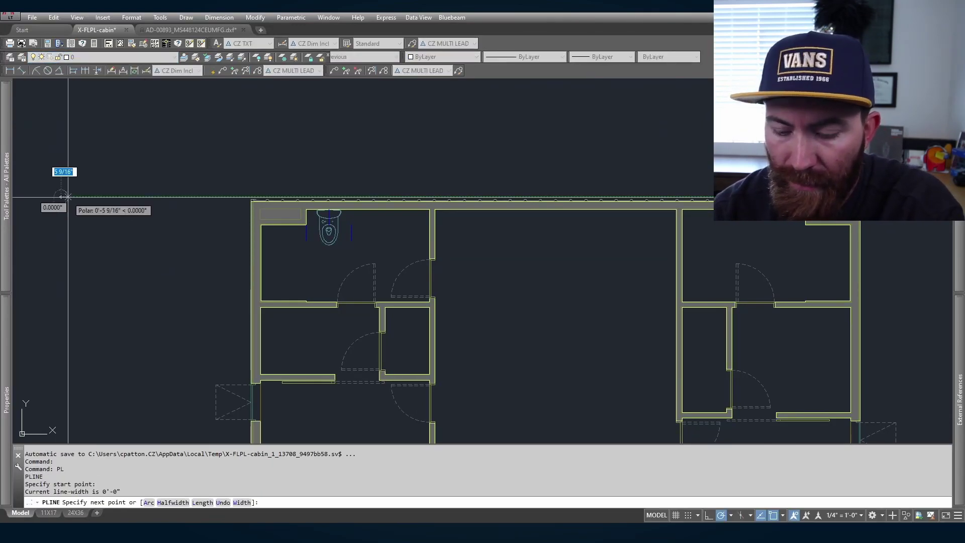
type("32")
key("Return")
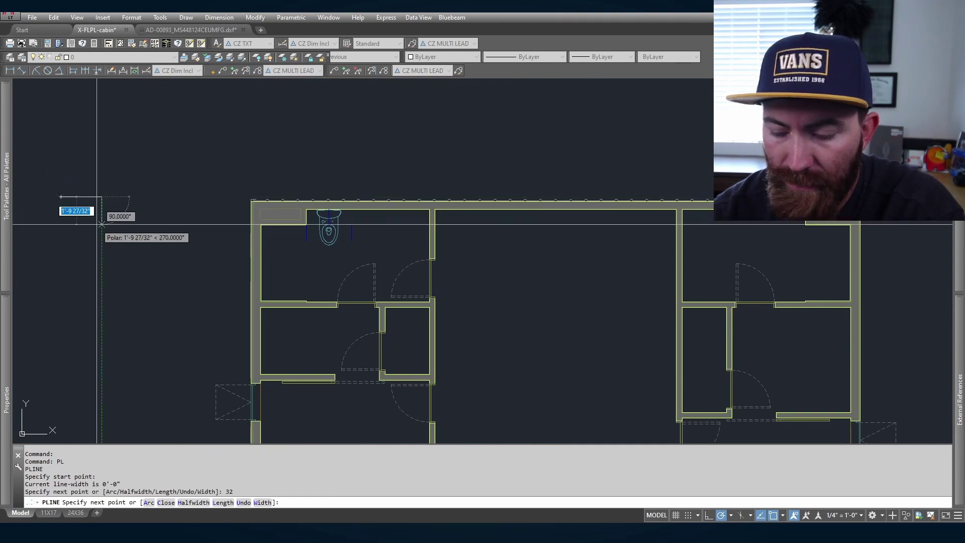
type("60")
key("Return")
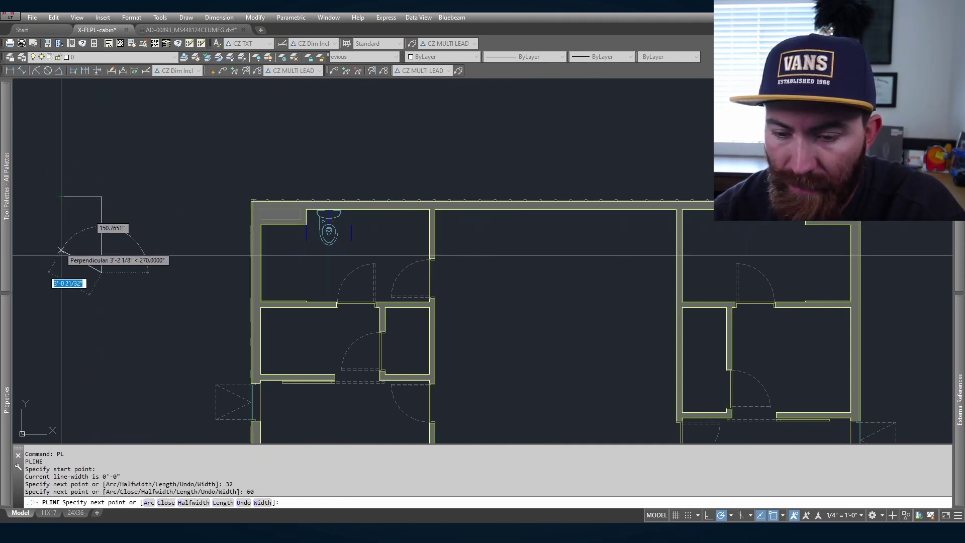
left_click(61, 272)
type("c")
key("Return")
Step: Offset the shower pan rectangle 2.5 inches inward
left_click(62, 261)
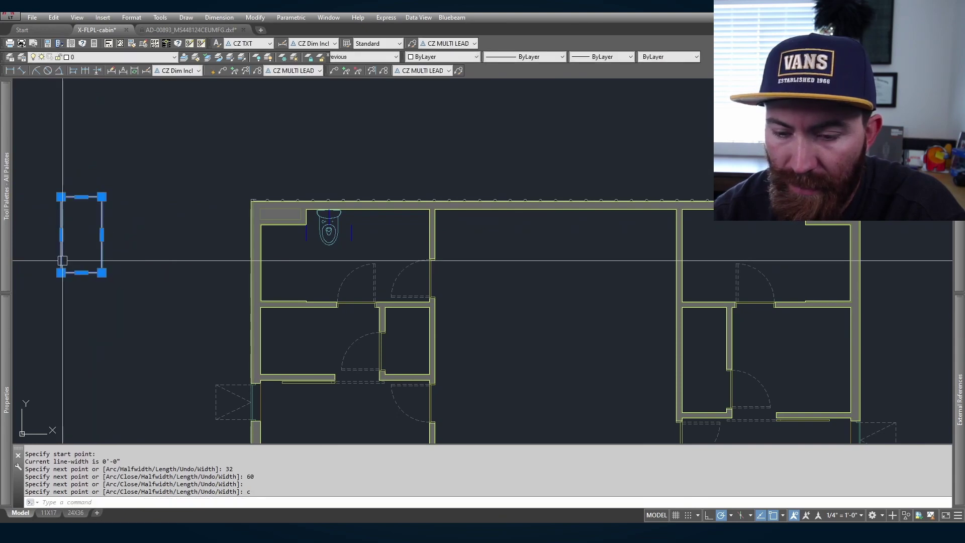
type("o")
key("Return")
left_click(75, 245)
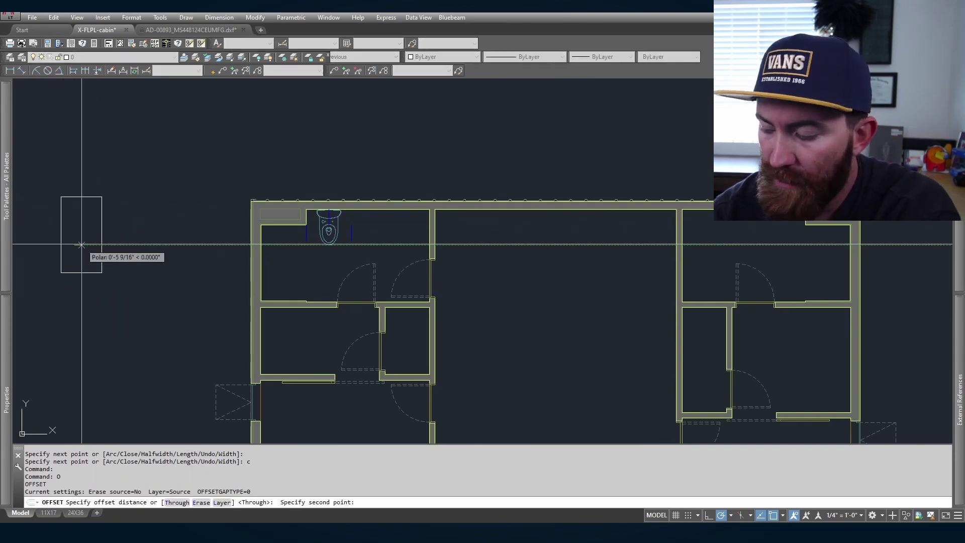
key("Return")
left_click(100, 245)
left_click(84, 244)
key("Escape")
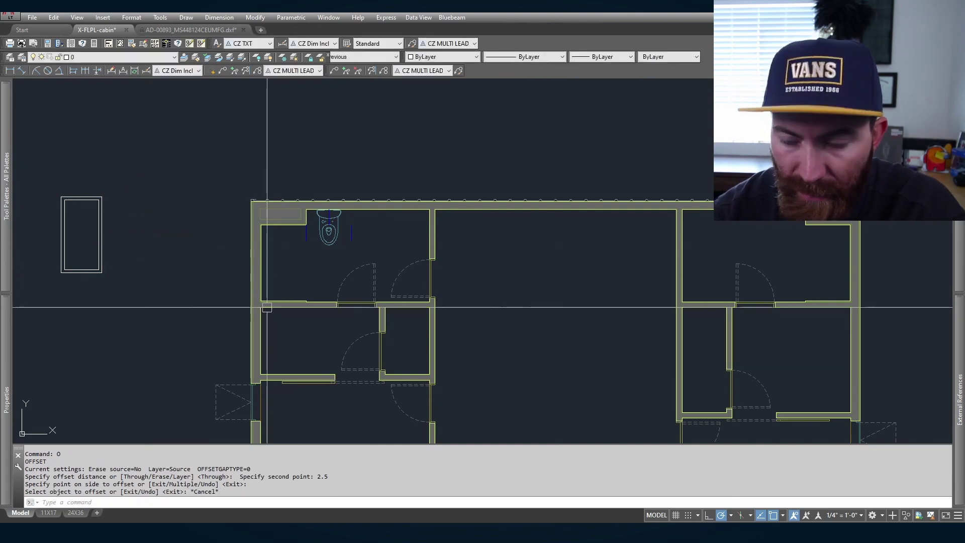
Step: Check the drain location on the shower specification sheet and return to the X-FLPL-cabin drawing
key("alt+Tab")
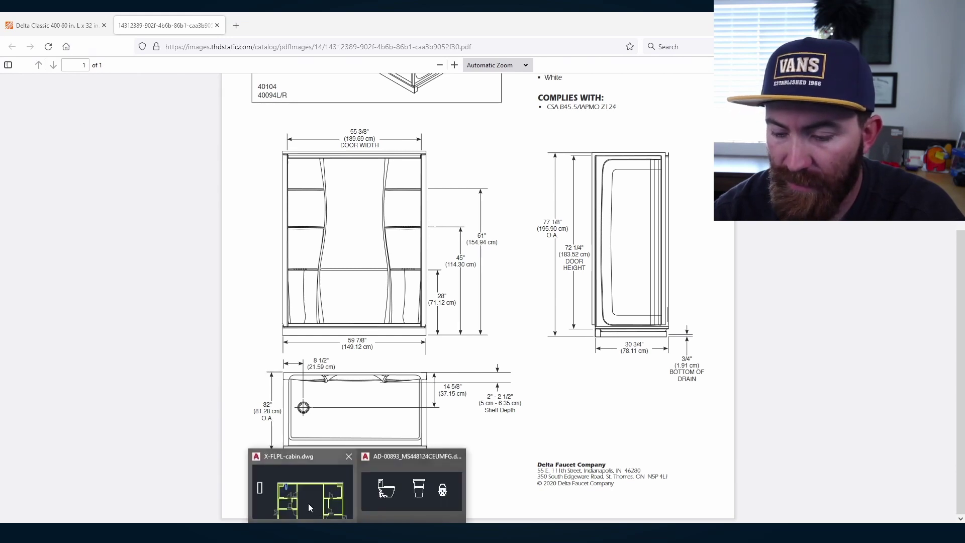
left_click(308, 503)
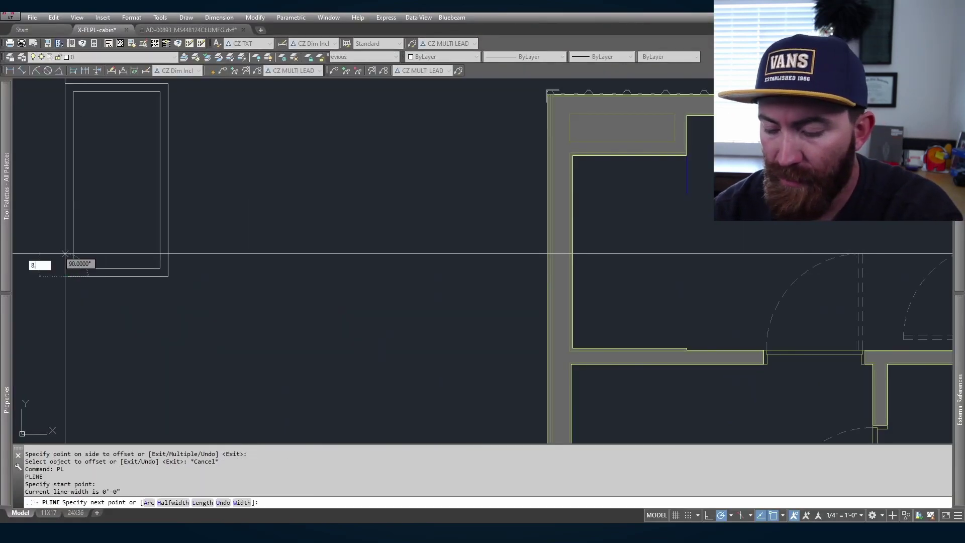
Step: Draw a drain-locating guide polyline from the shower pan's lower-left corner, 8.5 inches up and 14-5/8 inches across
type("8.5")
key("Return")
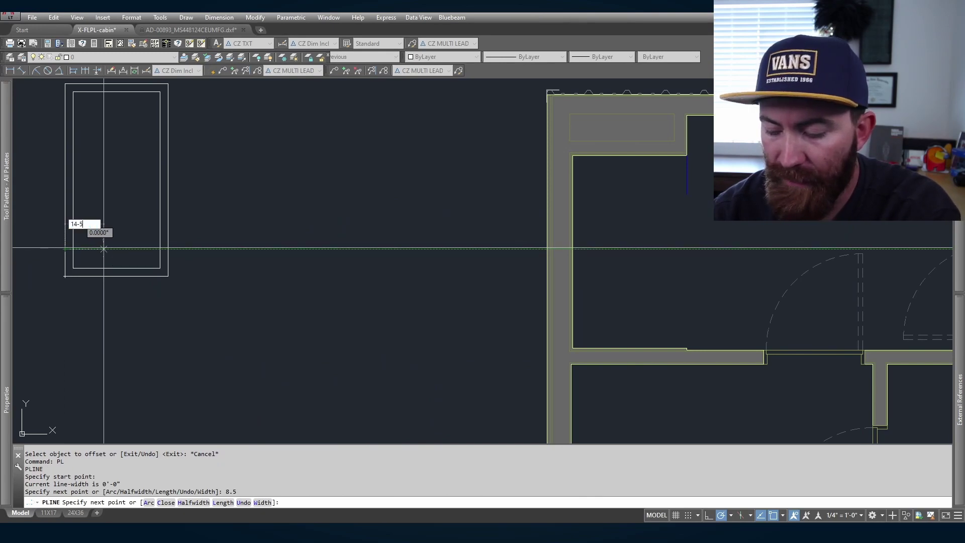
type("14-5/8")
key("Return")
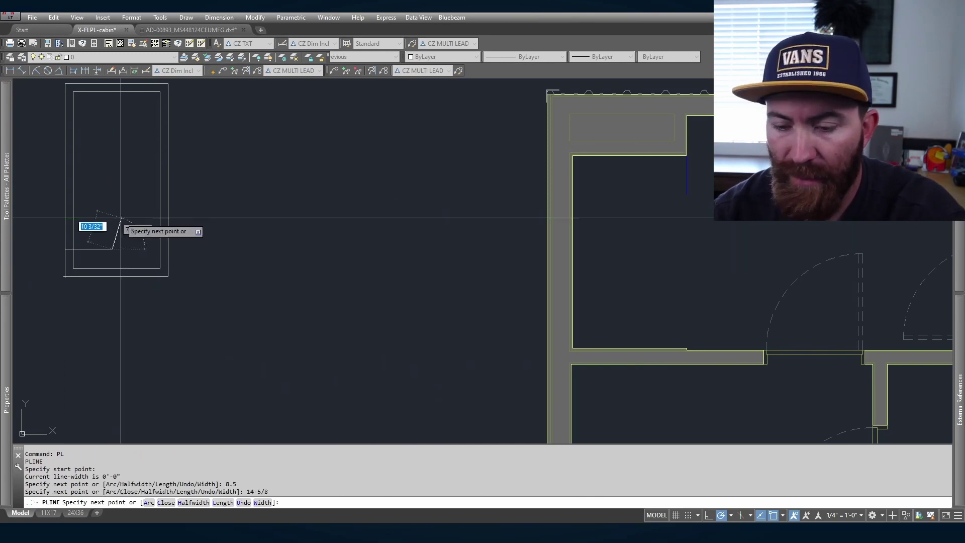
key("Escape")
Step: Assign the drain guide polyline to the DEFPOINTS layer
left_click(93, 249)
left_click(91, 59)
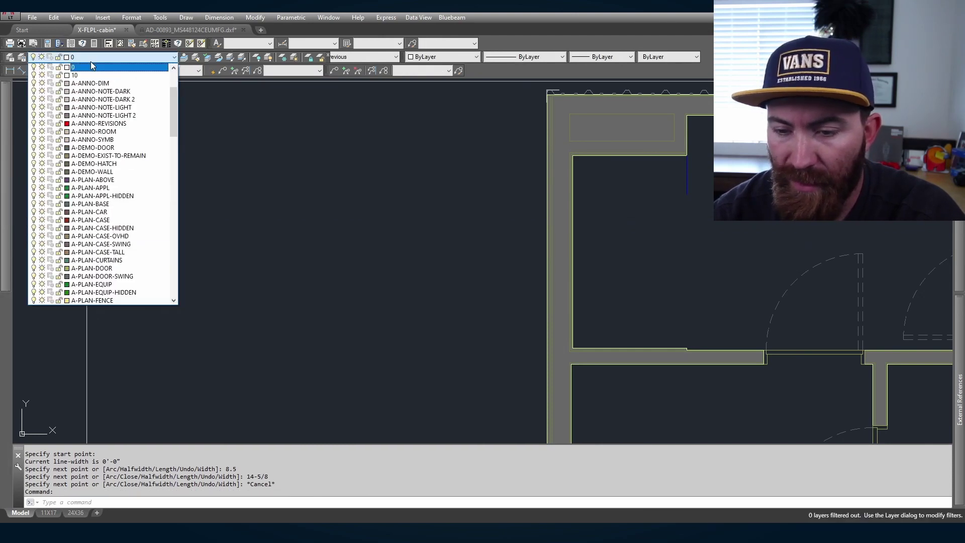
scroll(91, 61, "down", 10)
left_click(90, 64)
key("Escape")
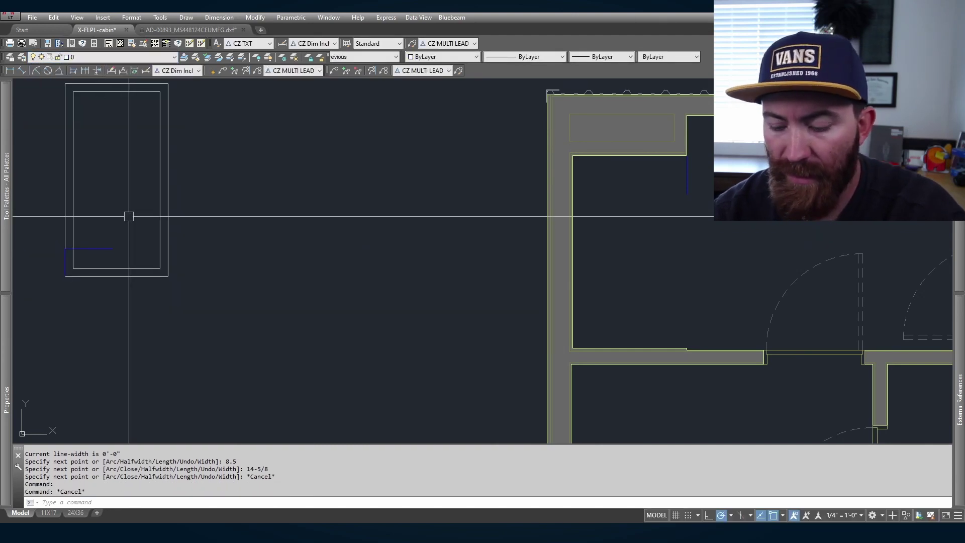
Step: Draw the drain as a circle with a 1.5 inch radius, centered on the inner end of the guide line
type("ci")
key("Return")
left_click(112, 249)
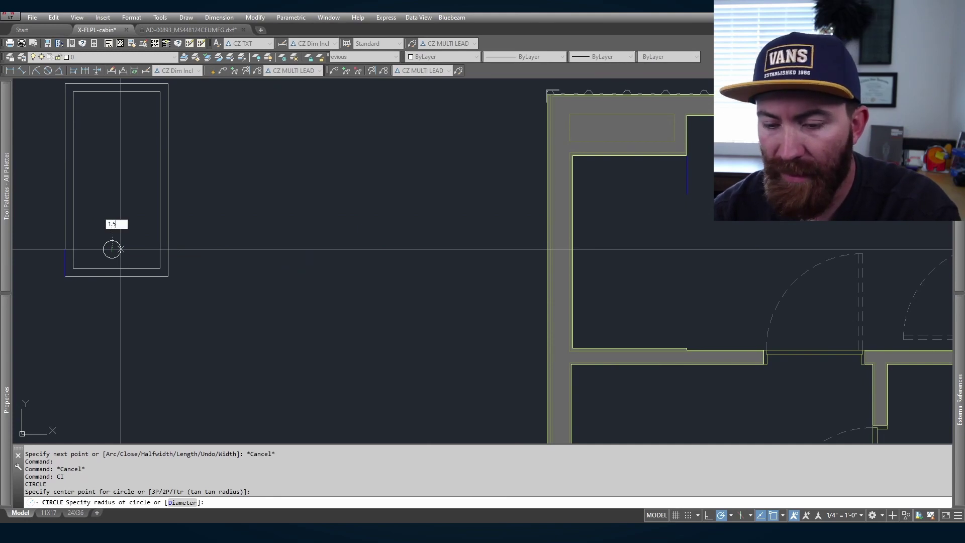
key("Return")
left_click(116, 269)
key("Escape")
Step: Send the drain guide line to the back of the draw order
left_click(91, 249)
type("dr")
key("Return")
type("b")
key("Return")
Step: Make a block named delta shower pan from the pan rectangles, drain and guide, with its base point at the lower-left corner
left_click(204, 283)
left_click(50, 212)
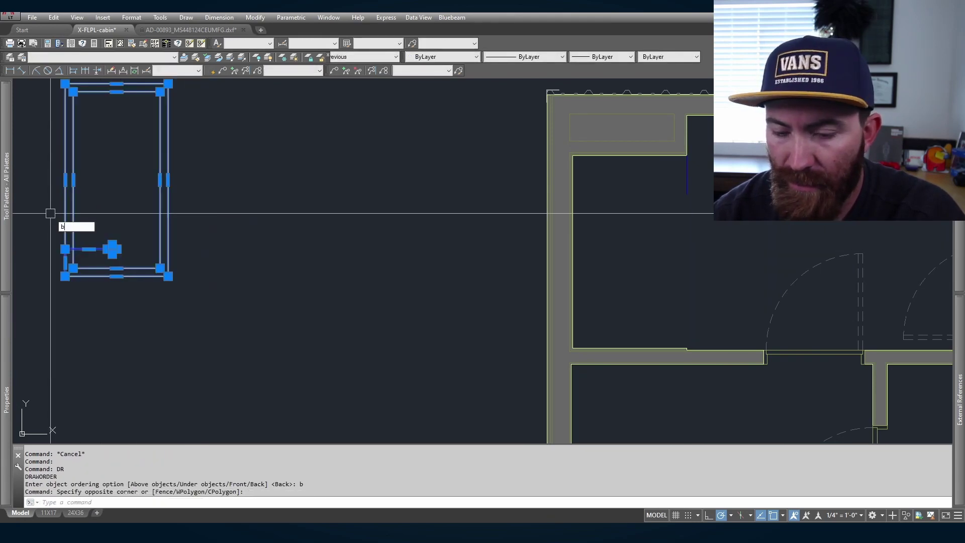
type("b")
key("Return")
left_click(271, 220)
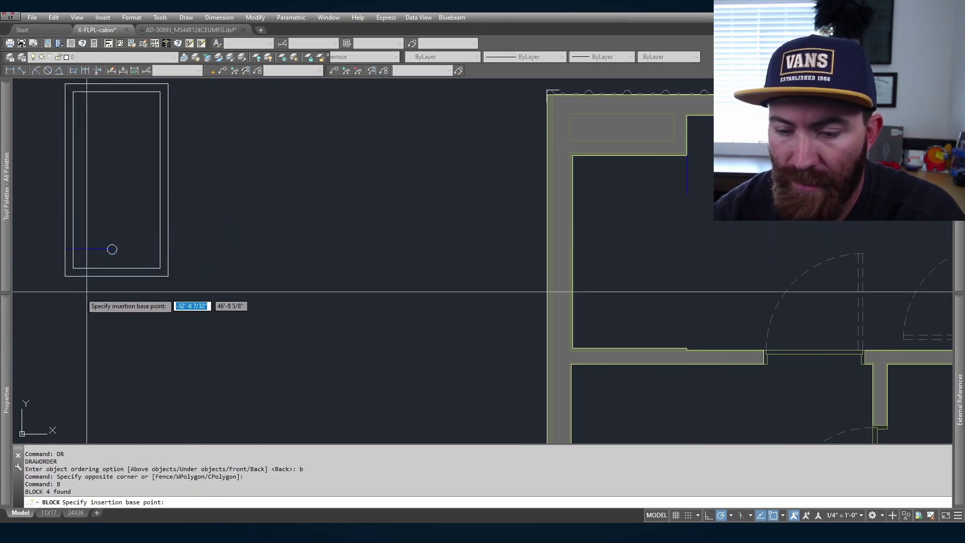
left_click(65, 276)
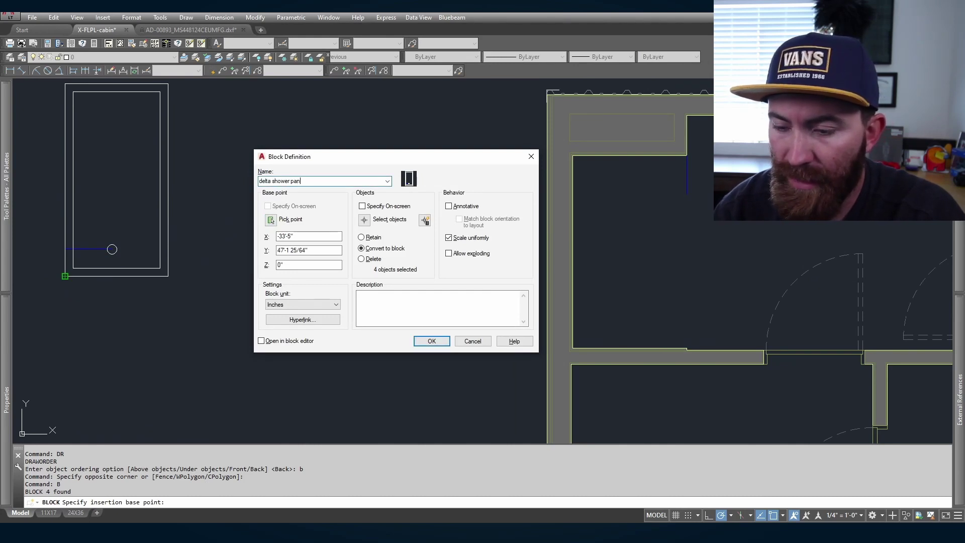
left_click(432, 342)
Step: Move the shower pan block into the bathroom alcove, snapping its lower-left corner to the framing corner inside the walls
left_click(201, 307)
left_click(144, 257)
type("m")
key("Return")
left_click(65, 276)
scroll(618, 337, "up", 7)
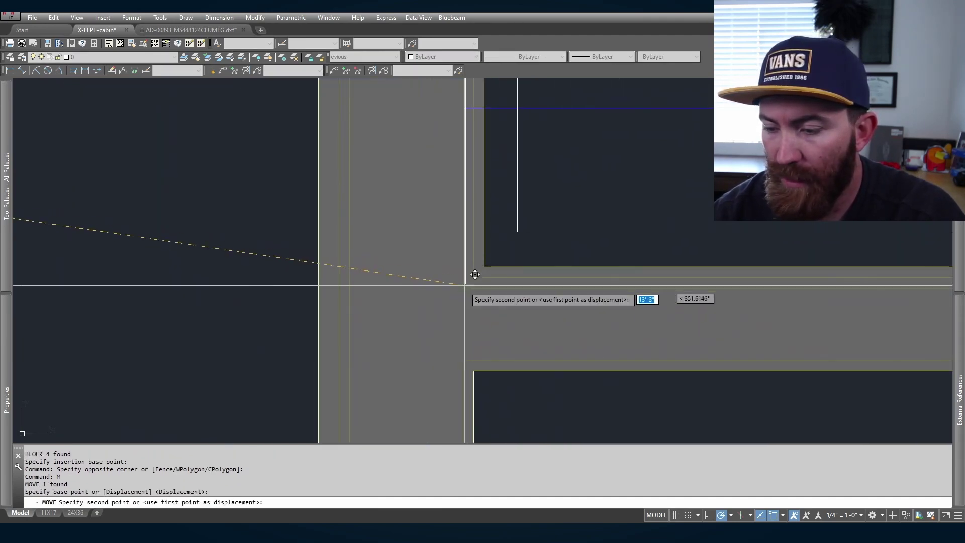
left_click(474, 276)
Step: Change the placed shower pan block's layer and send the block to the back of the draw order
scroll(473, 277, "down", 3)
scroll(464, 211, "up", 4)
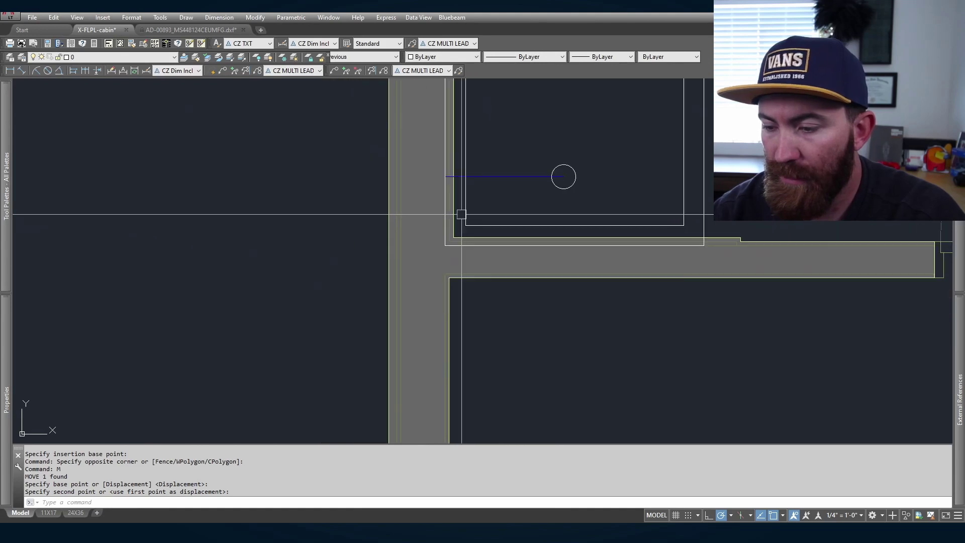
left_click(470, 211)
left_click(445, 182)
left_click(132, 58)
scroll(141, 156, "down", 3)
scroll(138, 185, "down", 4)
left_click(128, 244)
type("dr")
key("space")
type("b")
Step: Try to stretch the wall above the shower down to the shower pan's top edge
key("space")
scroll(307, 216, "down", 4)
scroll(448, 183, "up", 4)
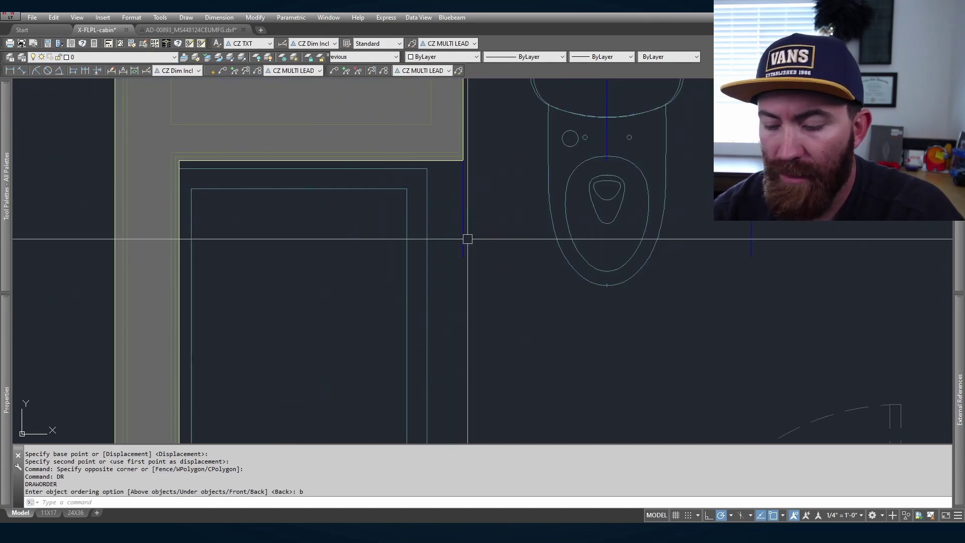
type("s")
key("space")
left_click(493, 273)
left_click(90, 170)
scroll(181, 169, "up", 4)
left_click(183, 169, "shift")
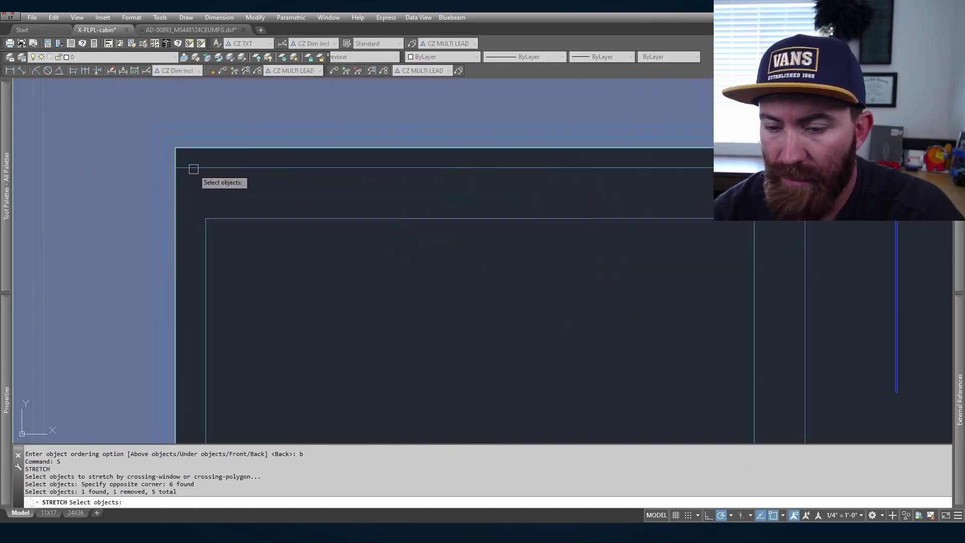
key("space")
left_click(176, 148)
left_click(175, 167)
scroll(353, 129, "down", 10)
Step: Try erasing two objects near the shower, and undo both the erasure and the wall stretch
left_click(547, 151)
left_click(435, 166)
key("Delete")
key("ctrl+z")
key("ctrl+z")
key("ctrl+z")
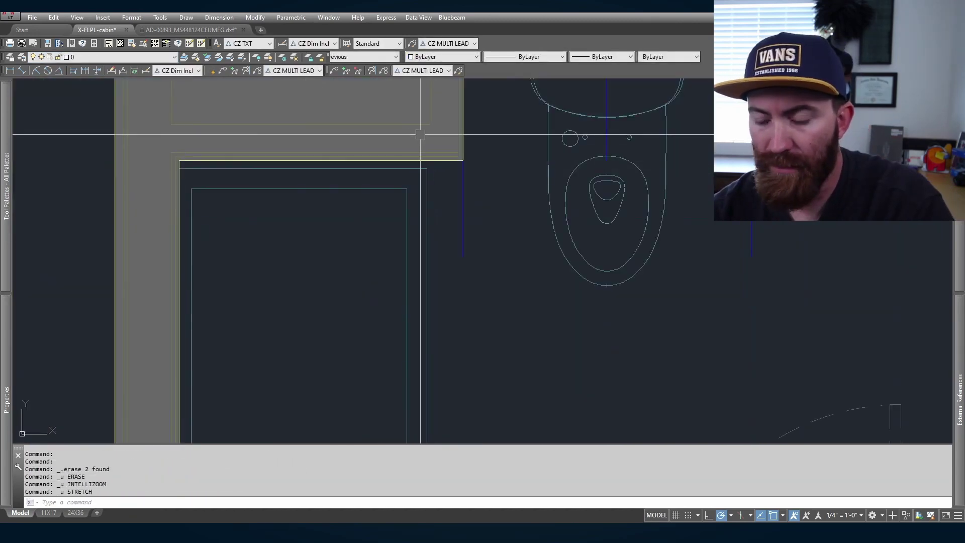
Step: Stretch the thick wall above the shower down until its framing line meets the pan's top edge, leaving the shower pan block out
type("s")
key("Return")
left_click(496, 285)
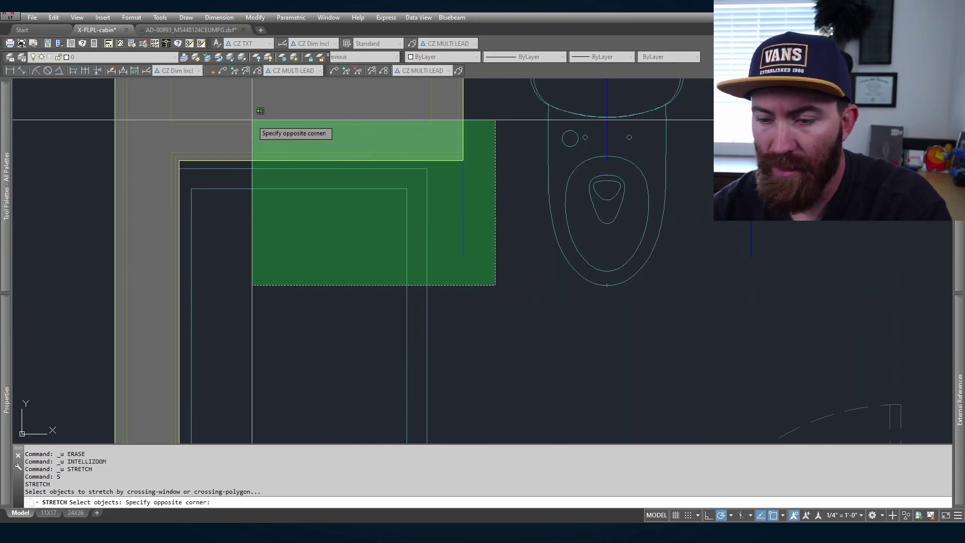
left_click(160, 109)
left_click(197, 169, "shift")
scroll(184, 168, "up", 3)
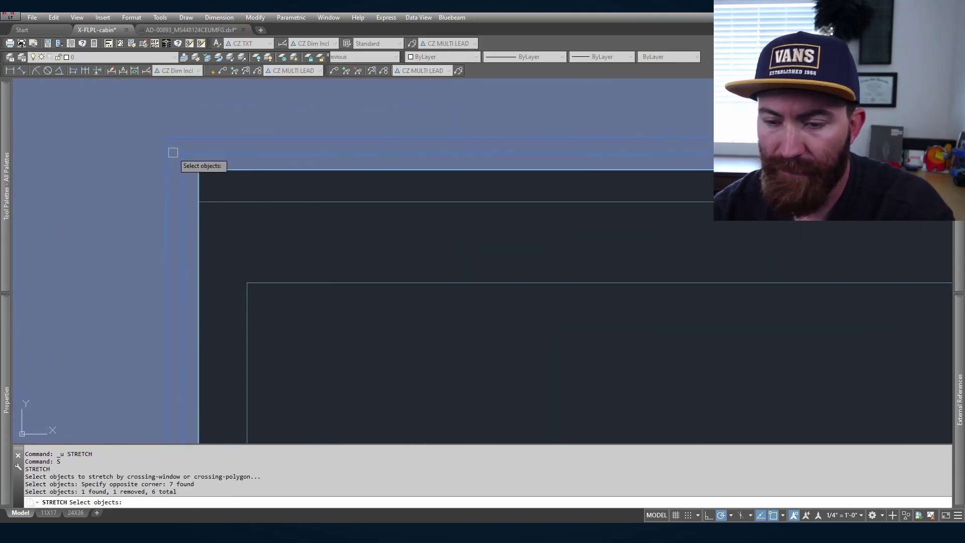
key("Return")
left_click(165, 138)
left_click(166, 211)
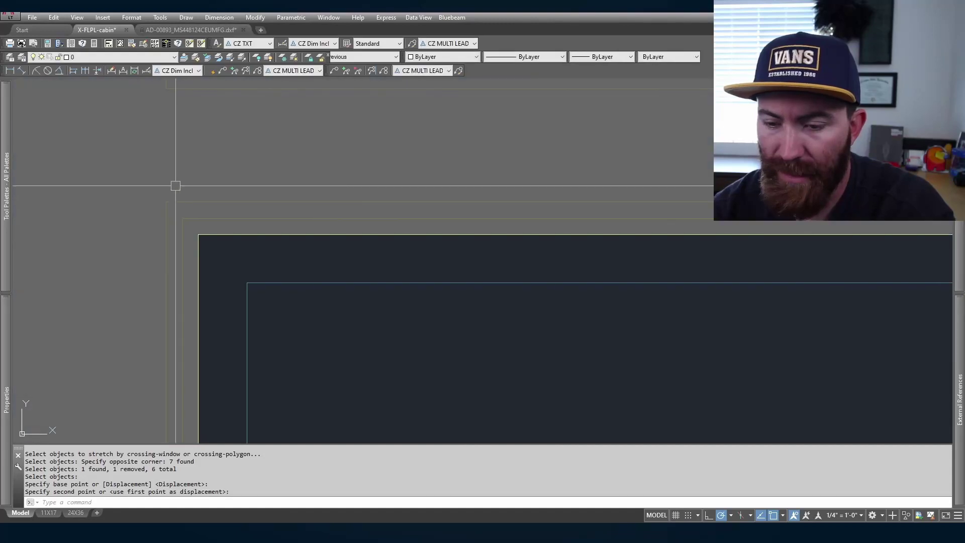
Step: Delete the vertical guide line between the shower and the toilet
scroll(179, 181, "down", 5)
scroll(254, 186, "up", 3)
left_click(235, 196)
left_click(304, 197)
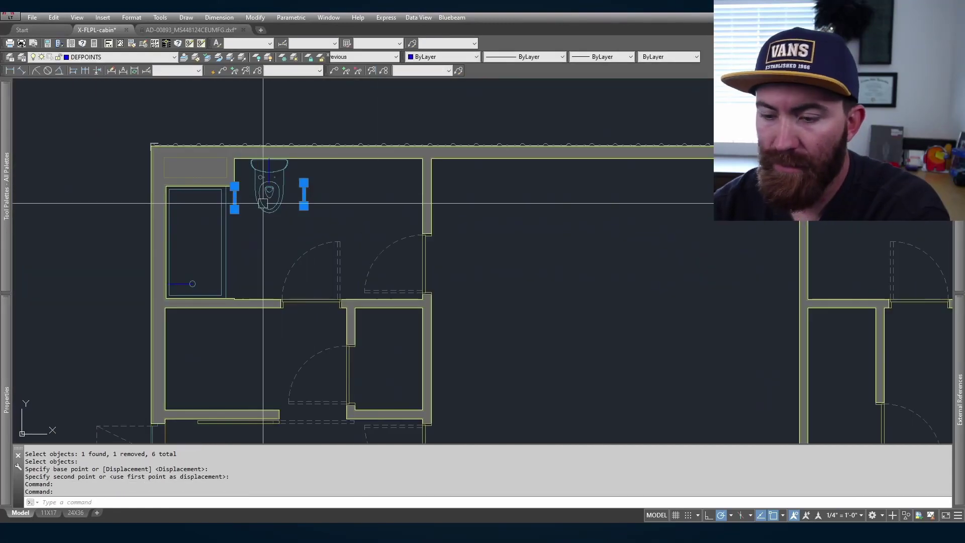
key("Escape")
left_click(235, 202)
key("Delete")
left_click(304, 195)
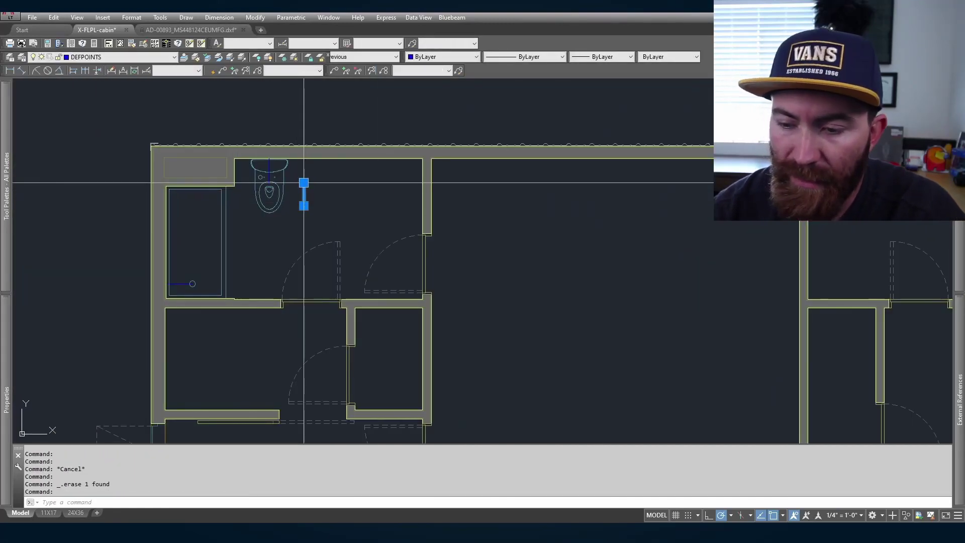
left_click(304, 182)
scroll(304, 115, "up", 3)
key("Escape")
key("Escape")
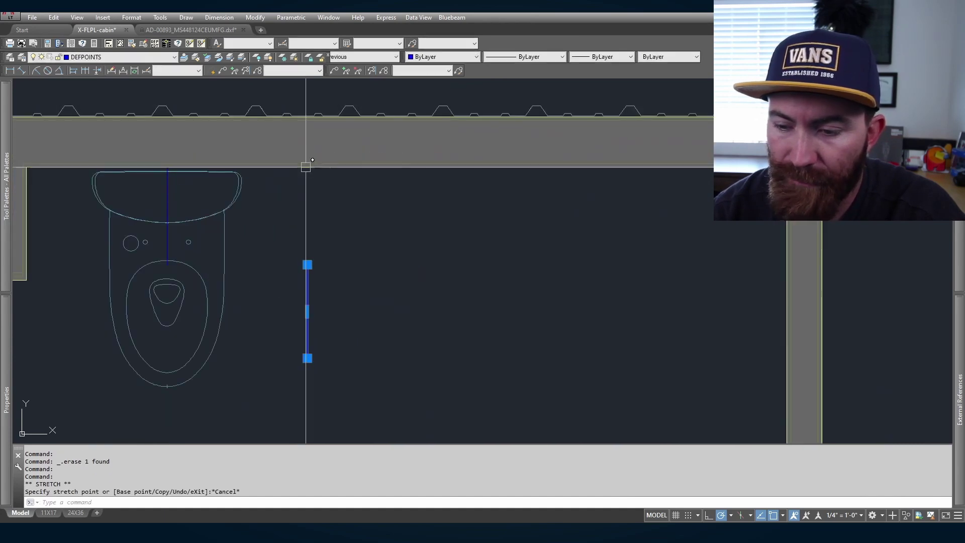
Step: Extend the guide line on the toilet's right side up to the exterior wall's inner face
left_click(325, 173)
type("tr")
key("Return")
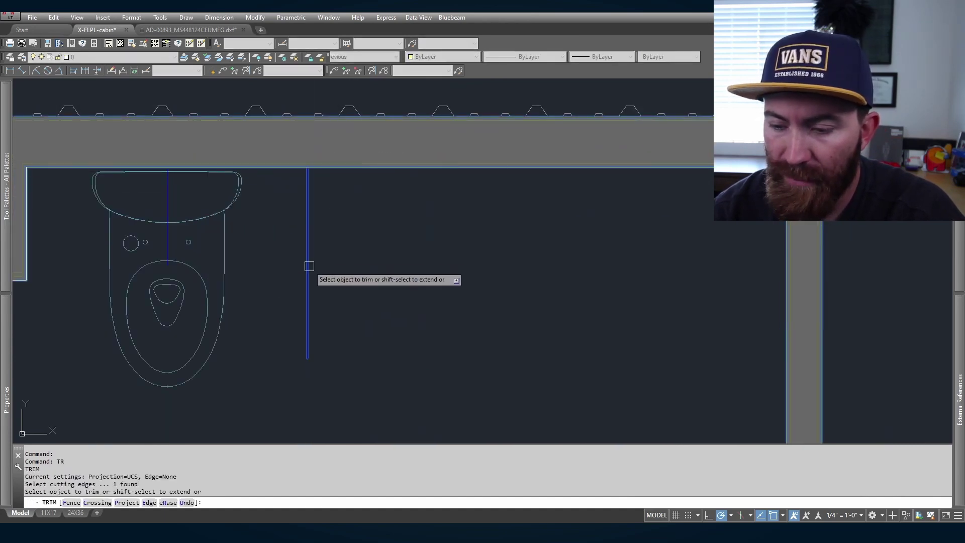
left_click(308, 267)
scroll(309, 214, "down", 5)
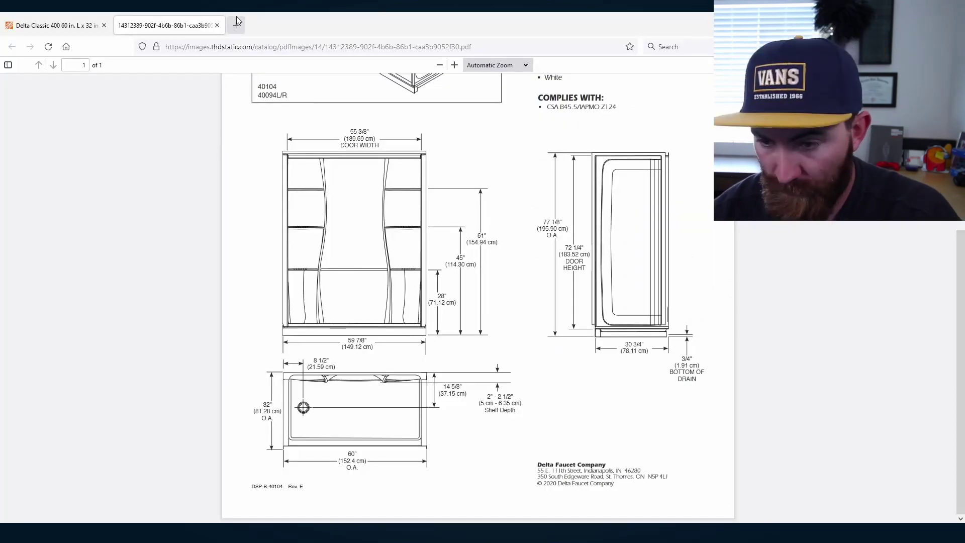
Step: Switch to the browser, open the IKEA website in a new tab, and search for godmorgon to browse the products
left_click(236, 24)
type("ikea.com/")
key("Return")
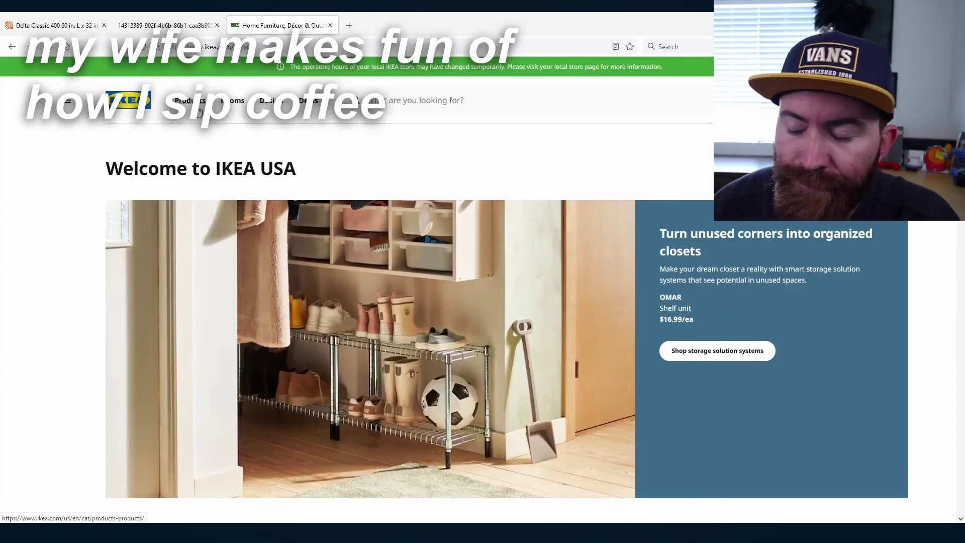
left_click(401, 99)
type("godmor")
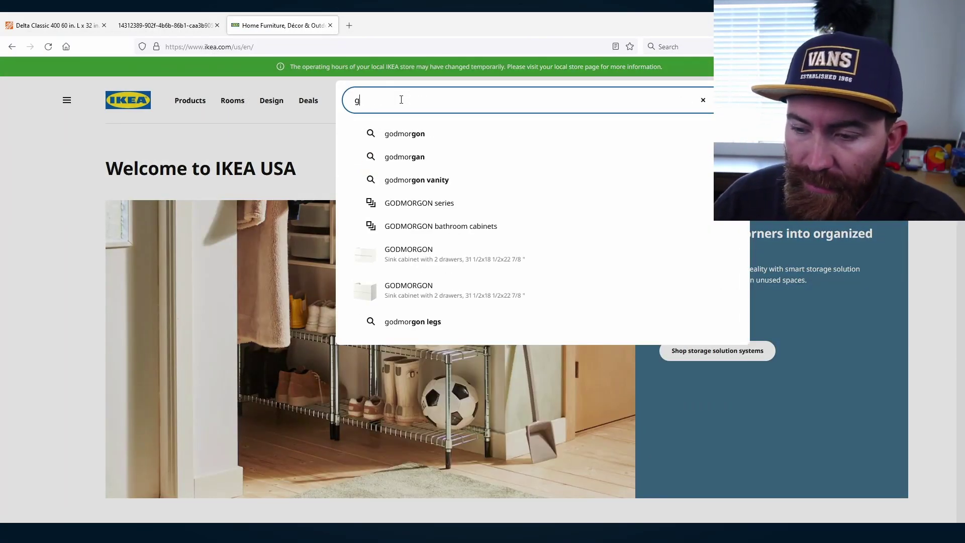
key("BackSpace")
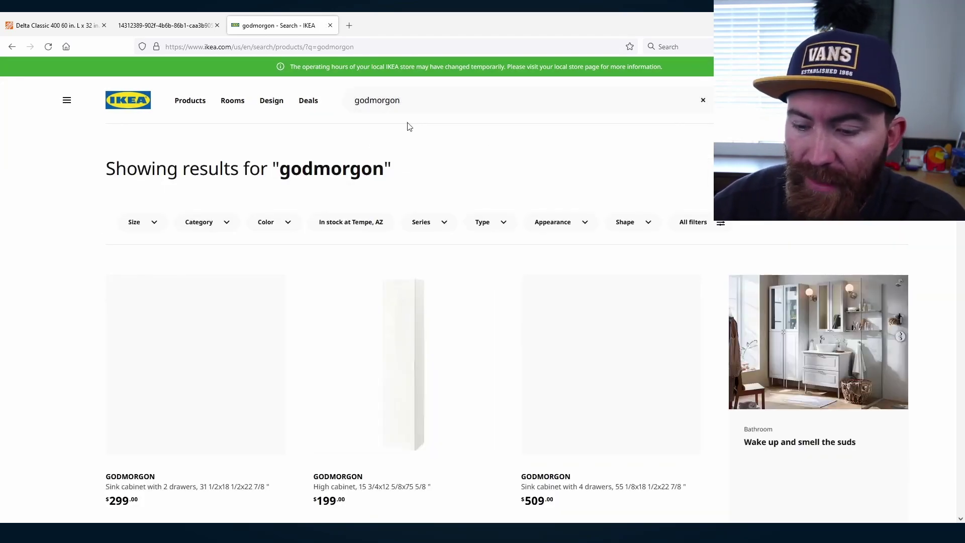
scroll(88, 215, "down", 5)
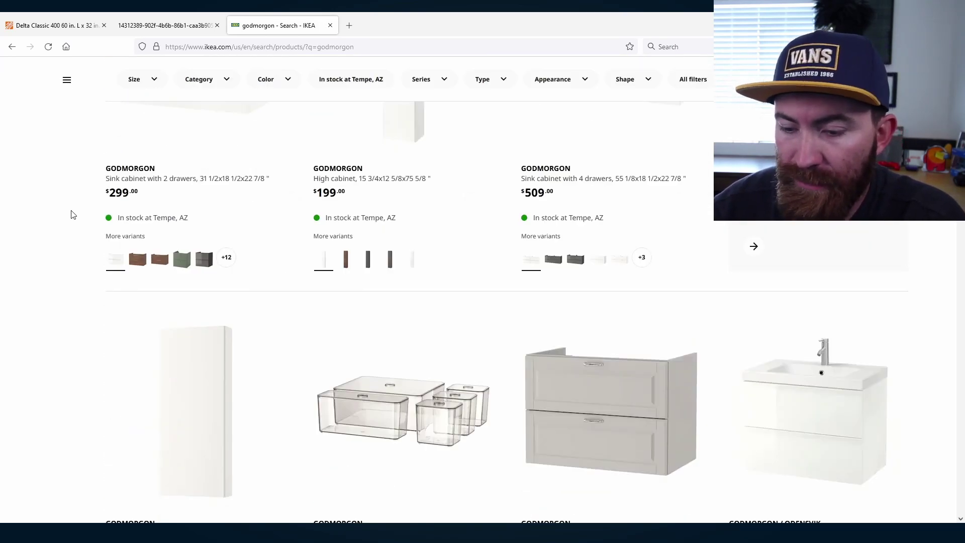
scroll(70, 214, "down", 4)
scroll(56, 207, "down", 10)
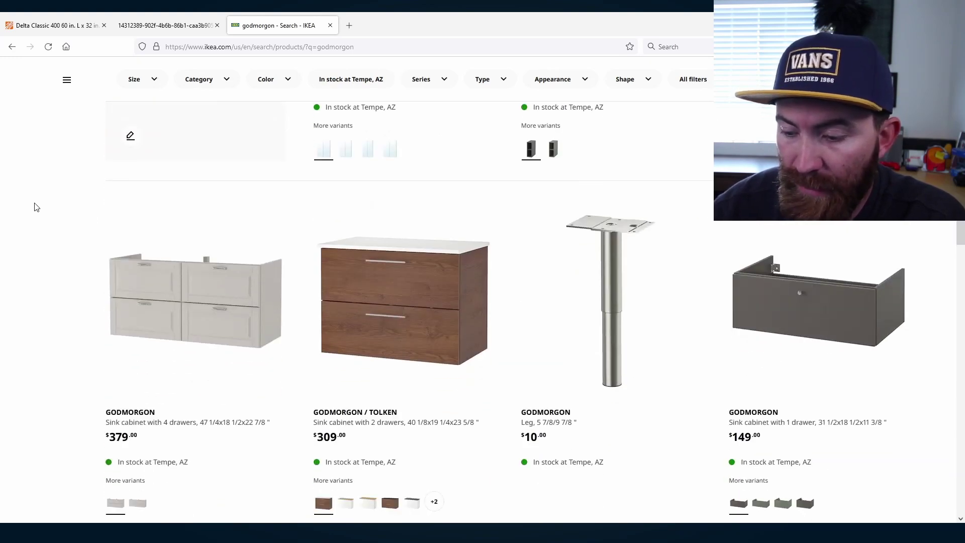
scroll(82, 318, "up", 18)
Step: Go to IKEA's Bathroom room category and browse the bathroom furniture sets
left_click(191, 102)
left_click(250, 119)
left_click(229, 104)
left_click(103, 334)
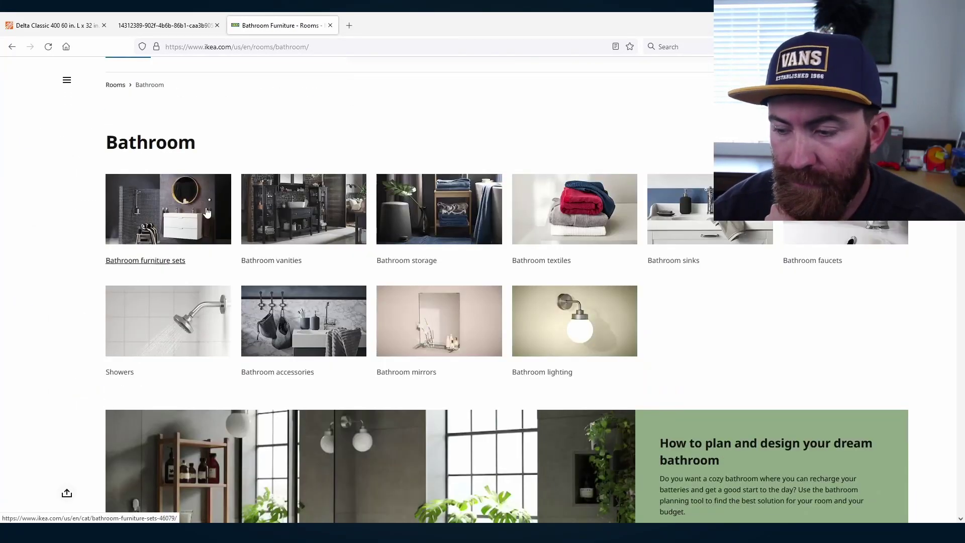
left_click(122, 224)
scroll(75, 236, "down", 2)
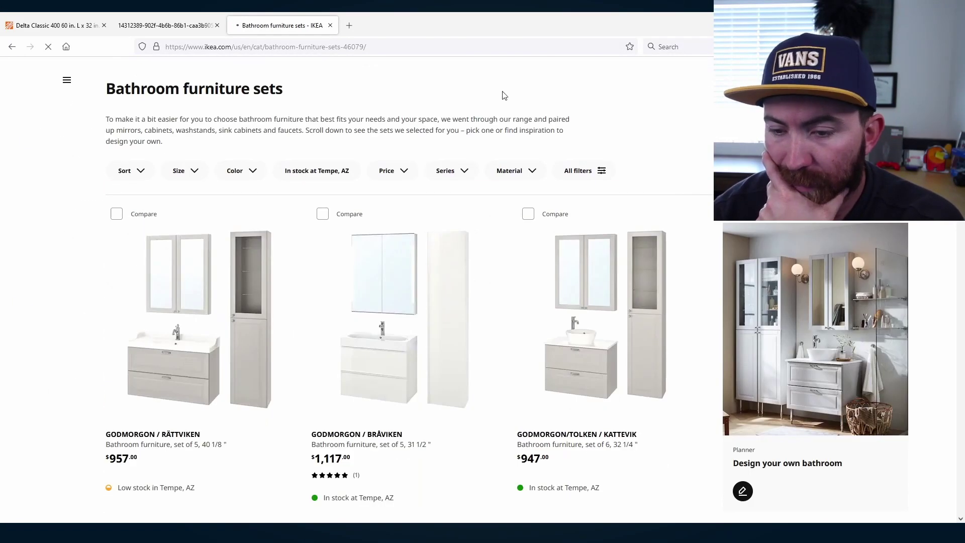
Step: Return to the Bathroom category and open the bathroom vanities with their sink cabinet listings
key("alt+Left")
left_click(302, 206)
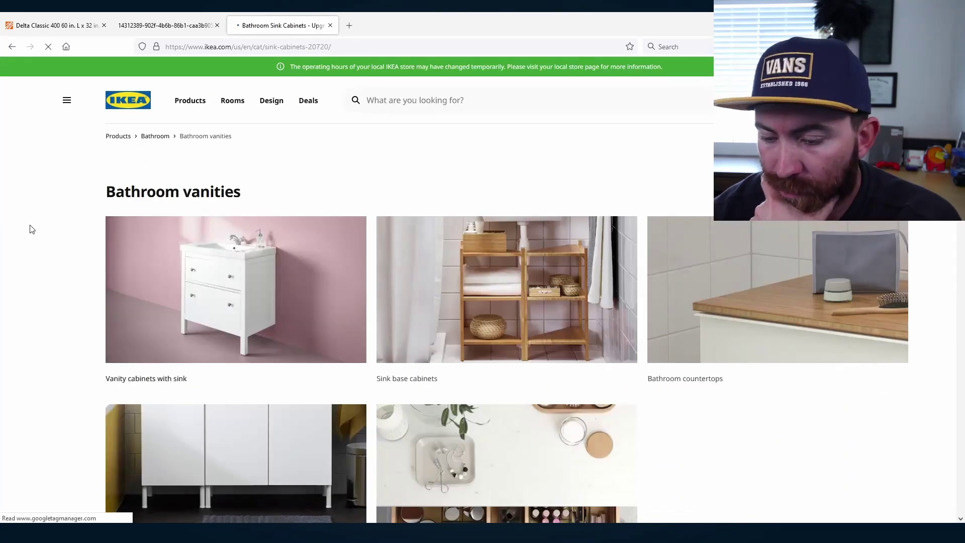
left_click(135, 252)
scroll(29, 216, "down", 5)
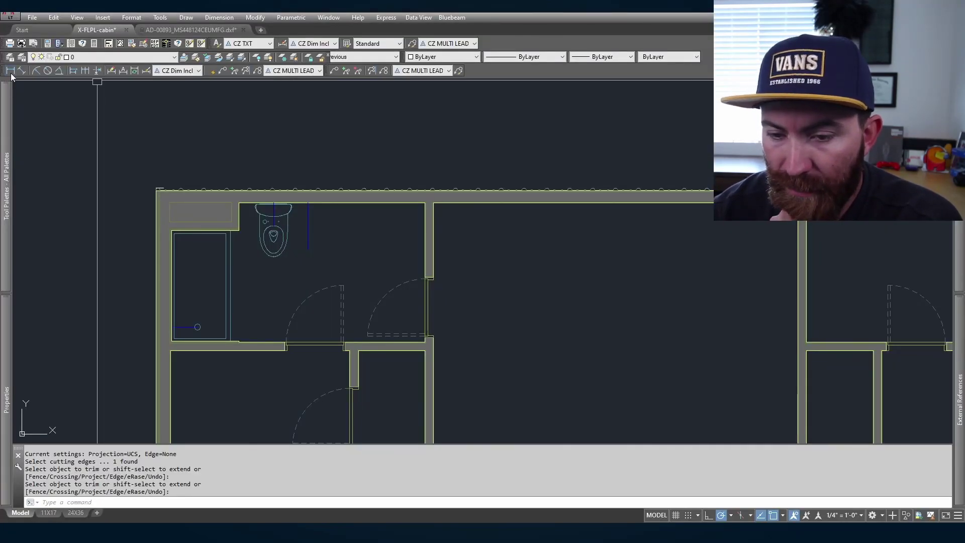
Step: Switch back to AutoCAD and dimension the clear width from the toilet's guide line to the bathroom's right wall, above the plan
left_click(10, 71)
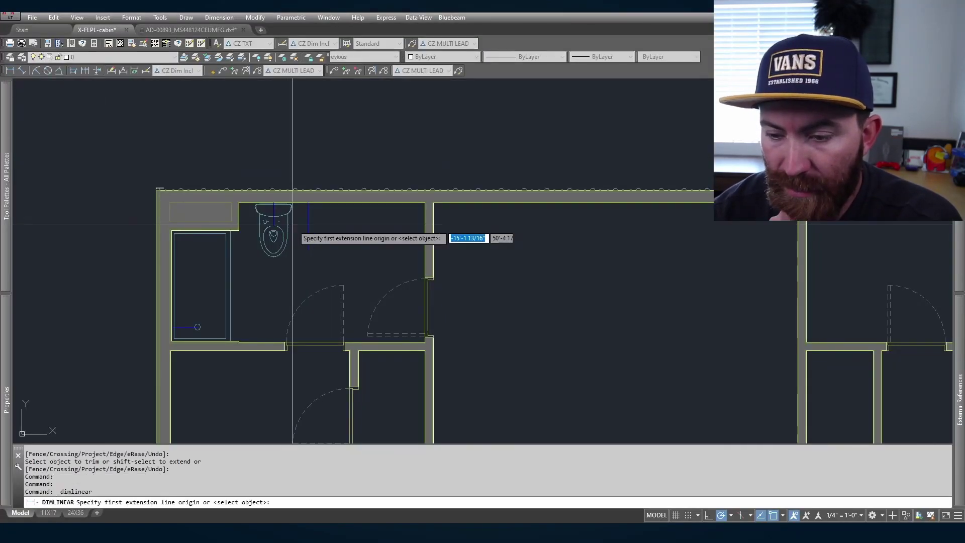
left_click(308, 203)
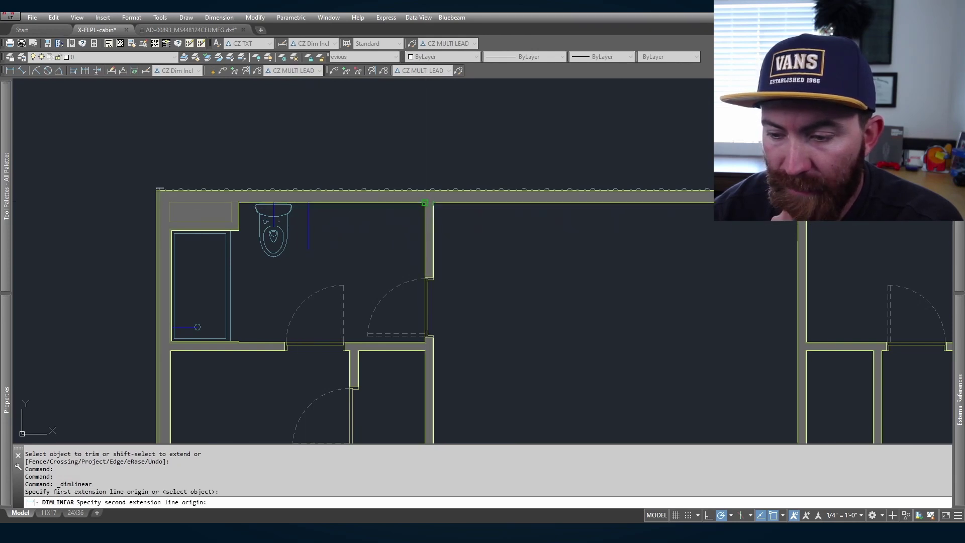
left_click(428, 202)
left_click(425, 135)
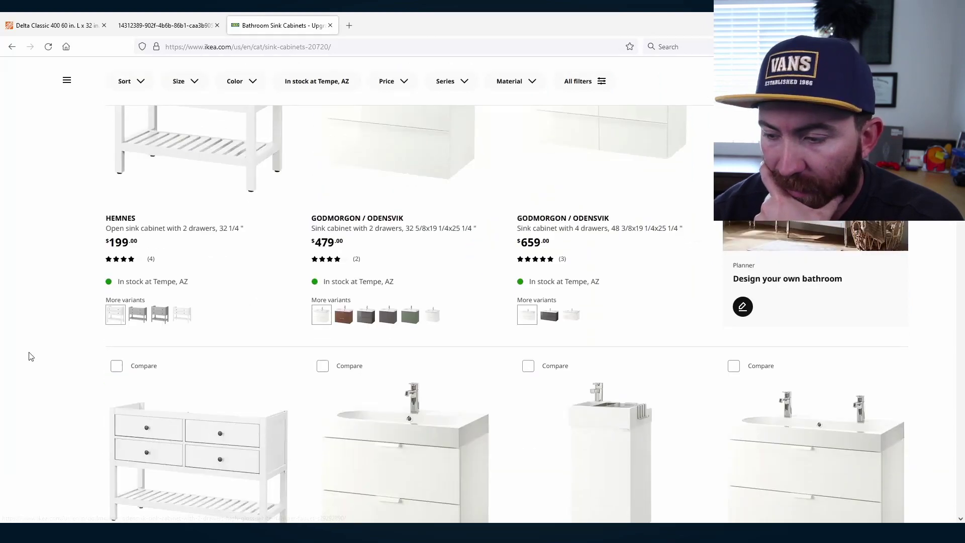
Step: Switch to the browser and filter IKEA's sink cabinets to a width of 30 - 39 inches
scroll(2, 364, "down", 6)
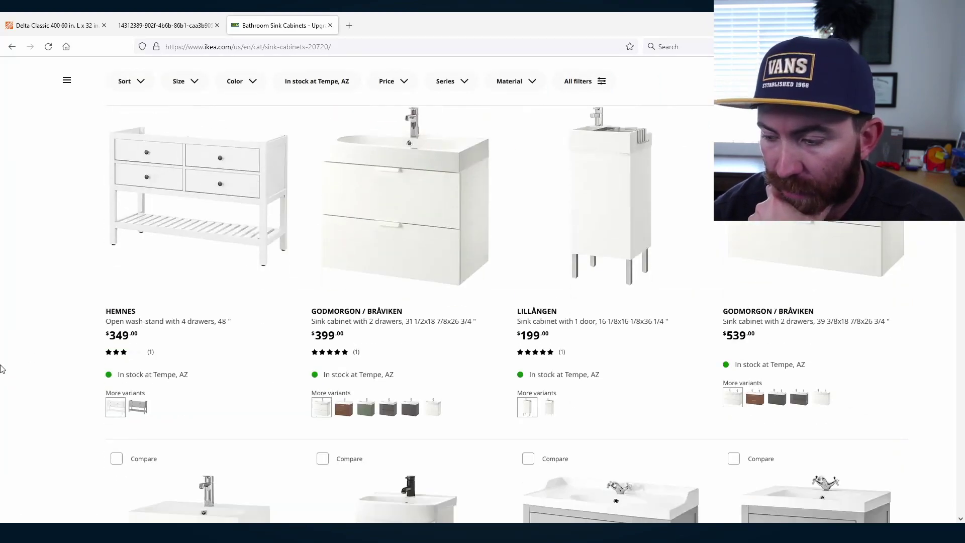
scroll(1, 369, "up", 3)
scroll(1, 370, "down", 5)
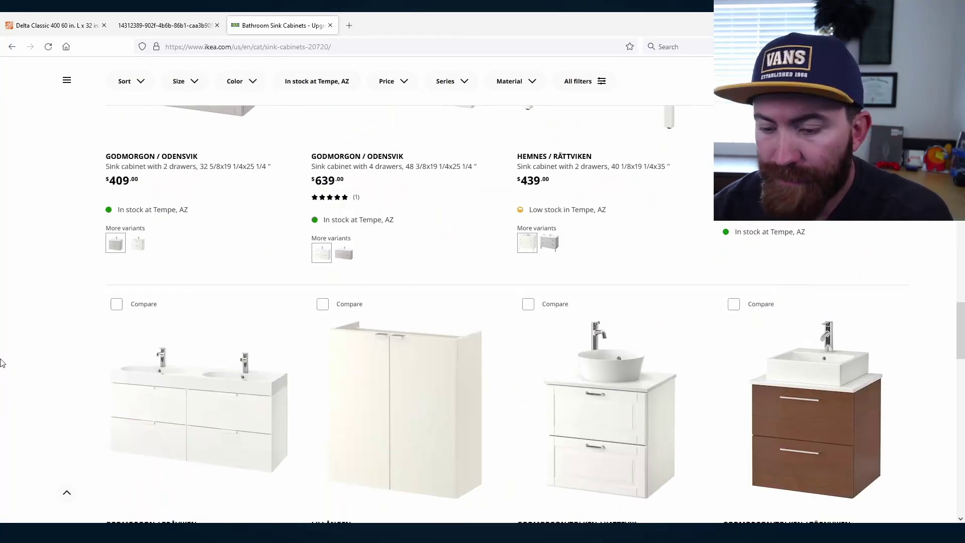
scroll(100, 252, "up", 15)
left_click(195, 159)
left_click(288, 215)
left_click(286, 308)
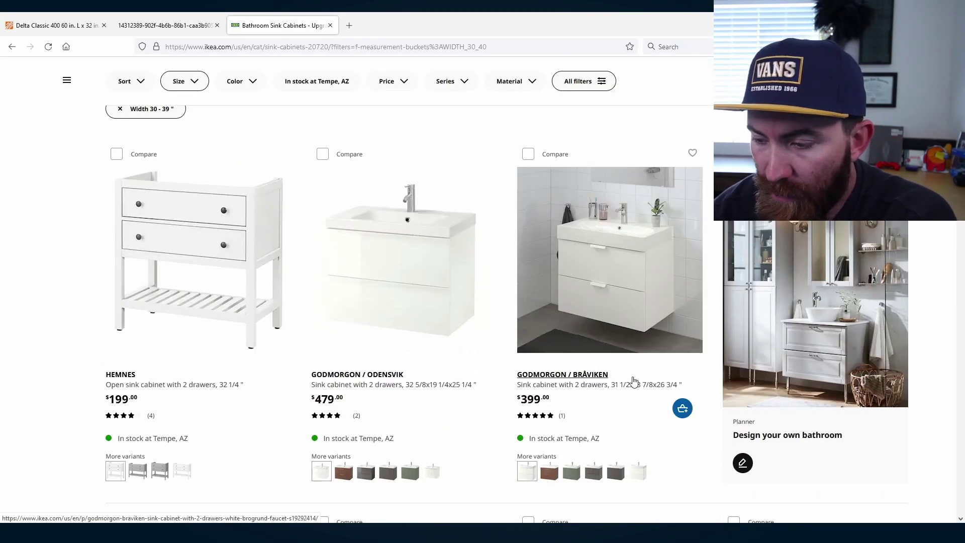
Step: Browse the filtered sink cabinets and open the light gray GODMORGON / RÄTTVIKEN 2-drawer cabinet in a new tab
scroll(1, 349, "down", 5)
scroll(1, 350, "down", 8)
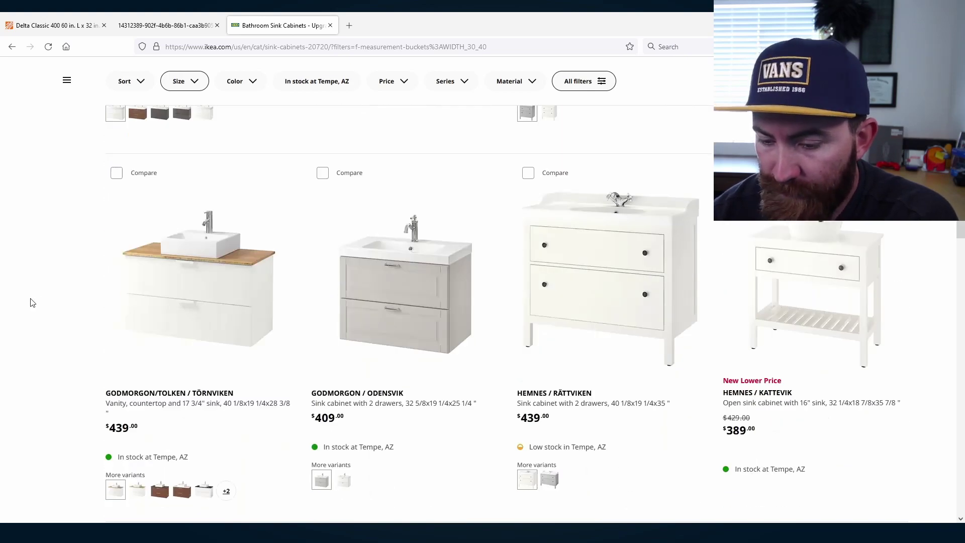
scroll(15, 300, "down", 15)
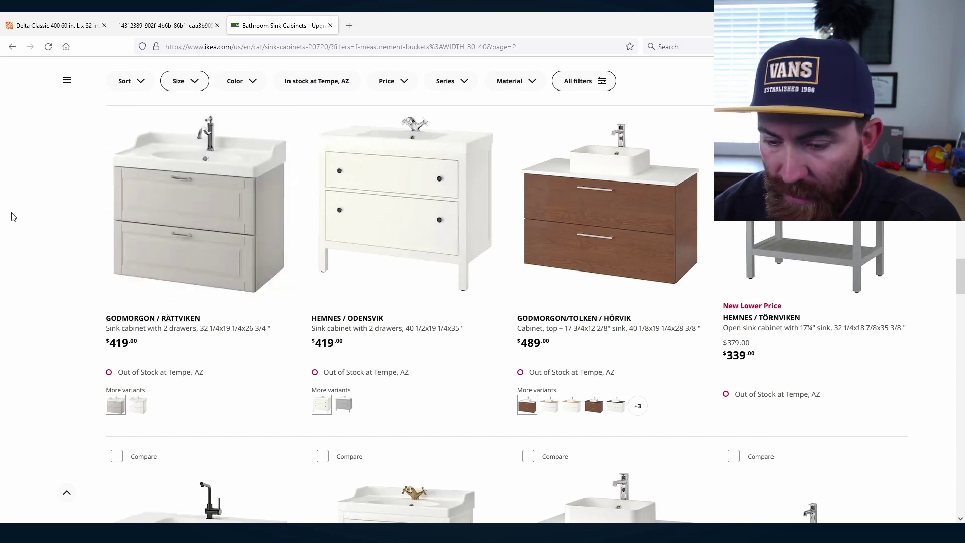
scroll(14, 217, "down", 3)
scroll(13, 218, "up", 4)
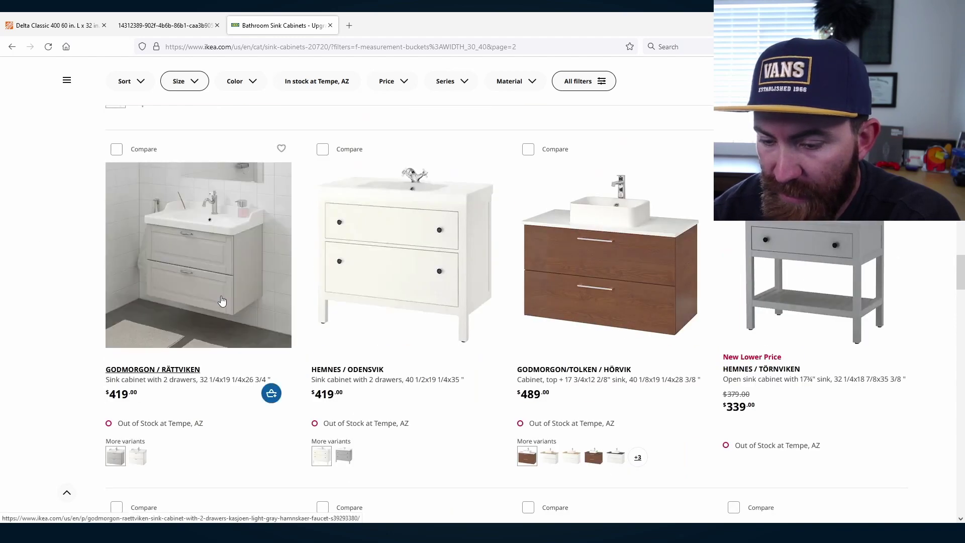
right_click(221, 297)
left_click(242, 306)
left_click(420, 25)
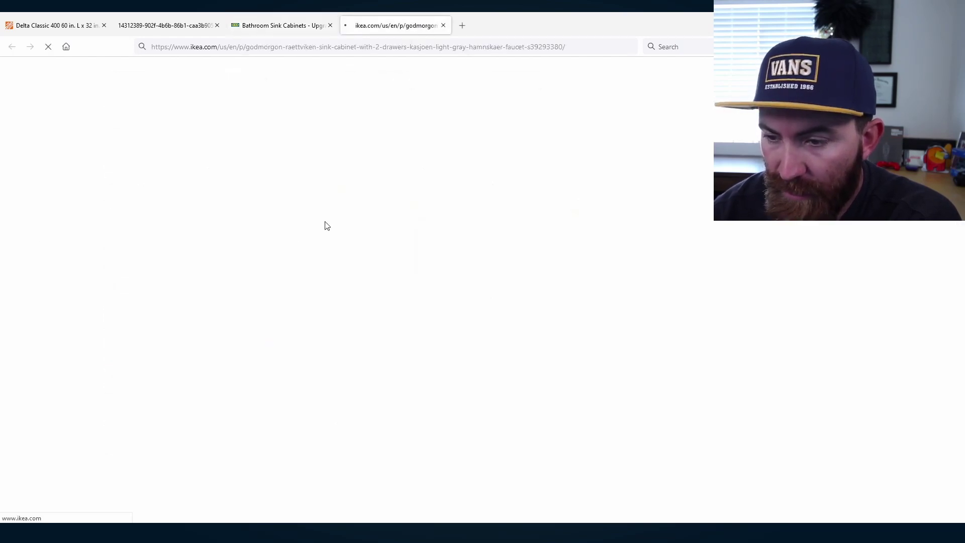
scroll(642, 221, "down", 20)
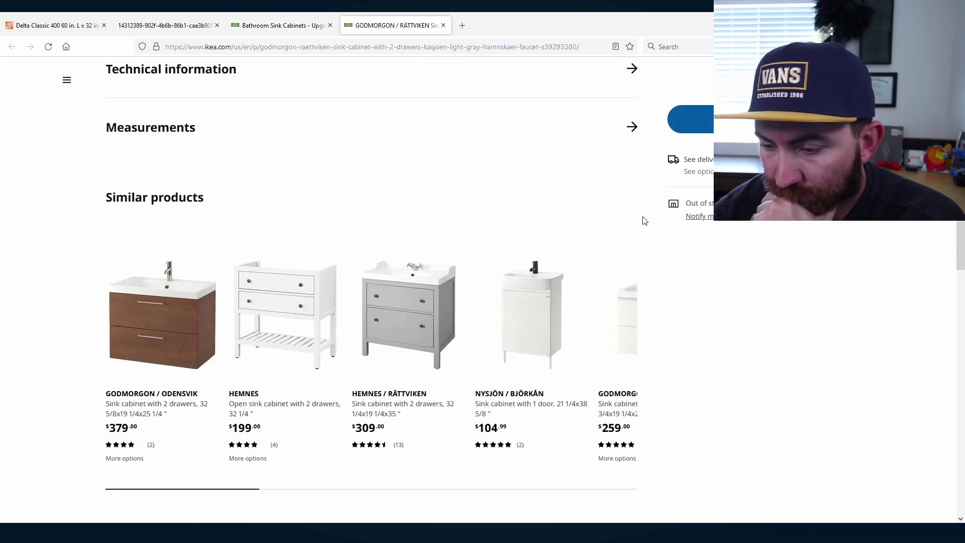
Step: Search the IKEA site for godmorgon rättviken and look through the matching products
scroll(642, 221, "up", 20)
left_click(455, 99)
type("godmorgon rätt")
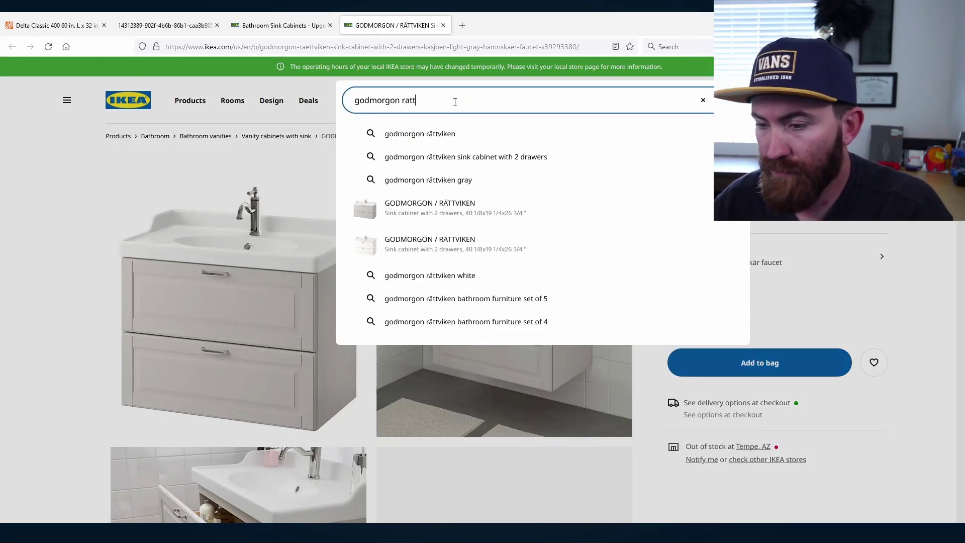
left_click(446, 132)
scroll(219, 246, "down", 3)
scroll(39, 243, "down", 3)
scroll(39, 244, "up", 6)
Step: Shorten the IKEA search term, rerun the search, and browse the GODMORGON results
left_click(442, 99)
key("BackSpace")
key("BackSpace")
key("BackSpace")
key("BackSpace")
key("BackSpace")
key("BackSpace")
key("BackSpace")
key("BackSpace")
key("BackSpace")
key("BackSpace")
key("Return")
scroll(59, 254, "down", 7)
scroll(56, 253, "down", 12)
scroll(55, 254, "up", 14)
scroll(56, 253, "up", 4)
Step: Open the brown stained ash effect GODMORGON 2-drawer sink cabinet and choose the 39 3/8x18 1/2x22 7/8" size
left_click(196, 306)
scroll(786, 232, "down", 2)
left_click(873, 355)
left_click(853, 274)
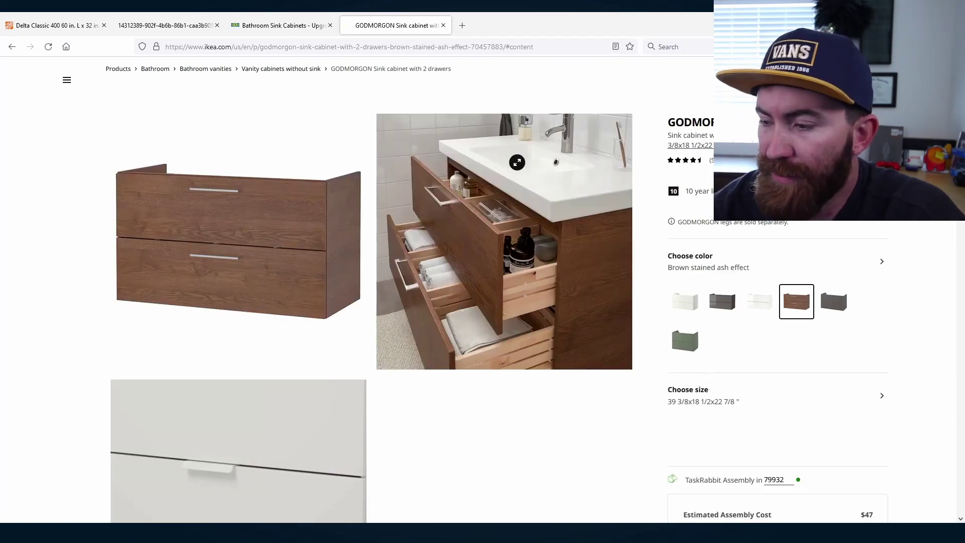
Step: Open the measurements of the GODMORGON sink cabinet
scroll(778, 269, "up", 2)
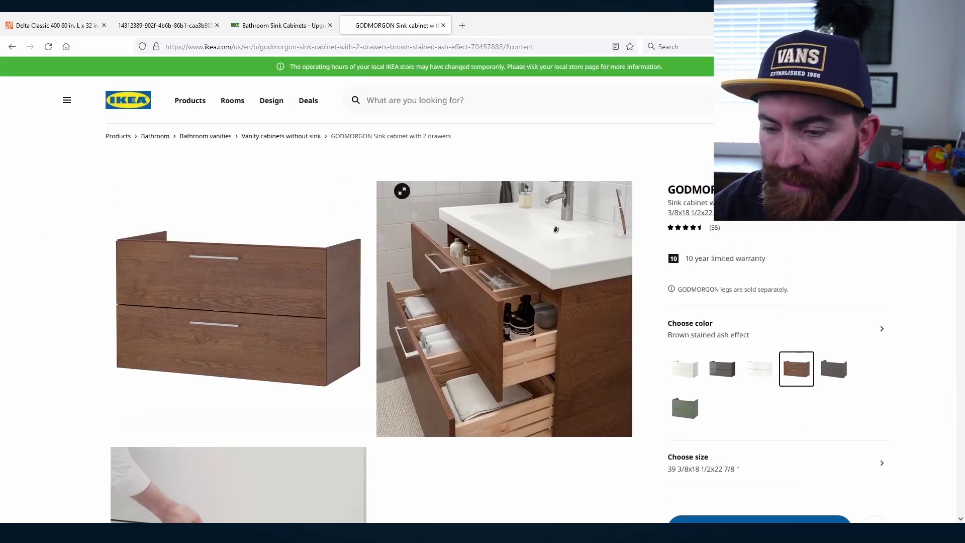
scroll(50, 251, "down", 10)
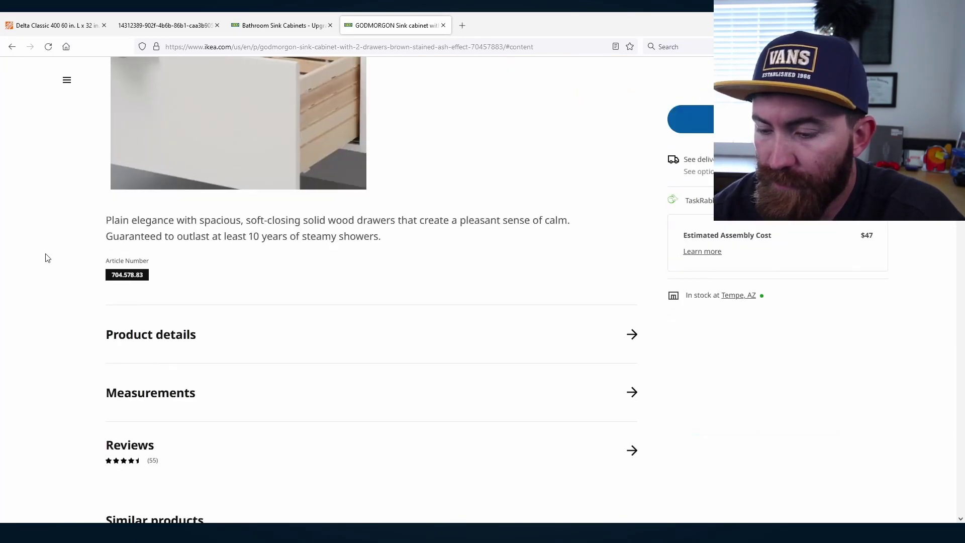
left_click(150, 395)
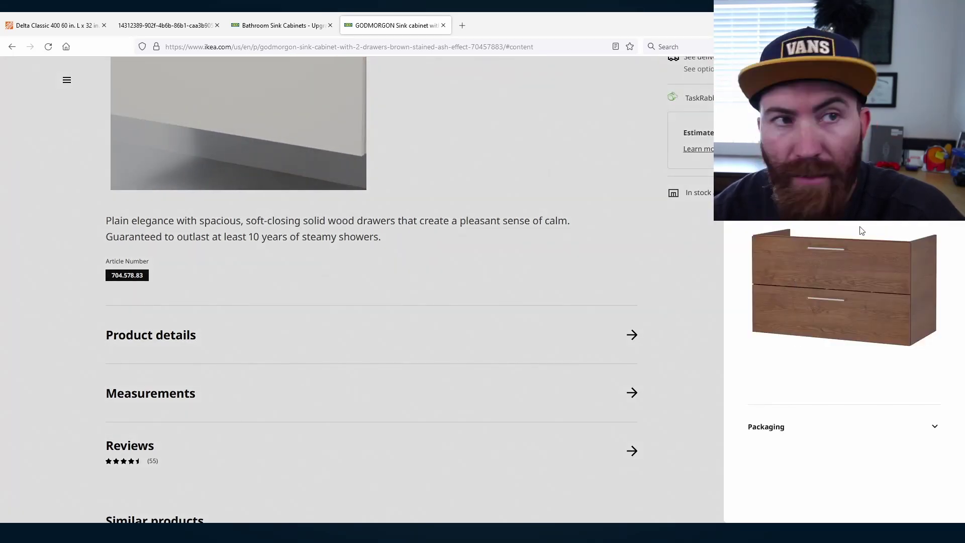
Step: Switch to AutoCAD and start a polyline left of the cabin plan with a horizontal 39-3/8" segment for the vanity width
mouse_move(357, 533)
left_click(302, 490)
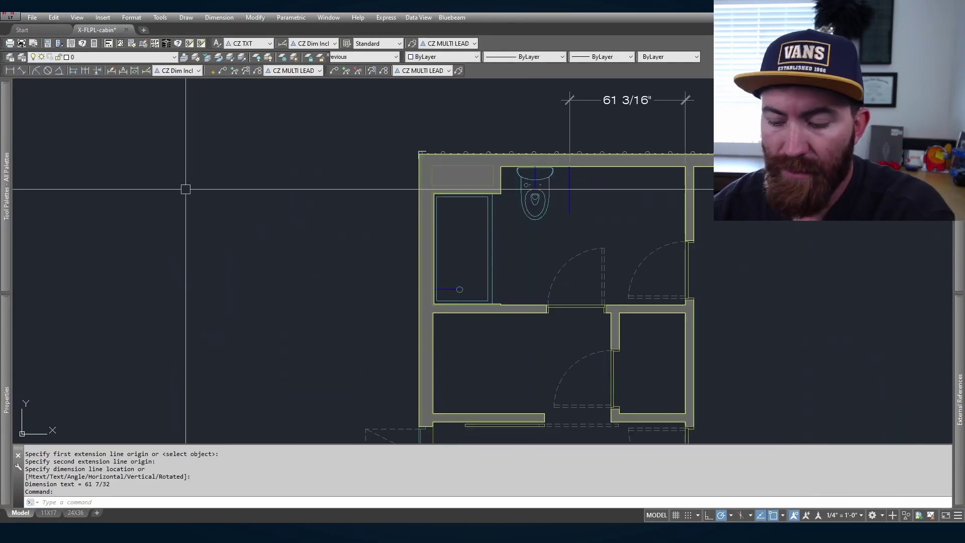
type("pl")
key("Return")
left_click(152, 185)
type("39-")
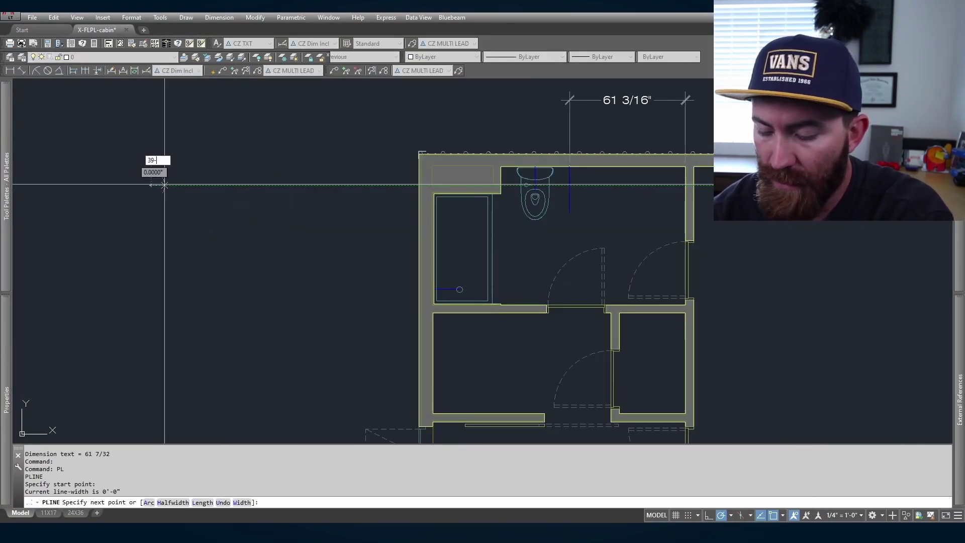
type("3/8")
key("Return")
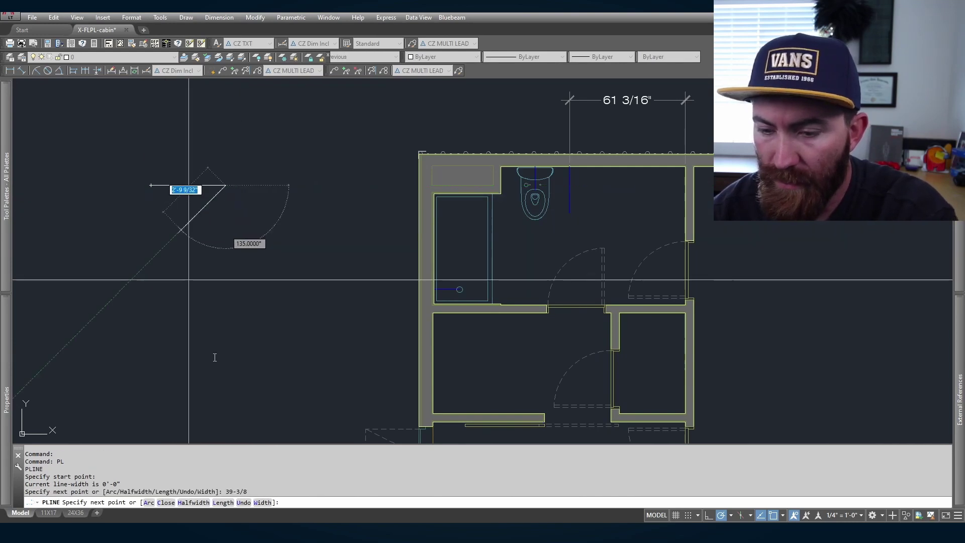
Step: Check the cabinet depth on the IKEA page, then complete the polyline as a closed rectangle 18.5" deep
left_click(260, 532)
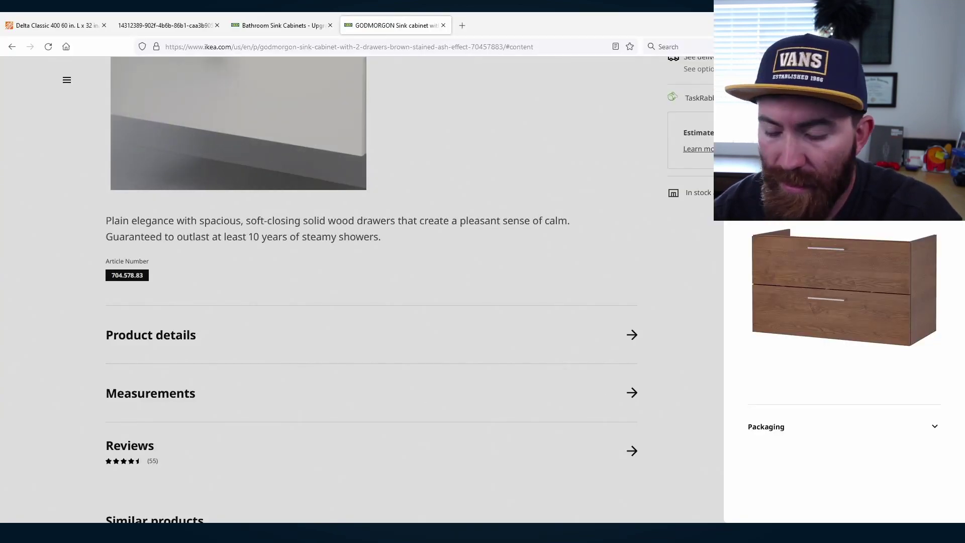
left_click(260, 532)
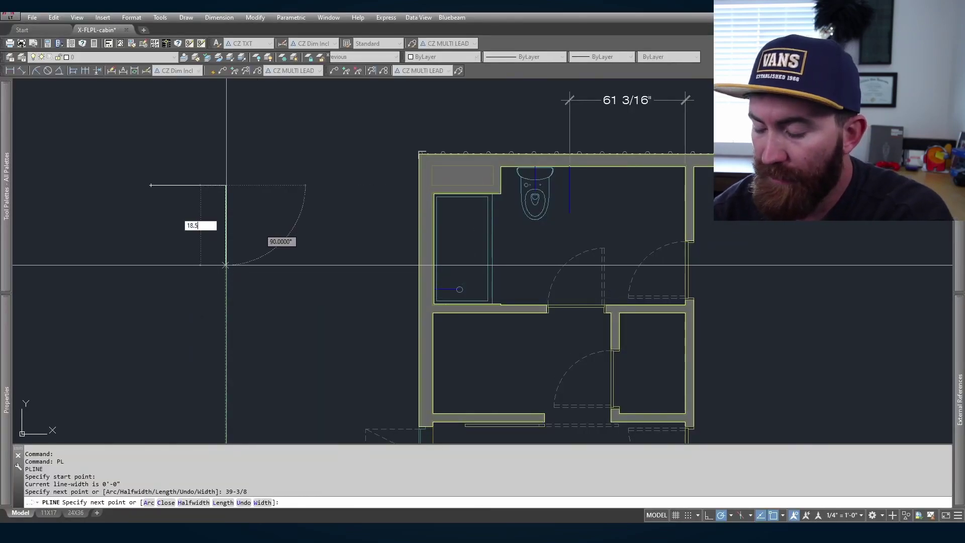
type("18.5")
key("Return")
left_click(154, 219)
type("c")
key("Return")
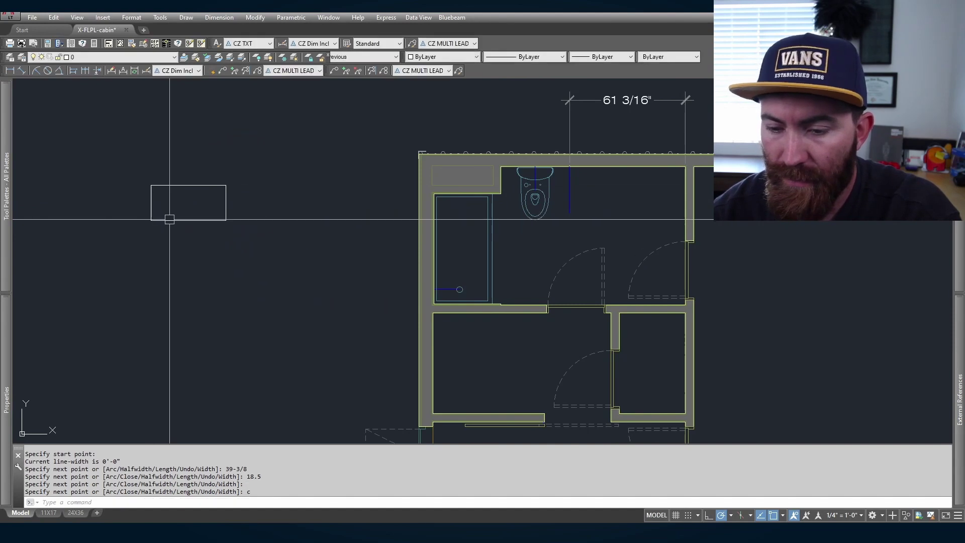
Step: Draw a three-sided polyline from 4" below the rectangle's top-left corner around its bottom corners, ending level with the start
key("Return")
scroll(170, 219, "up", 2)
scroll(153, 152, "up", 4)
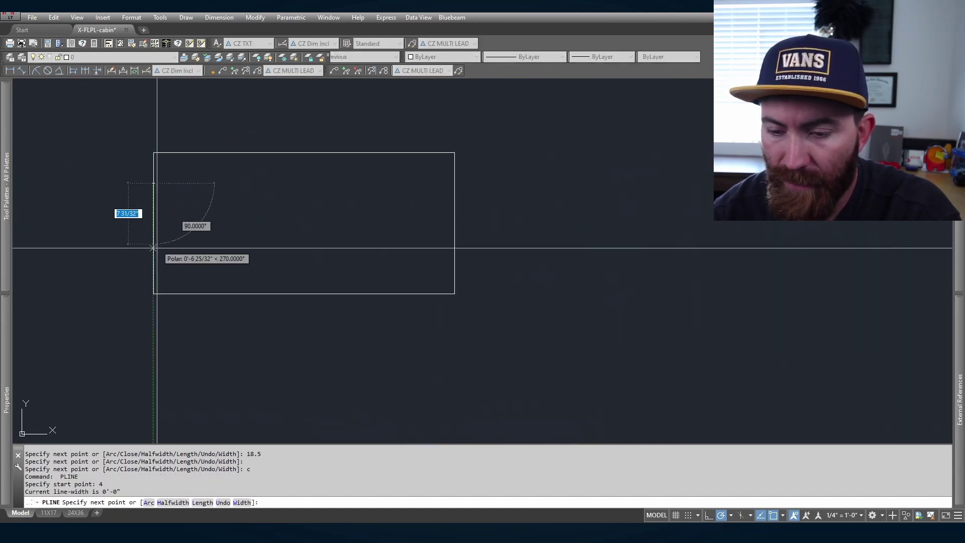
type("4")
key("Return")
left_click(455, 294)
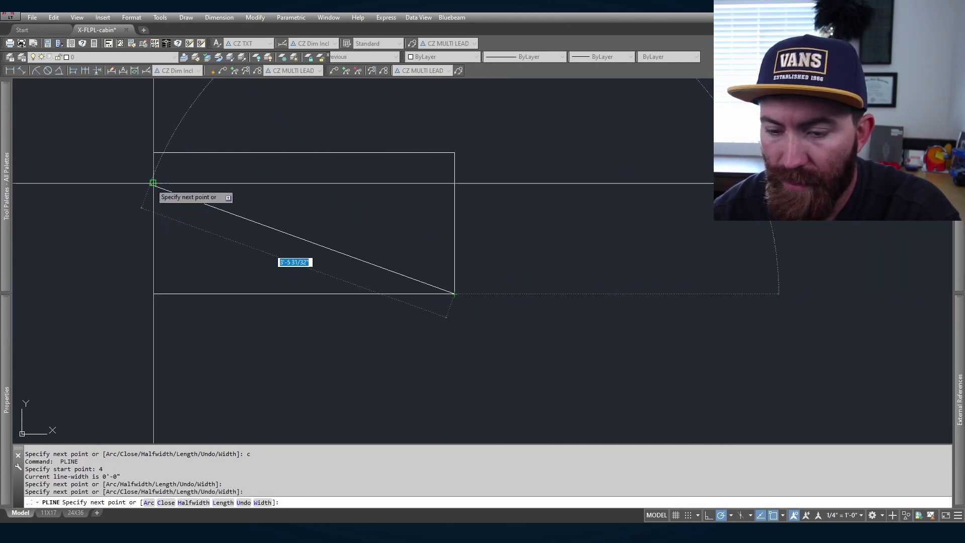
left_click(455, 183)
key("Return")
Step: Move the three-sided polyline straight down so its open end meets the rectangle's bottom edge
left_click(455, 203)
type("m")
key("Return")
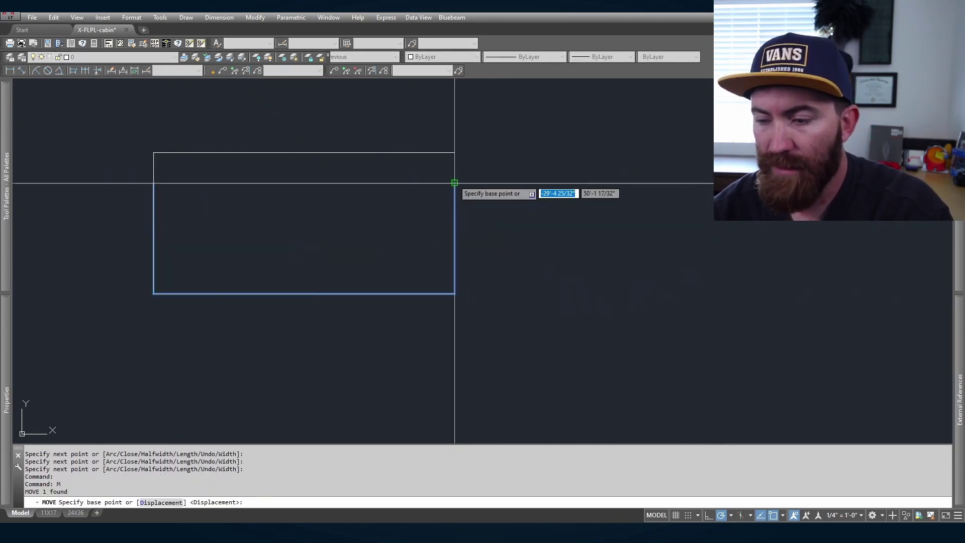
left_click(455, 183)
left_click(455, 317)
Step: Stretch both sides of the three-sided polyline inward by 1"
left_click(455, 349)
type("1")
key("Return")
left_click(154, 350)
type("1")
key("Return")
key("Escape")
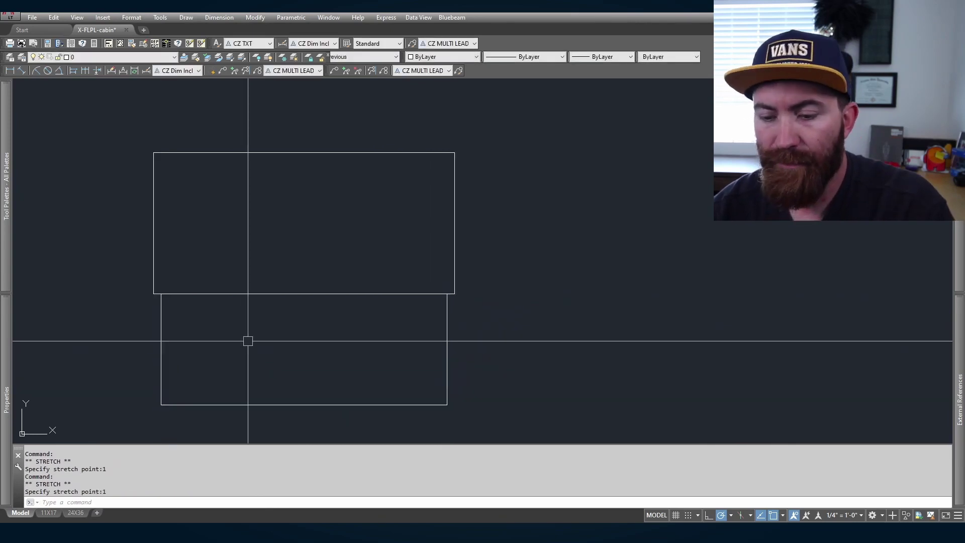
Step: Give the three-sided polyline and the vanity rectangle the properties of a dashed hidden-line layer
left_click(193, 322)
left_click(138, 342)
left_click(110, 57)
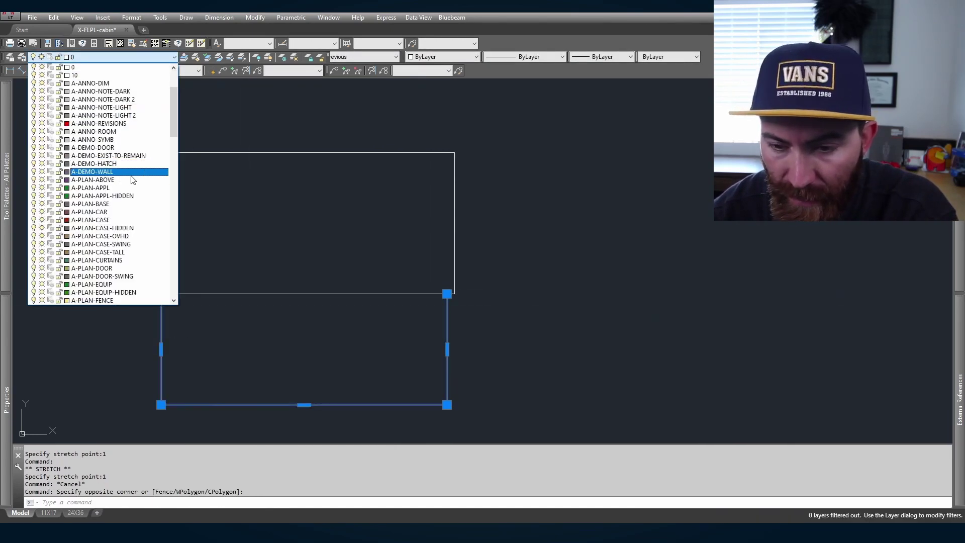
scroll(119, 146, "down", 5)
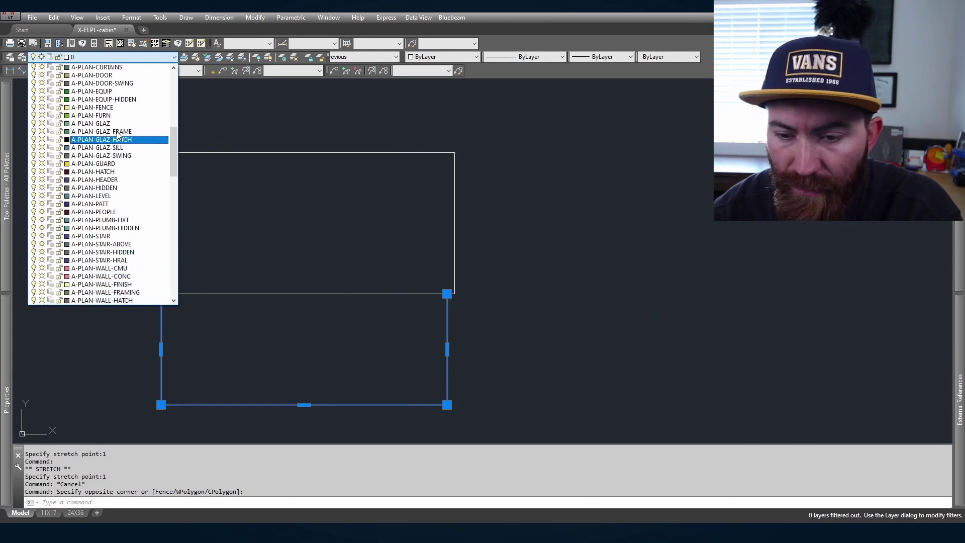
left_click(116, 132)
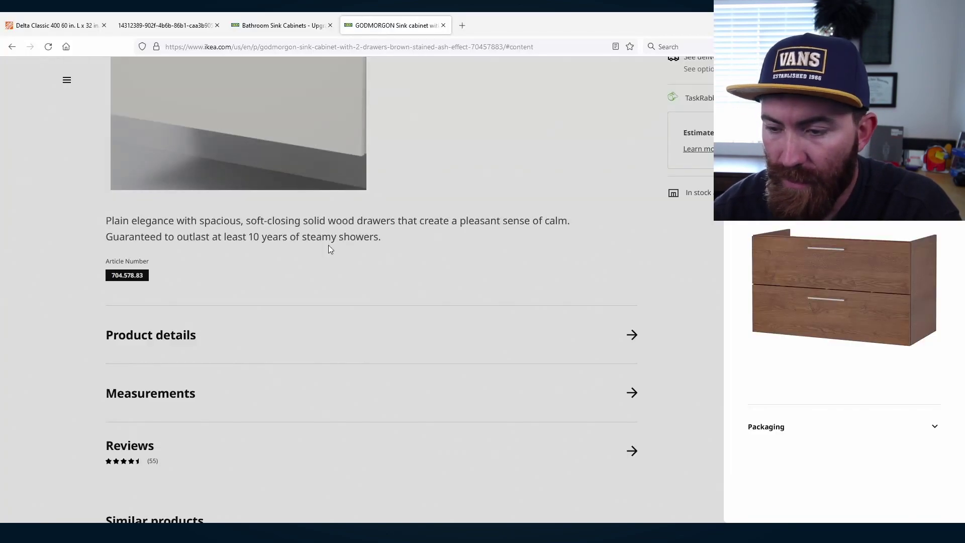
Step: Switch to the browser, search IKEA for rattv, open the white RÄTTVIKEN sink, and choose the 40 1/8" wide size
scroll(329, 248, "up", 10)
left_click(402, 110)
type("rattv")
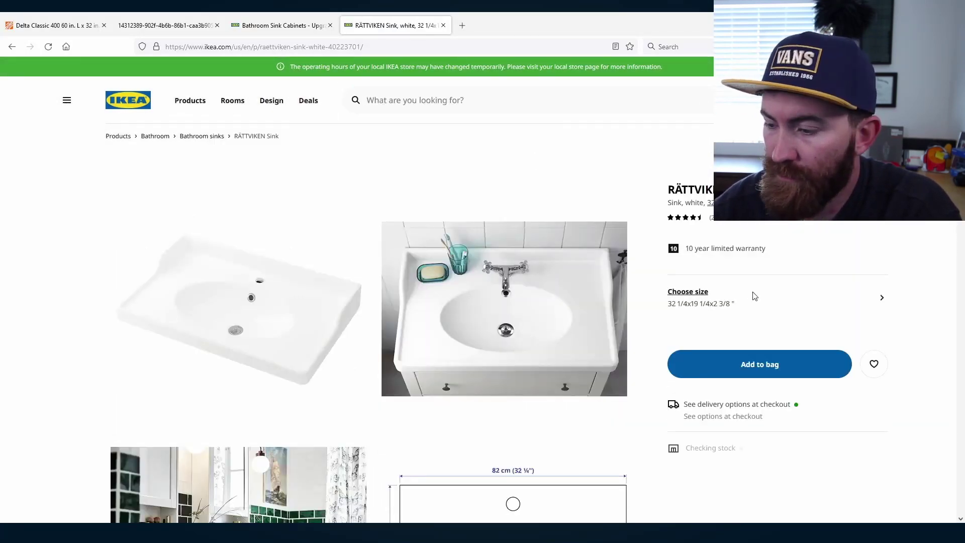
left_click(752, 295)
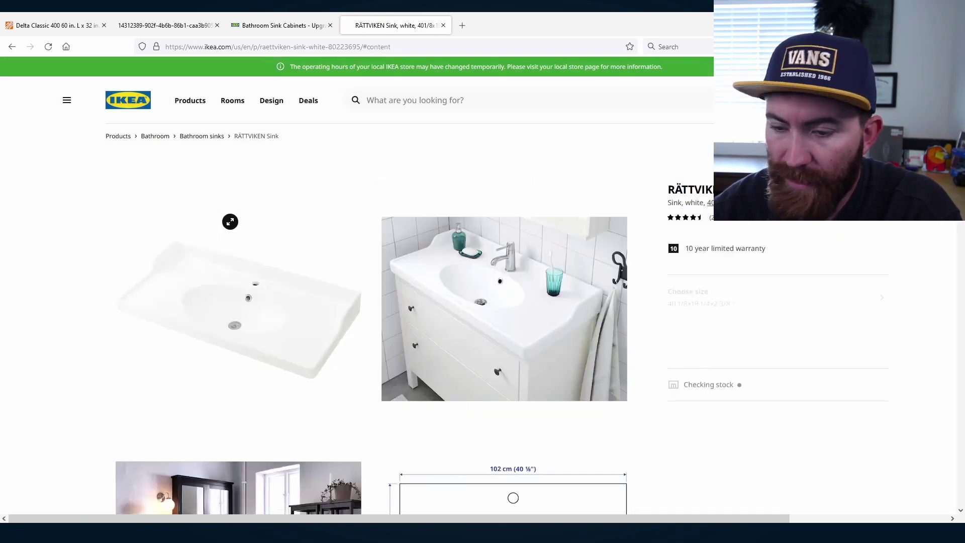
Step: Snip the top-view dimension drawing of the 40 1/8" RÄTTVIKEN sink from the product page
scroll(212, 244, "down", 3)
scroll(361, 439, "down", 1)
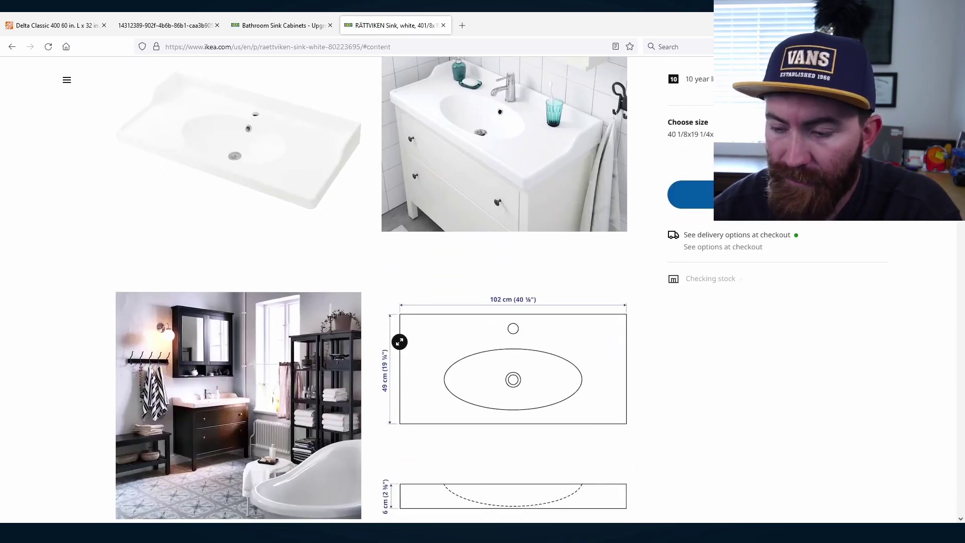
scroll(403, 347, "down", 1)
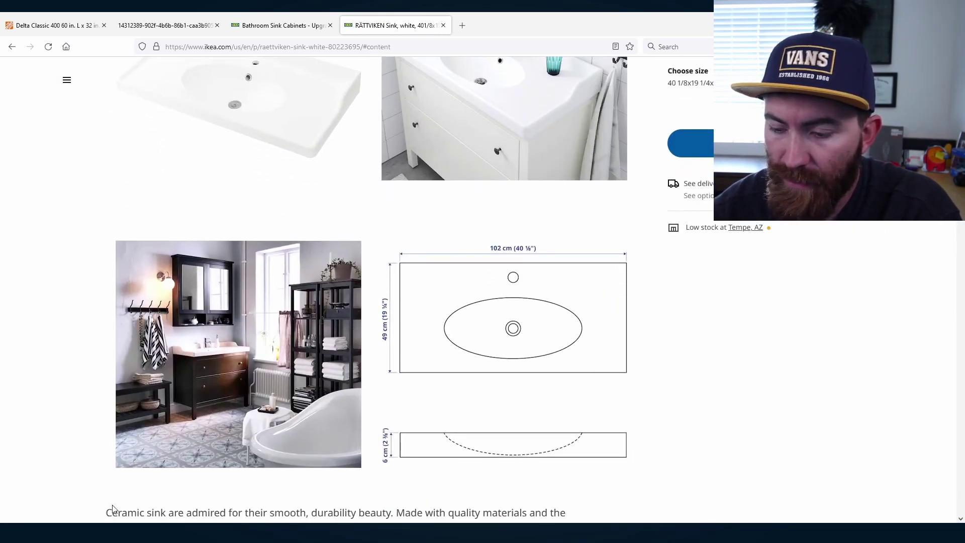
scroll(113, 509, "up", 2)
scroll(201, 402, "down", 3)
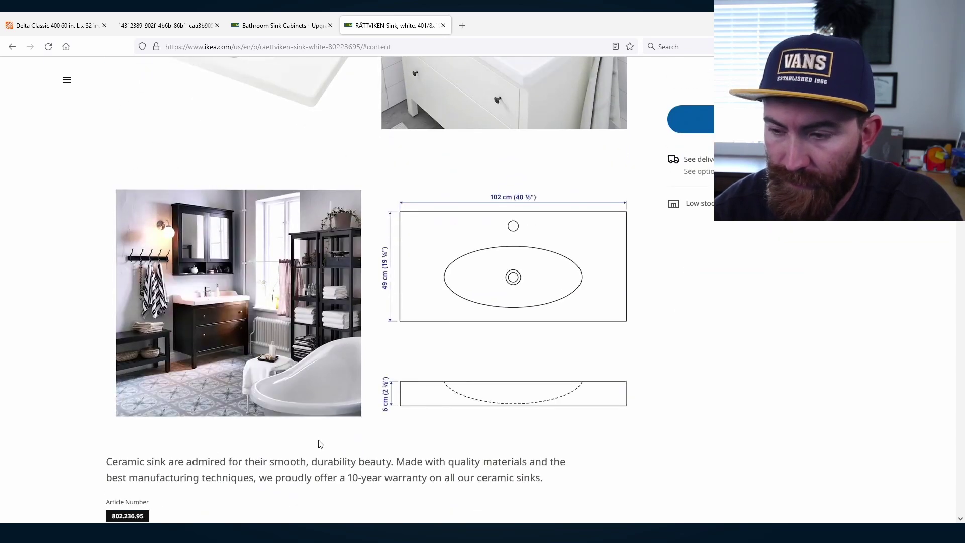
scroll(320, 443, "up", 5)
scroll(320, 443, "down", 4)
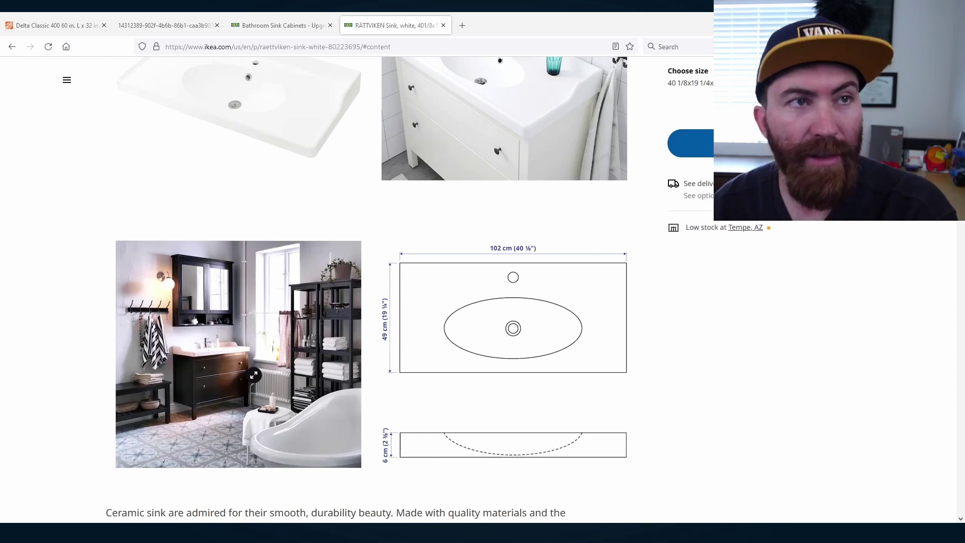
key("super+shift+s")
left_click_drag(381, 238, 632, 381)
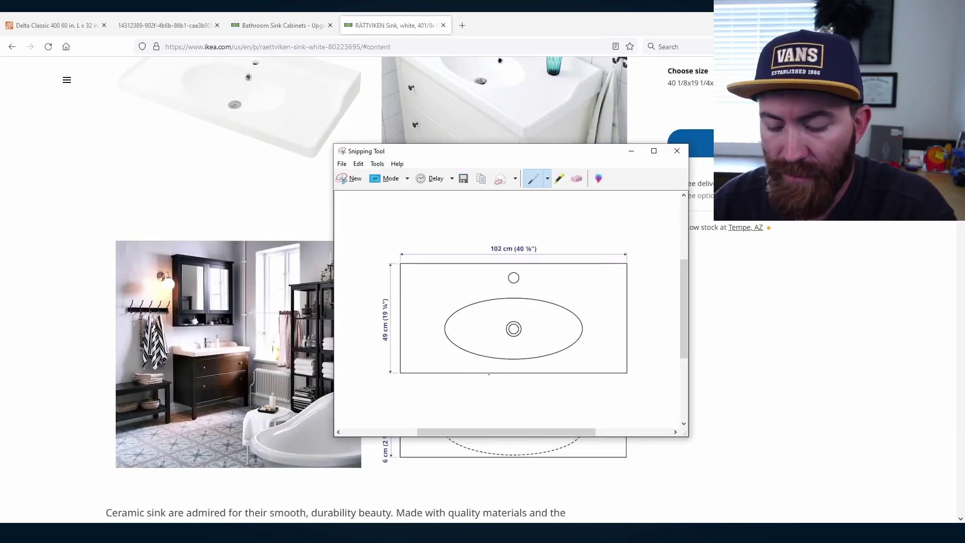
Step: Switch to AutoCAD and paste the snipped sink drawing into empty space above and left of the cabin plan
left_click(368, 533)
scroll(408, 279, "down", 10)
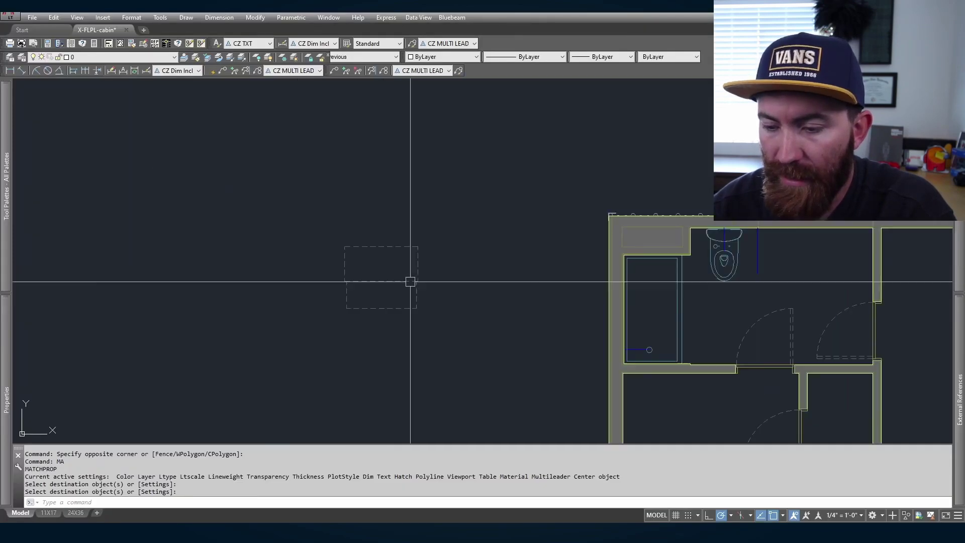
key("ctrl+v")
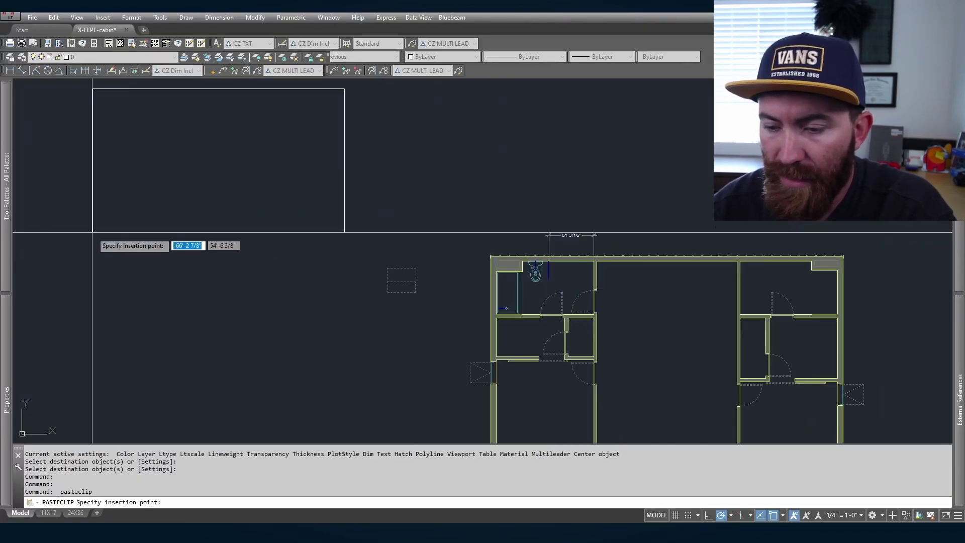
left_click(93, 232)
Step: Make A-PLAN-WALL-CONC the current layer
left_click(121, 57)
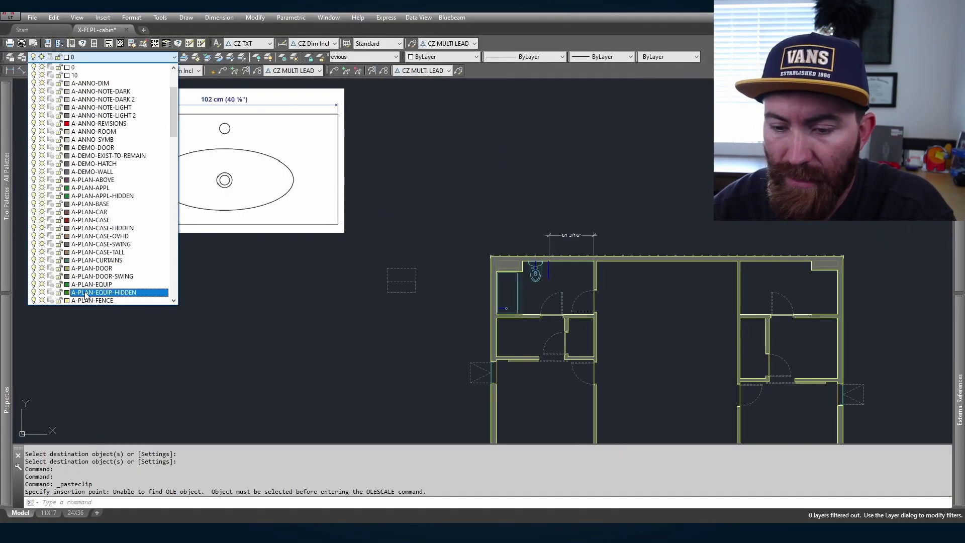
scroll(120, 241, "down", 10)
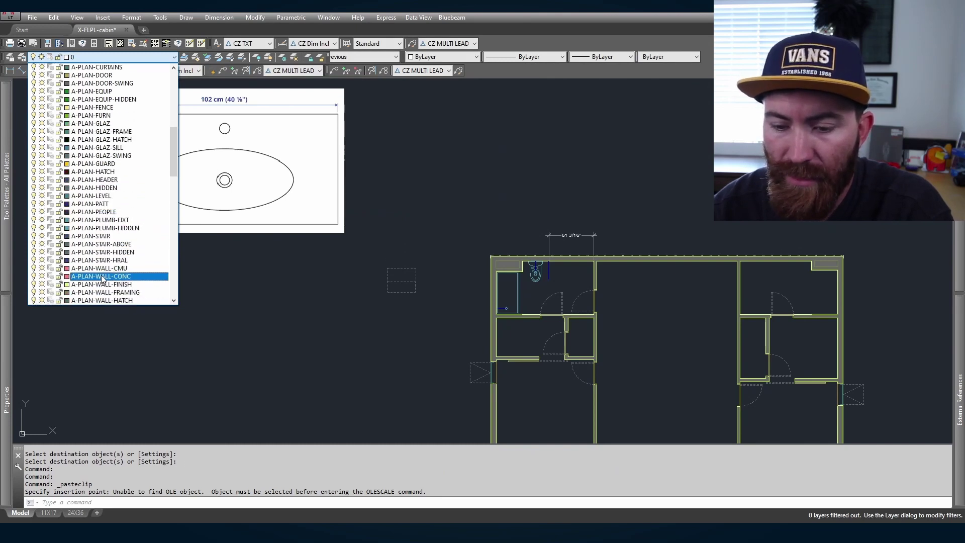
left_click(103, 276)
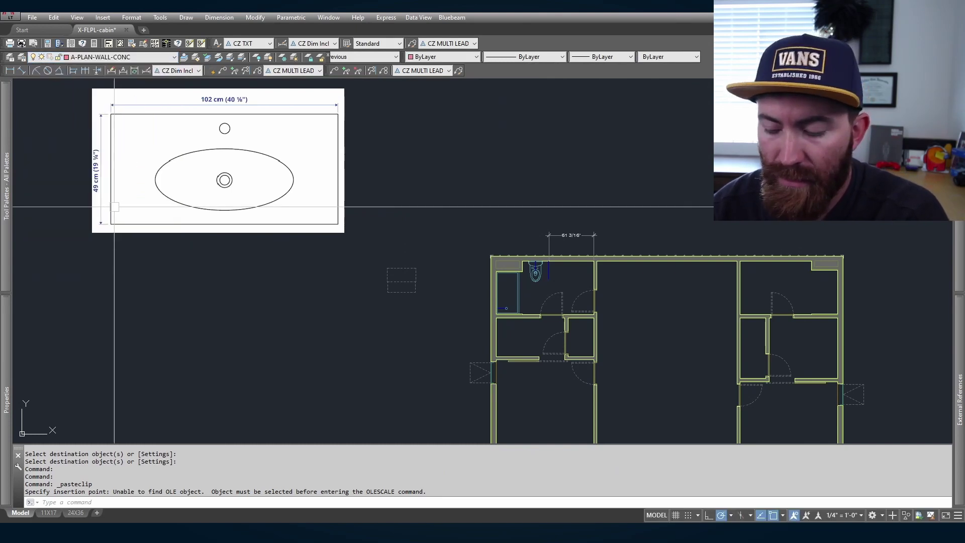
Step: Trace the back edge of the sink in the pasted image with a polyline from corner to corner
type("PL")
key("Return")
scroll(111, 156, "up", 8)
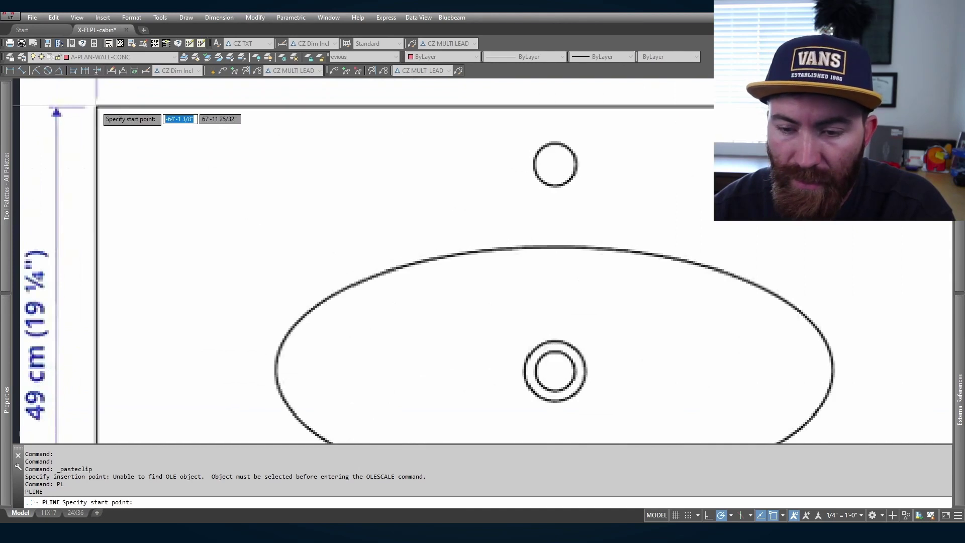
left_click(97, 107)
scroll(97, 106, "down", 6)
scroll(347, 168, "up", 6)
left_click(347, 170)
scroll(347, 170, "down", 10)
key("space")
key("space")
Step: Draw a horizontal 40.125" polyline directly above the corner of the pasted sink image as a scale reference
left_click(281, 145)
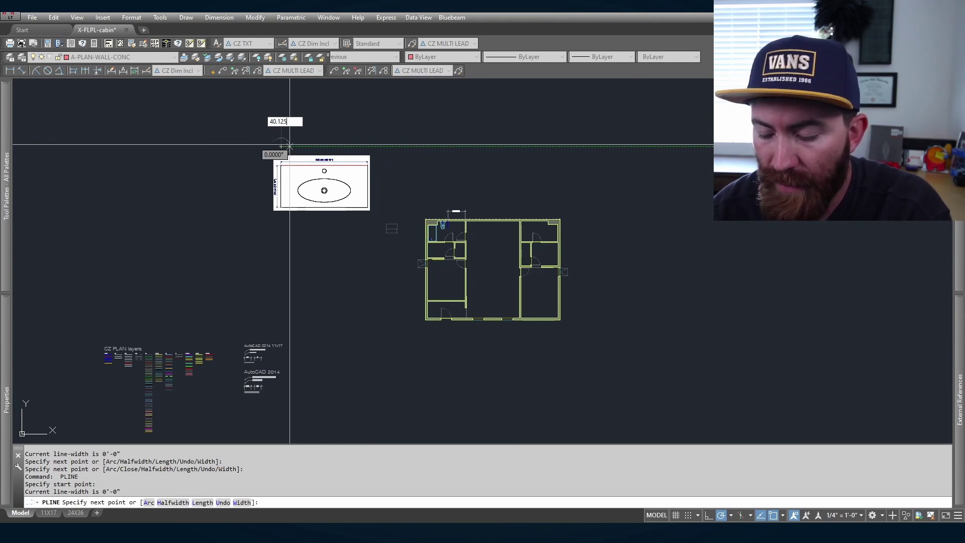
key("Return")
Step: Align the sink image and its traced edge to the 40.125" reference line, scaling them based on the alignment points
key("Return")
scroll(289, 146, "up", 4)
left_click(291, 152)
left_click(257, 210)
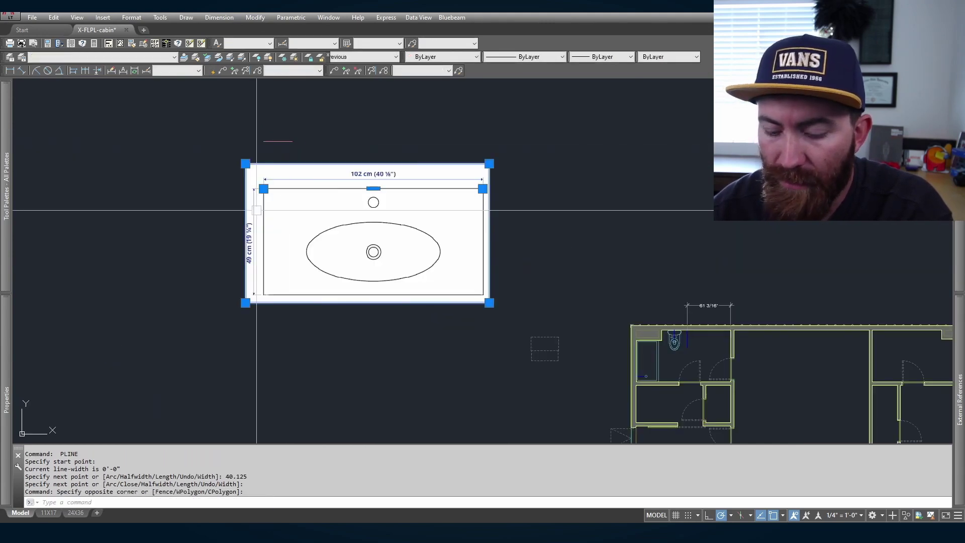
type("al")
key("Return")
left_click(263, 188)
left_click(263, 142)
left_click(482, 189)
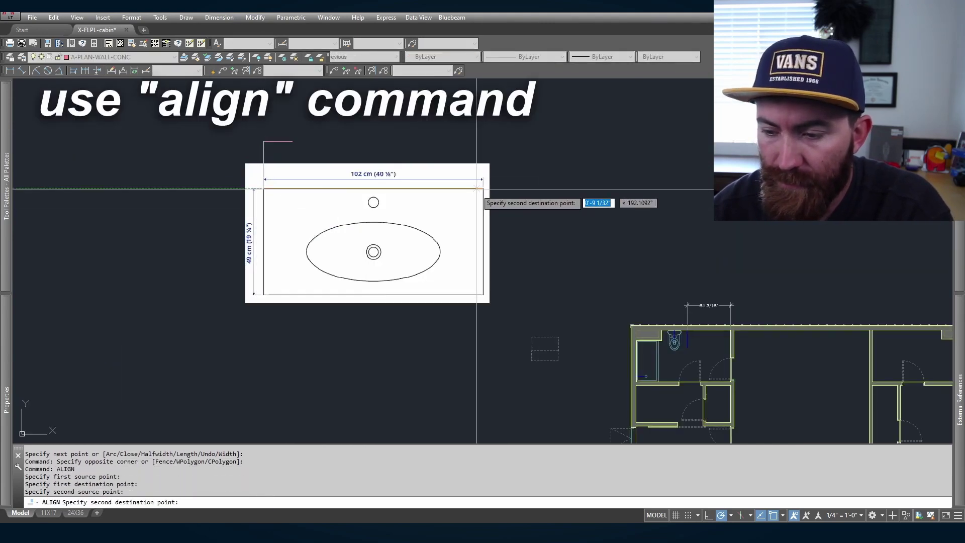
left_click(293, 141)
Step: Trace the oval basin in the image with an ellipse centered on the drain
key("Return")
type("y")
key("Return")
scroll(287, 145, "up", 8)
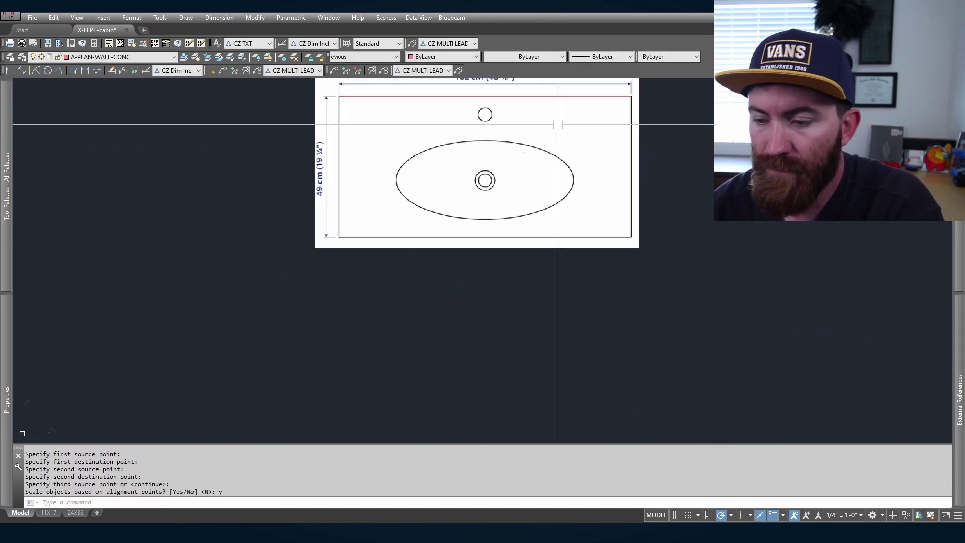
scroll(556, 126, "up", 2)
type("el")
key("Return")
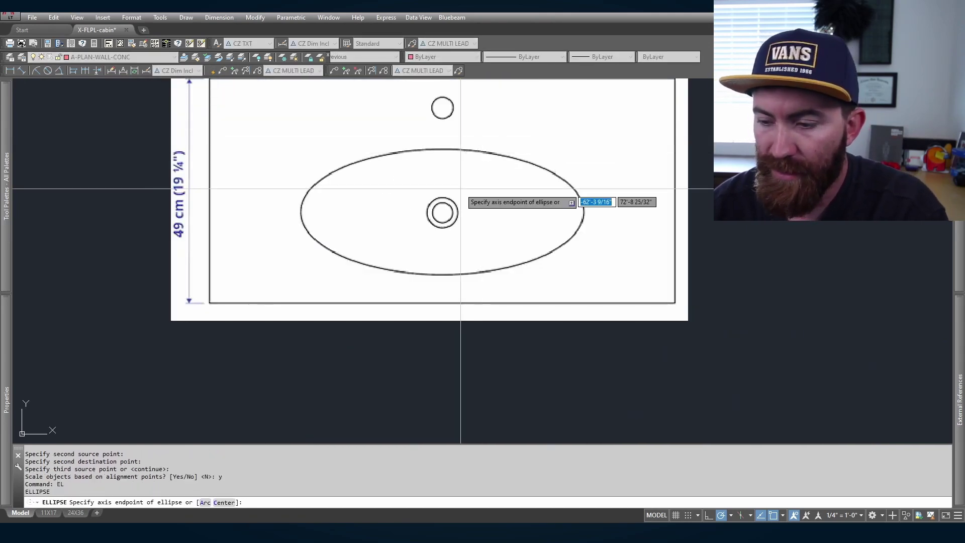
type("c")
Step: Draw a circle over the faucet hole, centered on the sink's width between the basin and the back edge
key("Return")
scroll(442, 212, "down", 2)
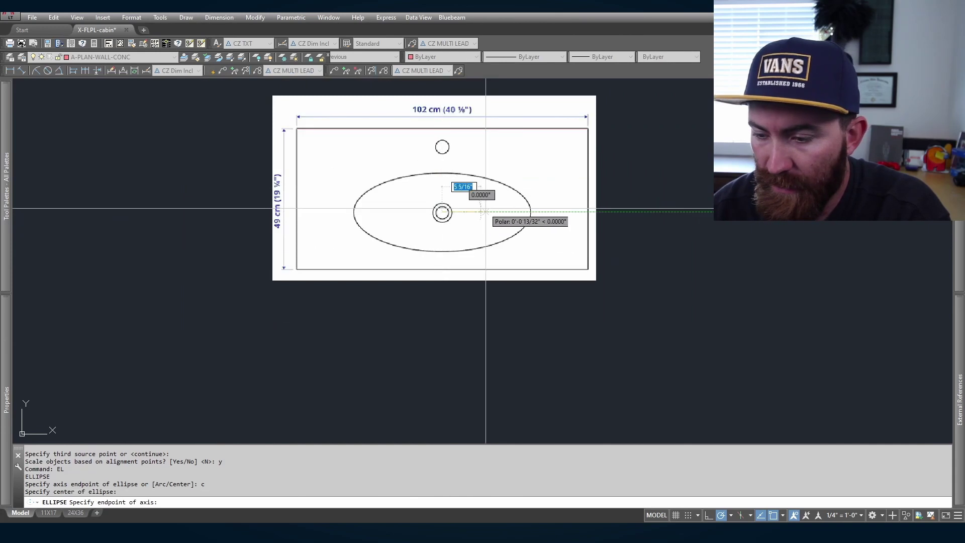
scroll(528, 211, "up", 2)
left_click(391, 213)
left_click(531, 212)
left_click(390, 150)
type("ci")
key("Return")
scroll(397, 151, "up", 2)
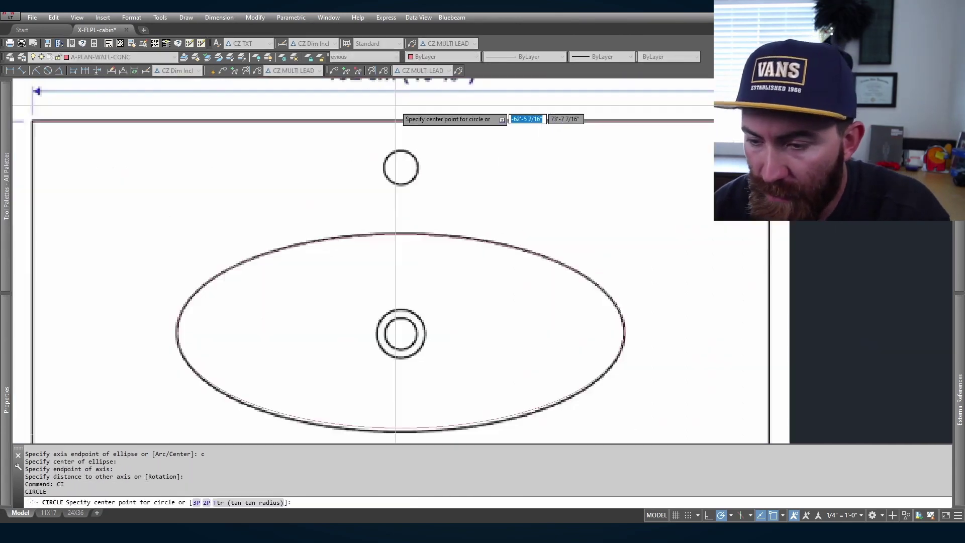
scroll(395, 150, "down", 4)
scroll(399, 120, "up", 4)
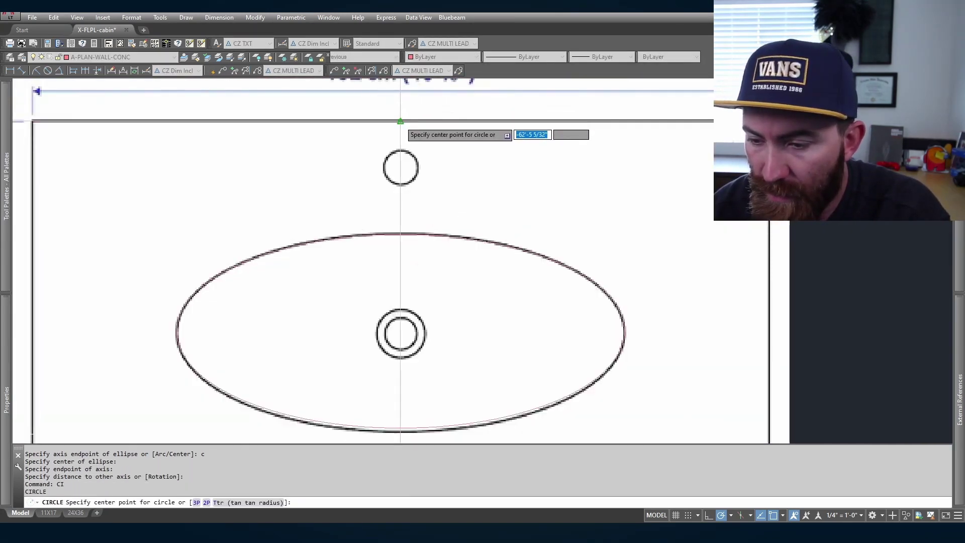
left_click(400, 167)
left_click(418, 166)
scroll(468, 156, "down", 4)
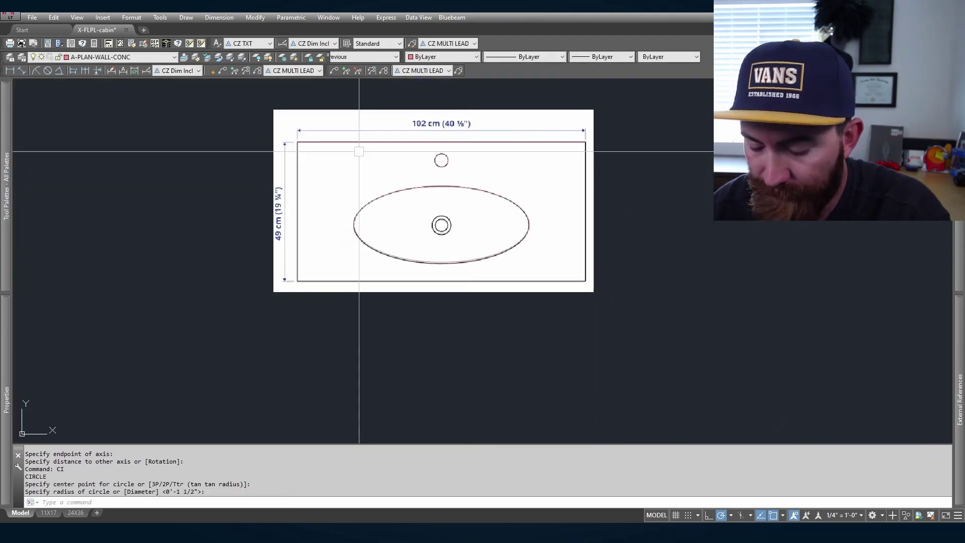
Step: Outline the sink with a closed polyline 19.25" deep, starting at the back corner of the scaled image
type("pl")
key("Return")
left_click(298, 143)
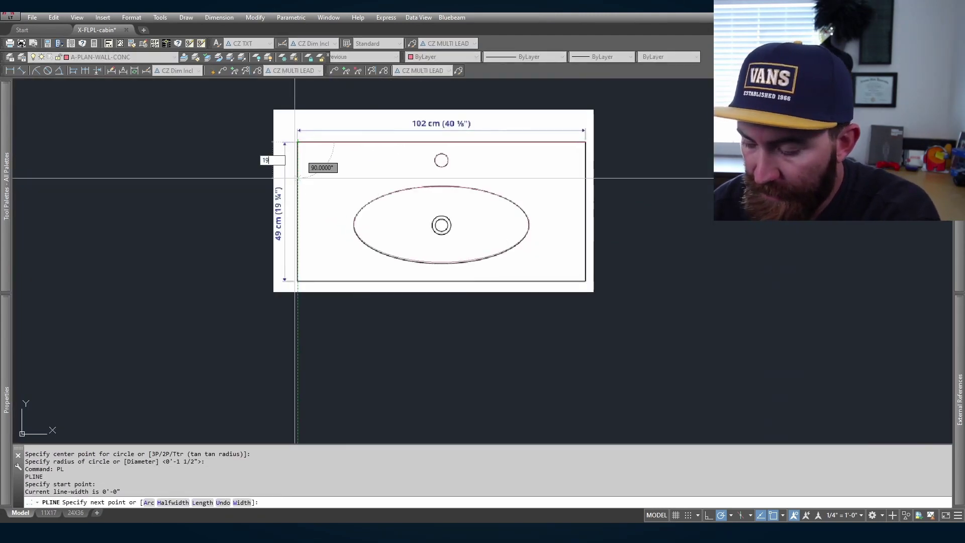
type("19.25")
key("Return")
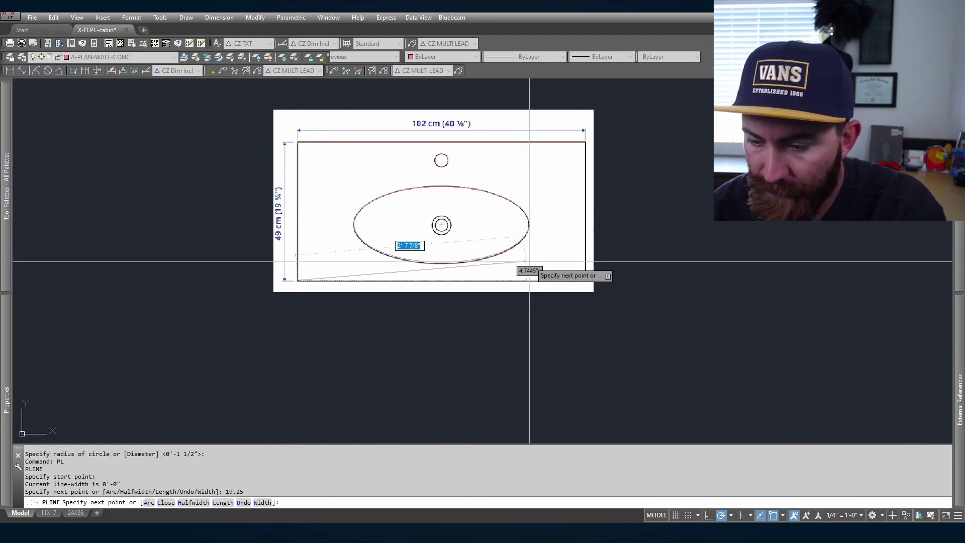
left_click(586, 281)
left_click(585, 143)
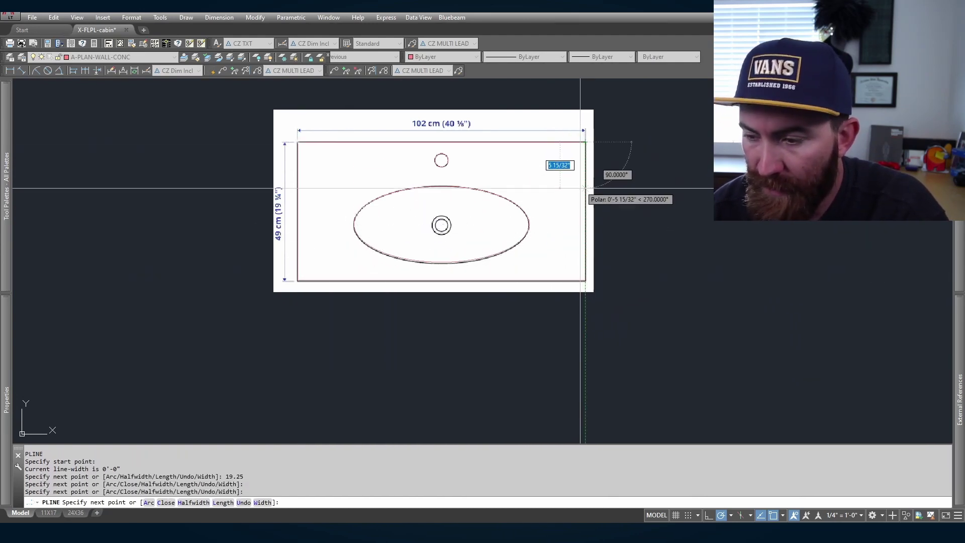
type("c")
key("Return")
Step: Move the sink outline, faucet circle and basin ellipse horizontally off the reference image into empty space
left_click(448, 160)
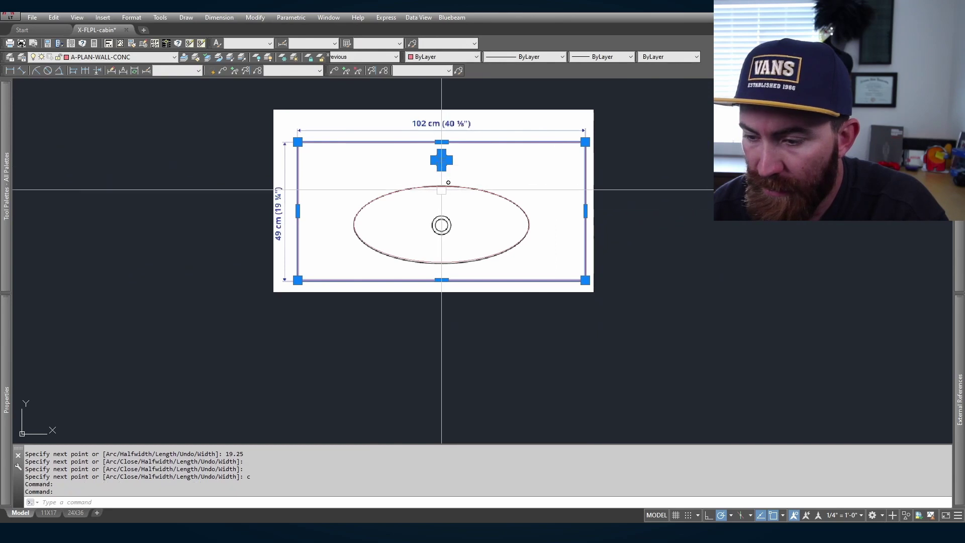
left_click(408, 187)
scroll(408, 187, "down", 4)
type("m")
key("Return")
left_click(526, 154)
left_click(701, 155)
Step: Erase the reference sink image together with its two scale lines
left_click(510, 249)
left_click(337, 133)
key("Delete")
Step: Put the sink outline, basin ellipse and faucet circle on layer 0
left_click(720, 238)
left_click(523, 152)
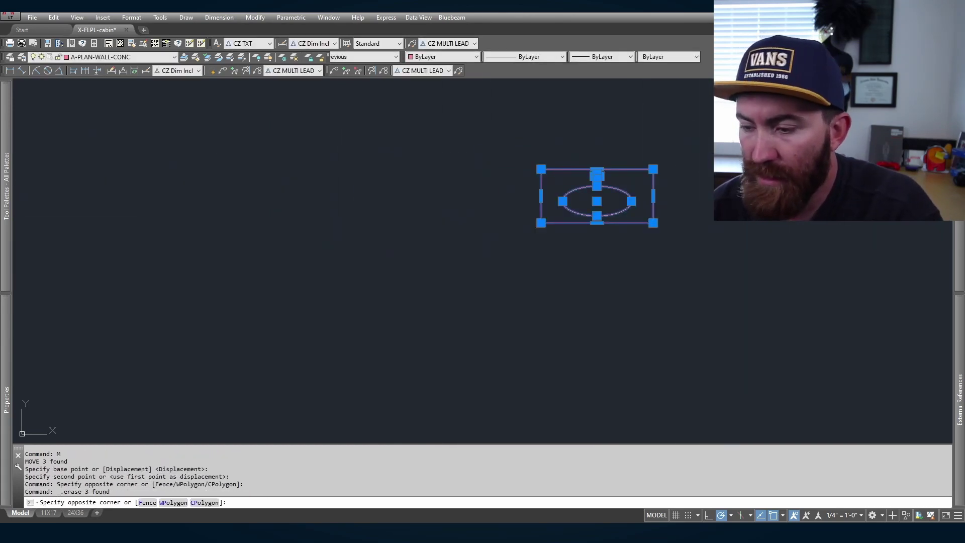
left_click(120, 57)
scroll(130, 141, "up", 10)
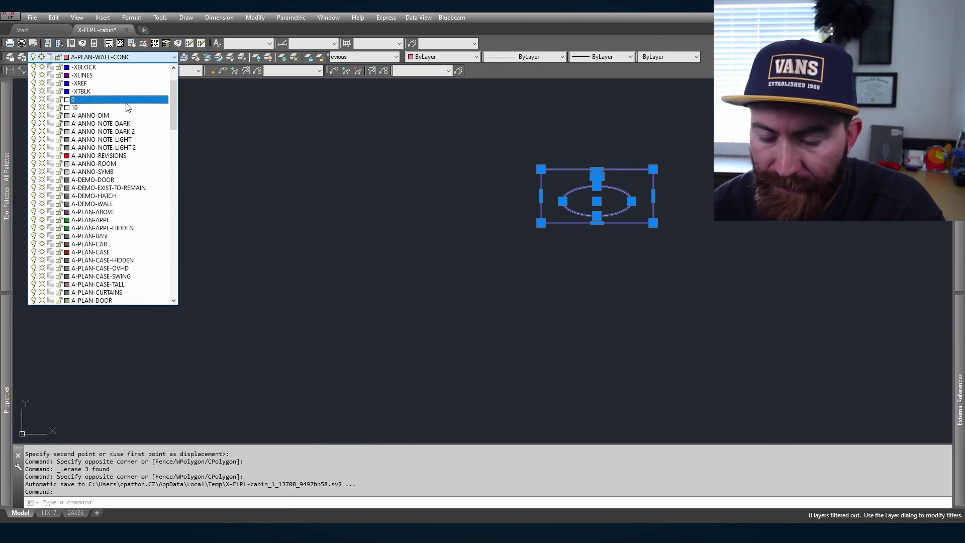
key("Escape")
Step: Move the sink by its back-edge midpoint onto the midpoint of the dashed vanity's back edge
type("M")
key("Return")
left_click(597, 170)
scroll(410, 212, "down", 7)
scroll(589, 329, "up", 7)
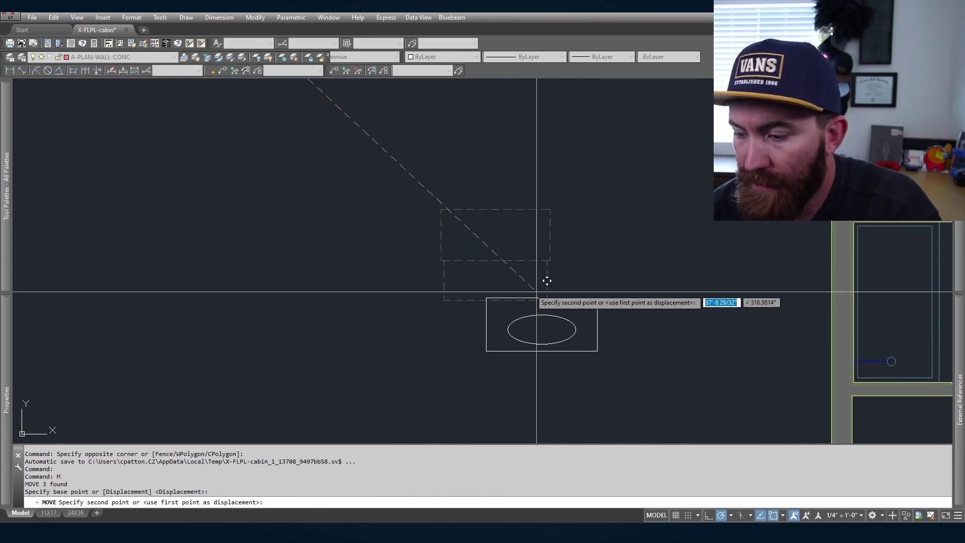
left_click(495, 210)
scroll(474, 265, "up", 4)
scroll(470, 263, "down", 4)
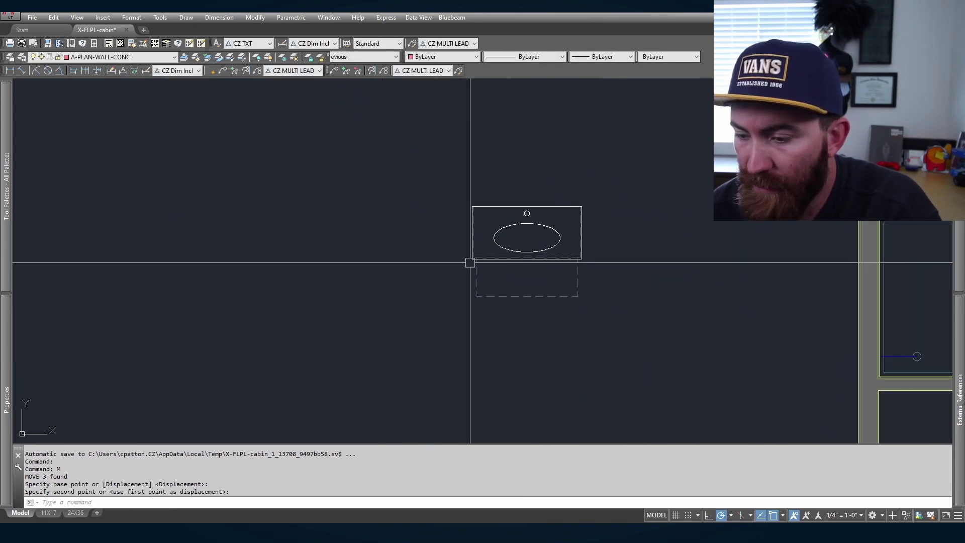
Step: Define the sink and dashed vanity linework as a block named "godmorgon sink base" with its base point at the back-edge midpoint
left_click(611, 329)
left_click(363, 171)
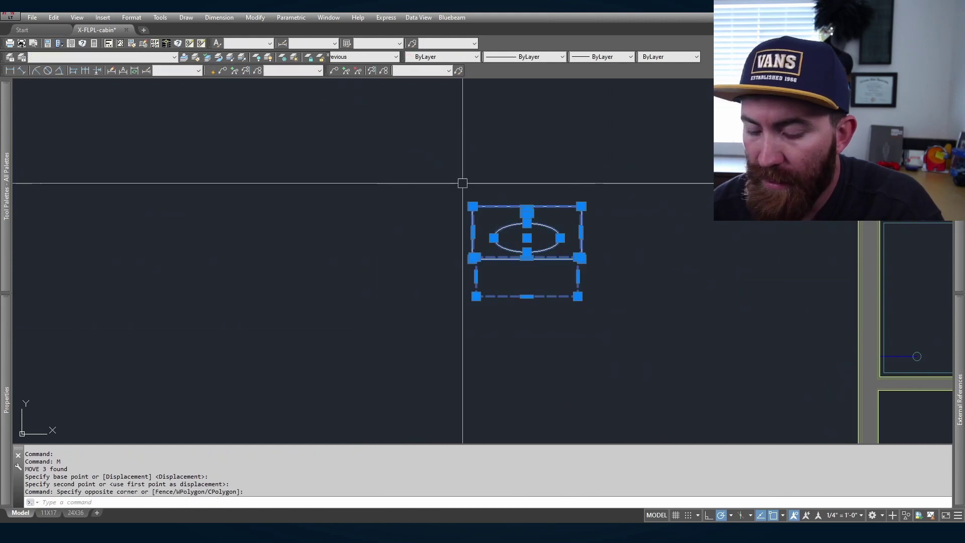
type("b")
key("Return")
left_click(274, 220)
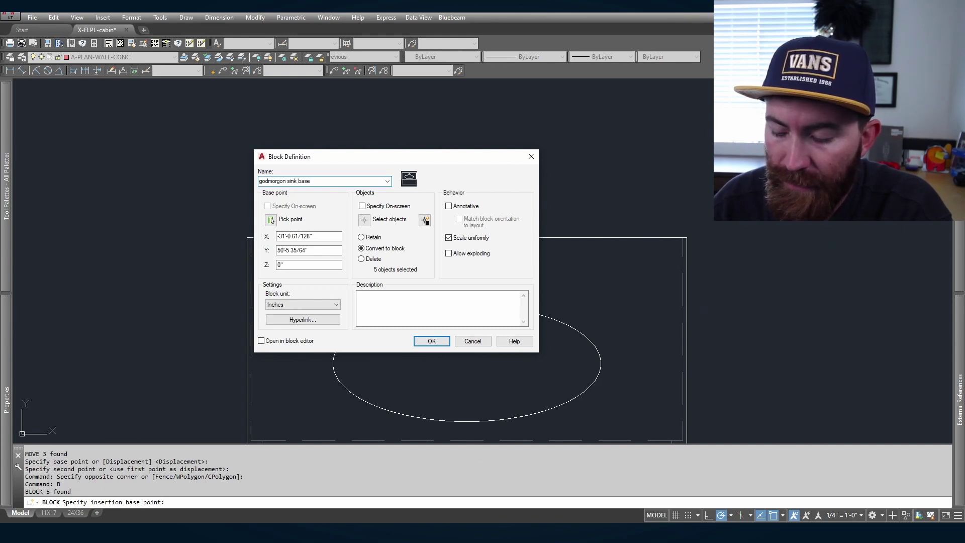
key("Return")
Step: Assign the new sink base block to the A-PLAN-CASE layer
left_click(362, 272)
left_click(302, 212)
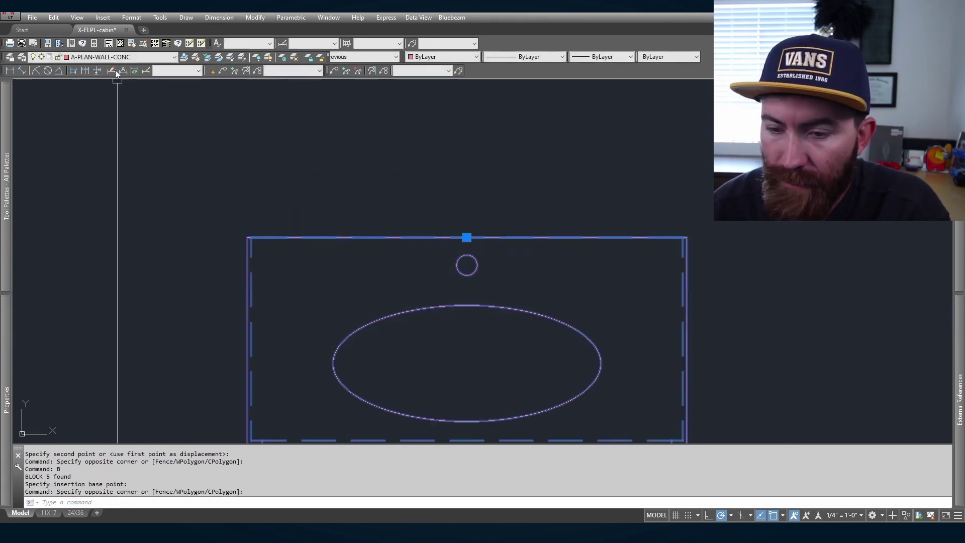
left_click(117, 58)
scroll(134, 141, "up", 2)
left_click(134, 135)
key("Escape")
key("Escape")
Step: Move the sink base block into the bathroom, placing its back midpoint where the exterior wall meets the partition
left_click(540, 257)
left_click(466, 263)
type("m")
key("space")
left_click(467, 238)
scroll(467, 237, "down", 5)
left_click(289, 181)
Step: Move the sink base block beside the bathroom partition, offset 2" from the wall face
left_click(373, 212)
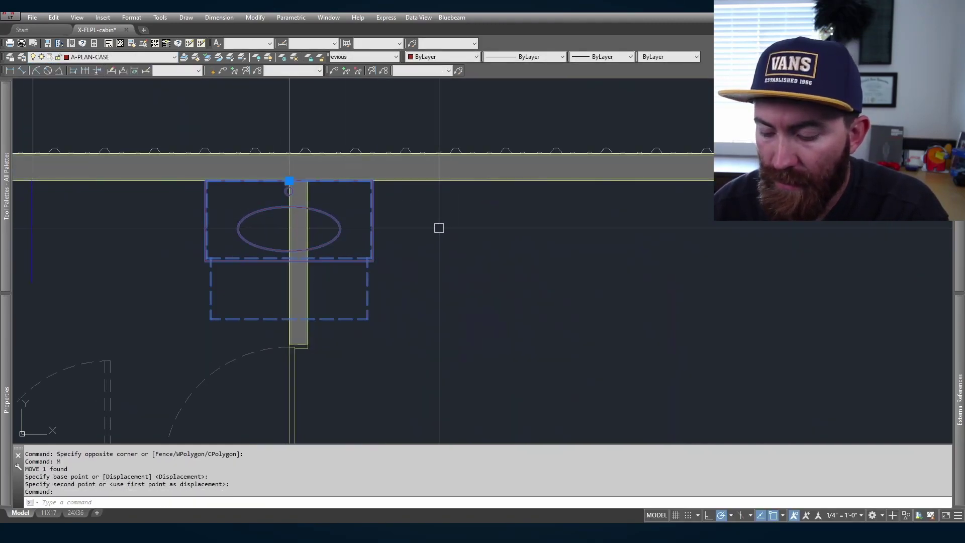
type("m")
key("Return")
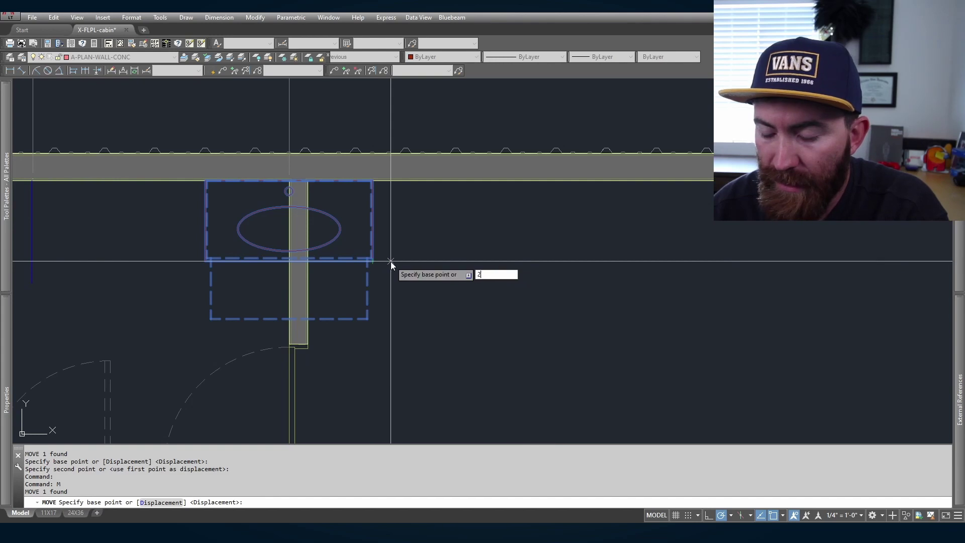
key("Return")
scroll(289, 262, "up", 2)
left_click(289, 262)
scroll(503, 227, "down", 2)
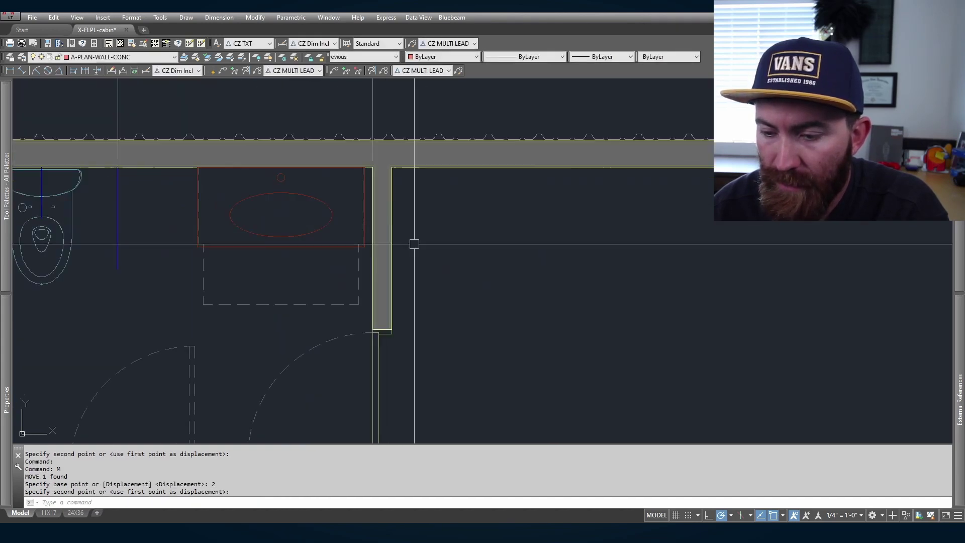
Step: Send the sink base block to the back of the draw order
left_click(344, 246)
type("dr")
key("space")
type("b")
key("space")
Step: Stretch the bathroom dimension's end from the partition to the near side of the sink, keeping its other end beside the toilet
scroll(330, 258, "down", 2)
left_click(357, 201)
scroll(250, 201, "up", 4)
left_click(247, 201)
scroll(332, 236, "down", 4)
key("Escape")
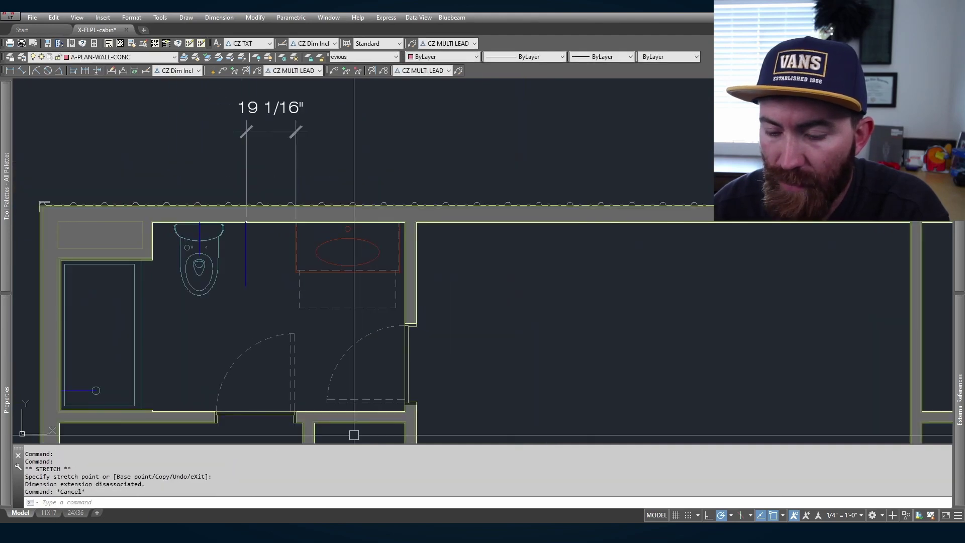
Step: Switch to the browser, search IKEA for godmorgon, and check the measurements of the brown stained ash GODMORGON high cabinet
left_click(312, 532)
scroll(369, 199, "up", 4)
left_click(397, 103)
type("godmorgon")
key("Return")
left_click(402, 349)
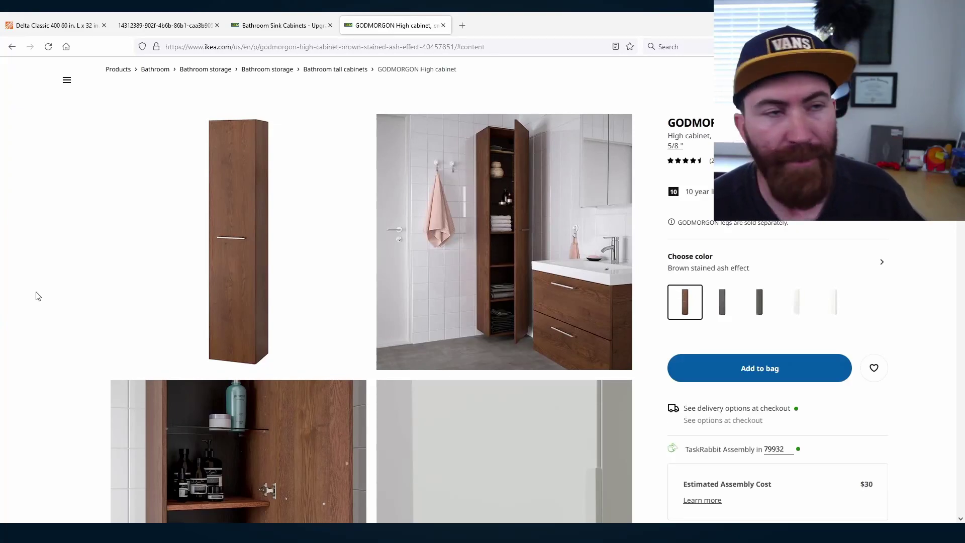
scroll(271, 352, "down", 8)
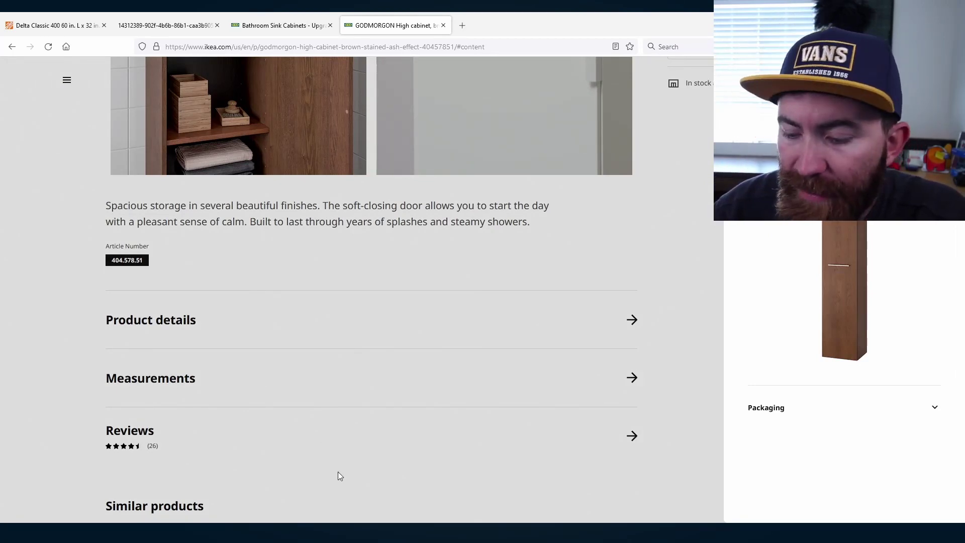
Step: Switch to AutoCAD and draw a closed 15.75" by 12-5/8" rectangle above the cabin plan's upper-left corner
mouse_move(357, 533)
left_click(357, 485)
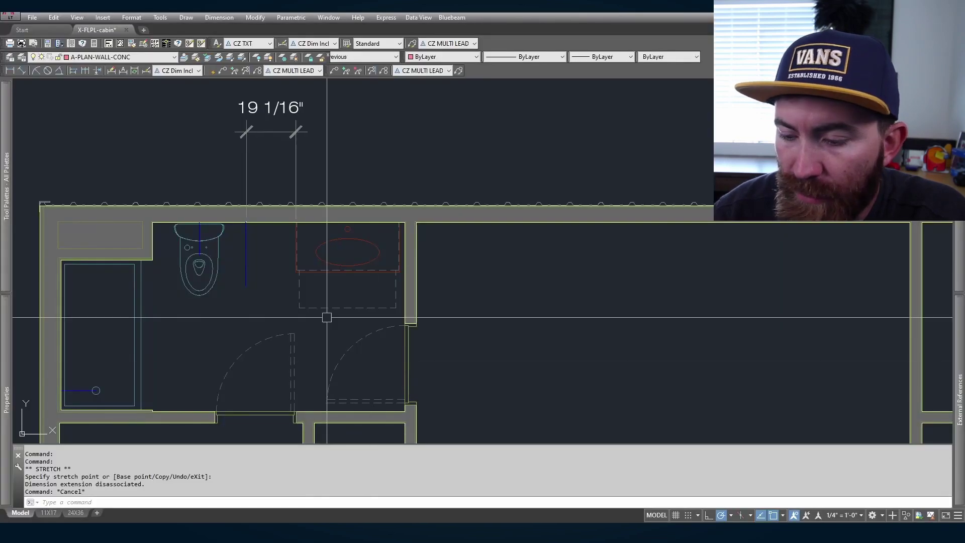
scroll(319, 310, "down", 3)
scroll(194, 140, "up", 3)
type("PL")
key("Return")
left_click(195, 139)
type("15.75")
key("Return")
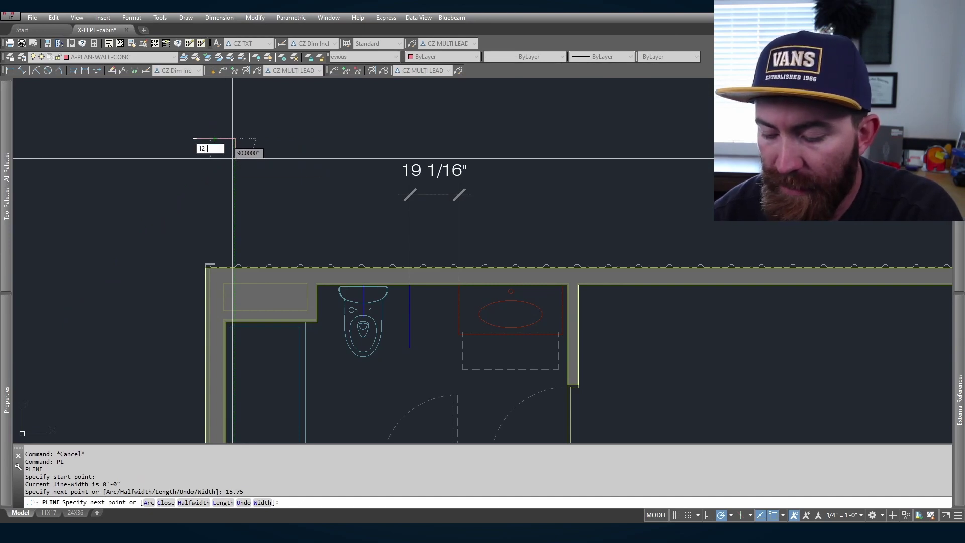
key("Return")
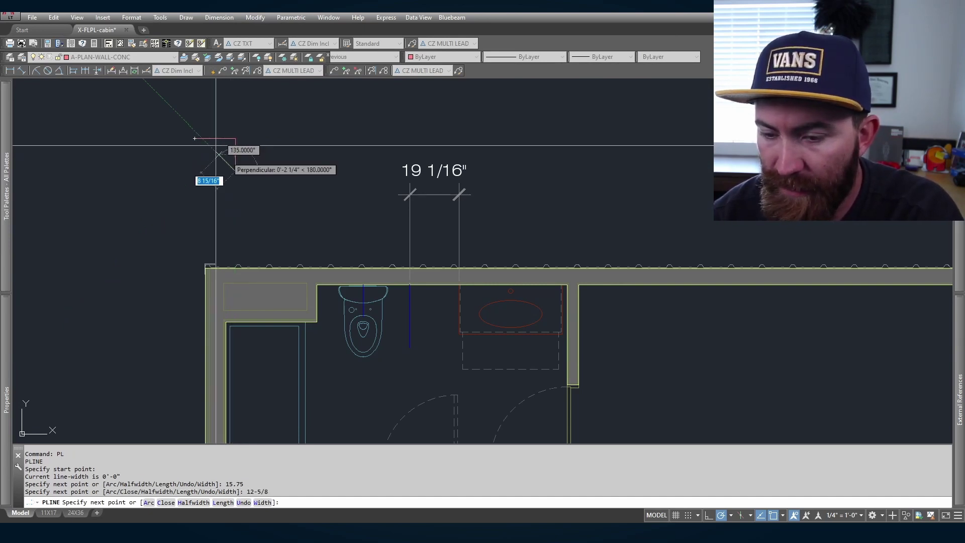
left_click(195, 170)
type("c")
key("Return")
Step: Draw a closed 0.75" thick door leaf inside the cabinet rectangle along its full front edge
key("Return")
left_click(195, 170)
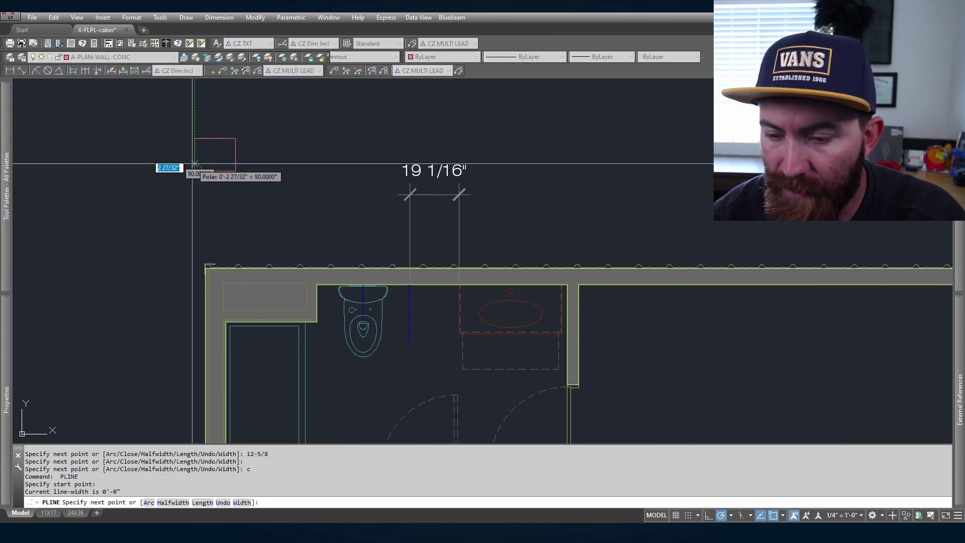
type(".75")
key("Return")
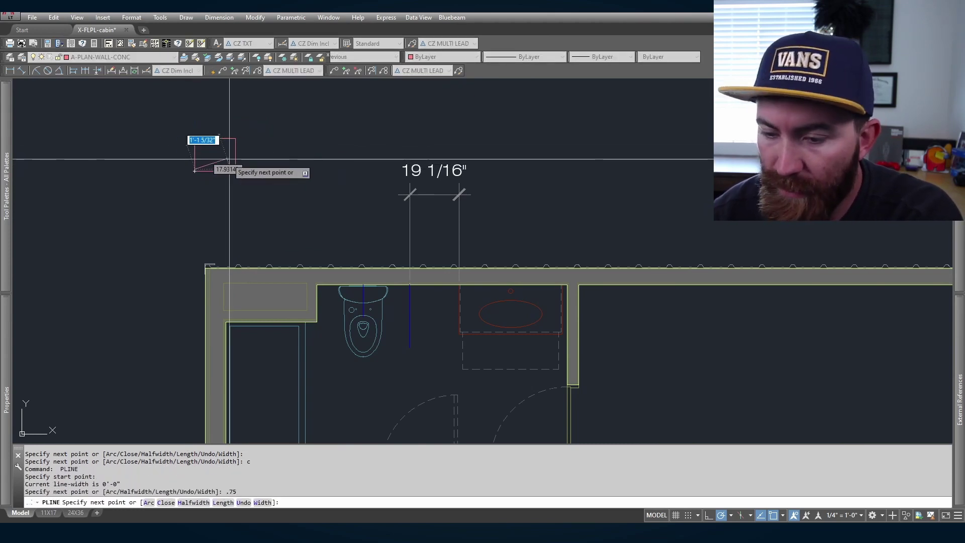
scroll(226, 166, "up", 6)
left_click(225, 201)
type("c")
Step: Rotate a copy of the door leaf about its left front corner so it stands open, perpendicular to the cabinet front
key("Return")
left_click(211, 184)
left_click(200, 196)
type("ro")
key("Return")
scroll(222, 183, "down", 2)
left_click(124, 191)
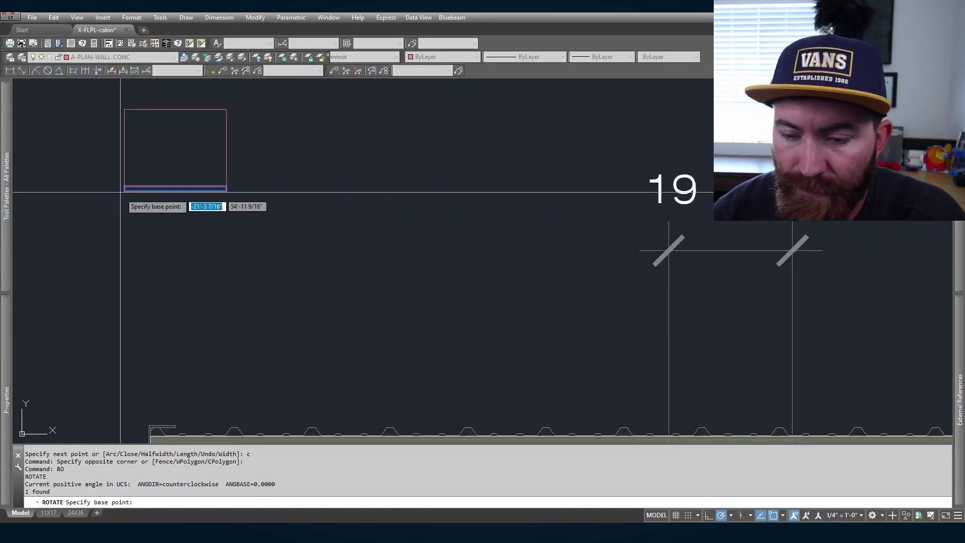
type("c")
Step: Draw a circle centred on the hinge corner through the door's free end and trim it to the quarter-circle door swing
key("Return")
left_click(124, 209)
type("ci")
key("Return")
left_click(124, 191)
left_click(227, 191)
type("pl")
left_click(124, 293)
left_click(243, 175)
key("Escape")
left_click(242, 176)
type("tr")
left_click(216, 151)
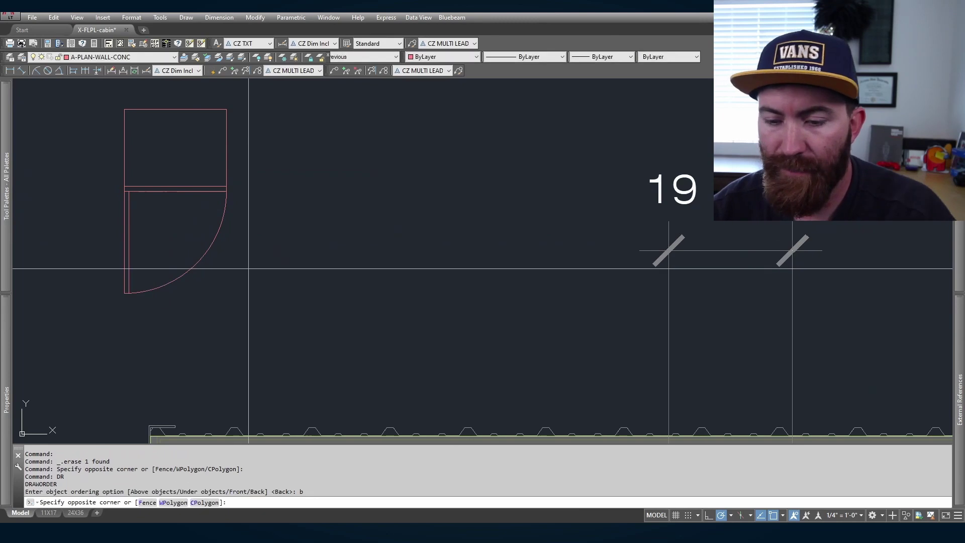
left_click_drag(248, 241, 116, 181)
Step: Assign the open door leaf and its swing arc to the dashed casework layer
left_click(121, 56)
scroll(143, 156, "up", 7)
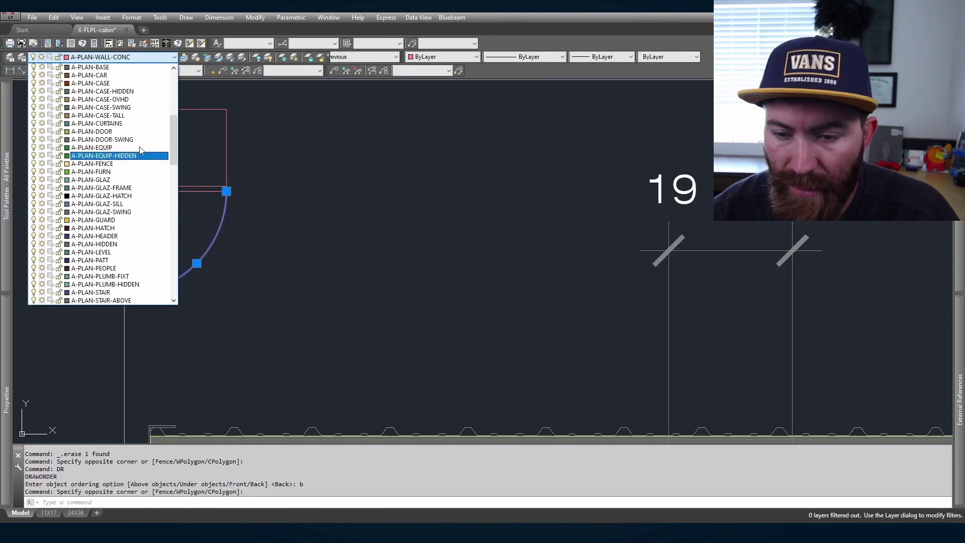
scroll(135, 96, "down", 1)
left_click(134, 94)
key("Escape")
Step: Assign the cabinet rectangle and closed door leaf to layer 0
left_click(183, 202)
left_click(162, 158)
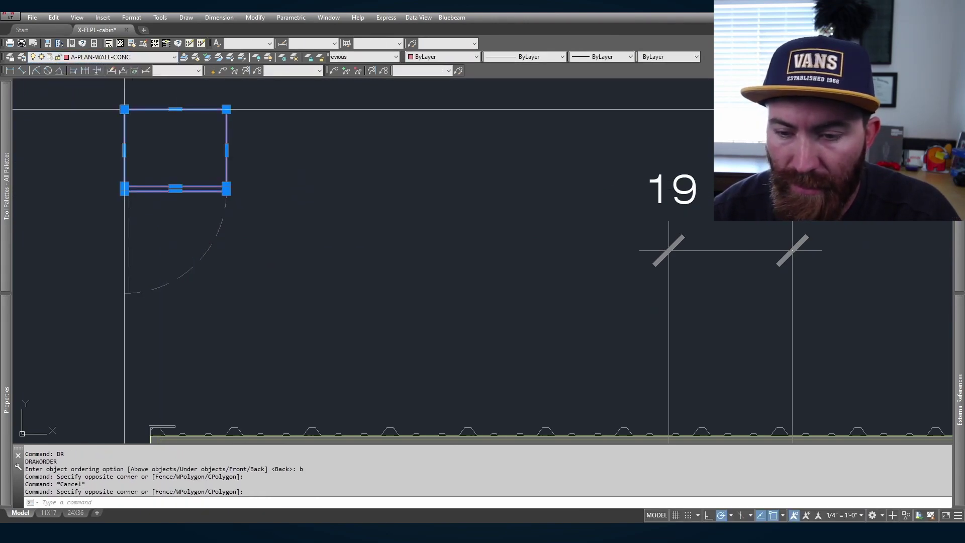
left_click(118, 59)
left_click(121, 64)
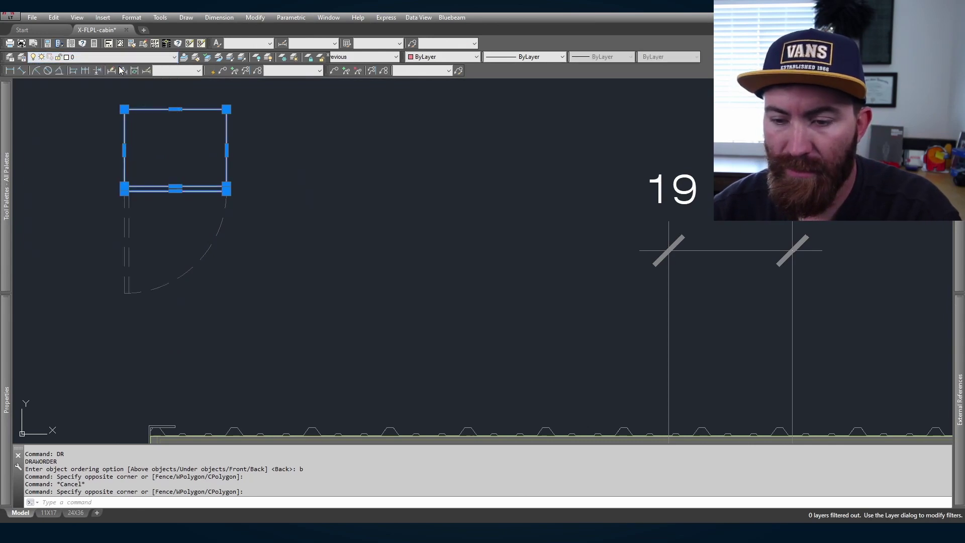
key("Escape")
Step: Make a block of the cabinet, door leaves and swing, with its base point at the midpoint of the back edge
left_click(272, 287)
left_click(125, 172)
type("b")
key("Return")
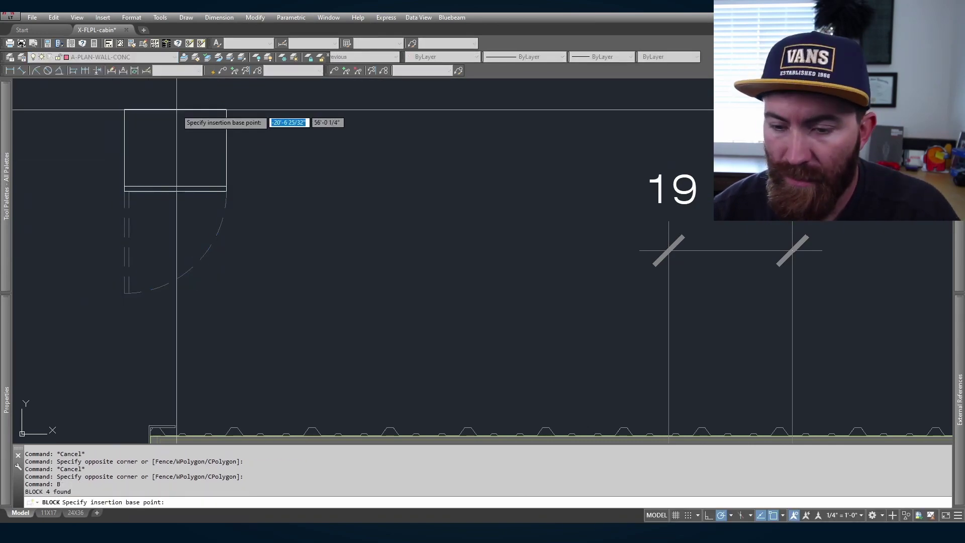
left_click(175, 109)
type("go")
type("cab")
key("Return")
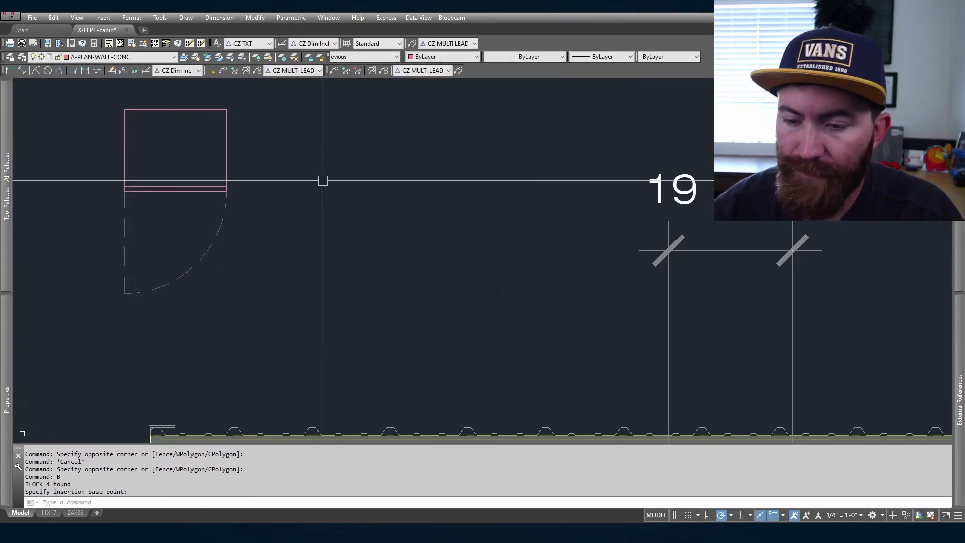
Step: Assign the high cabinet block to layer A-PLAN-CASE-TALL
left_click(272, 201)
left_click(201, 151)
left_click(121, 58)
scroll(124, 177, "up", 10)
left_click(131, 124)
key("m")
key("Return")
scroll(301, 126, "down", 5)
key("Escape")
Step: Draw a guide polyline along the wall from the blue clearance line to the sink, ending with a vertical marker at its midpoint
scroll(291, 175, "up", 8)
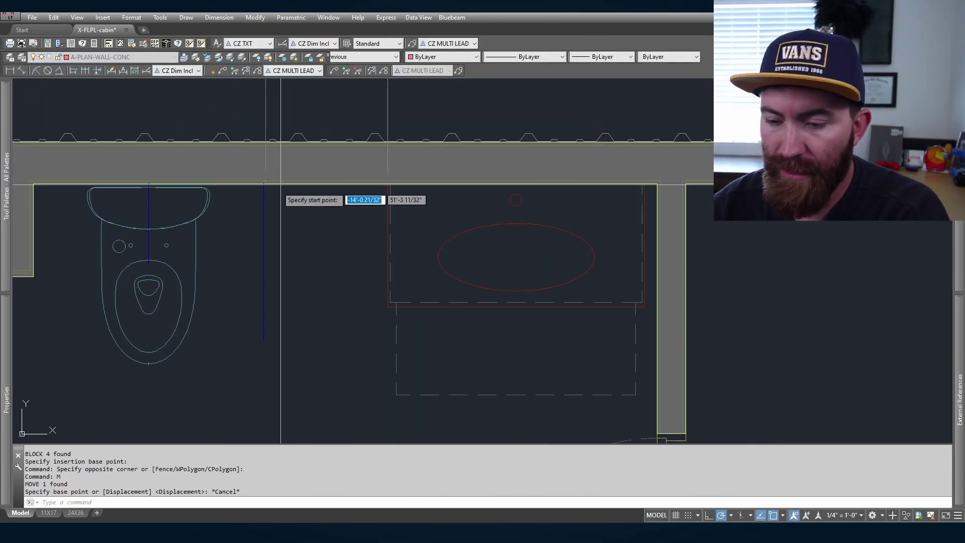
type("pl")
key("Return")
left_click(264, 183)
left_click(388, 184)
left_click(325, 185)
left_click(326, 184)
scroll(325, 184, "down", 5)
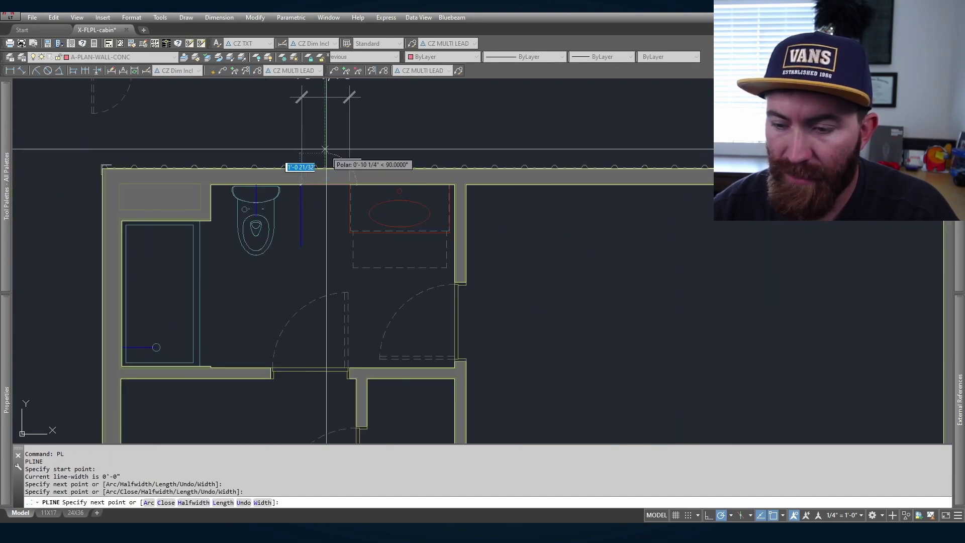
key("Escape")
Step: Move the high cabinet block by its back midpoint to the guide's midpoint on the bathroom wall
left_click(211, 107)
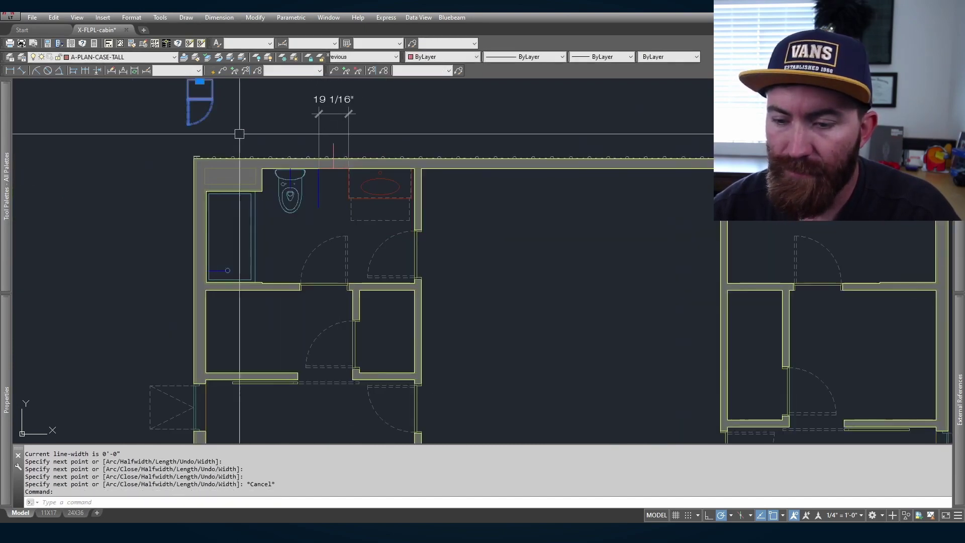
scroll(245, 142, "down", 2)
type("m")
key("Return")
left_click(222, 94)
scroll(295, 147, "up", 4)
scroll(299, 139, "up", 6)
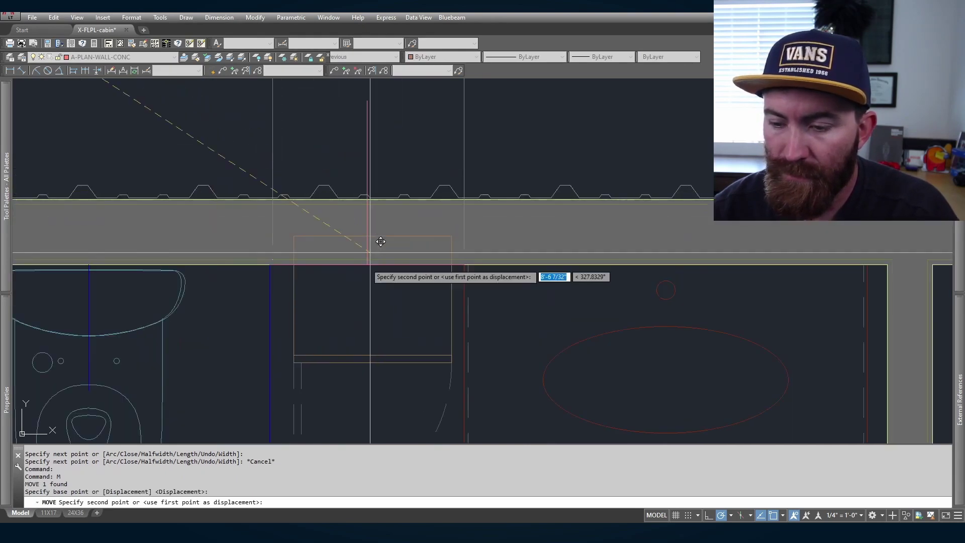
left_click(365, 267)
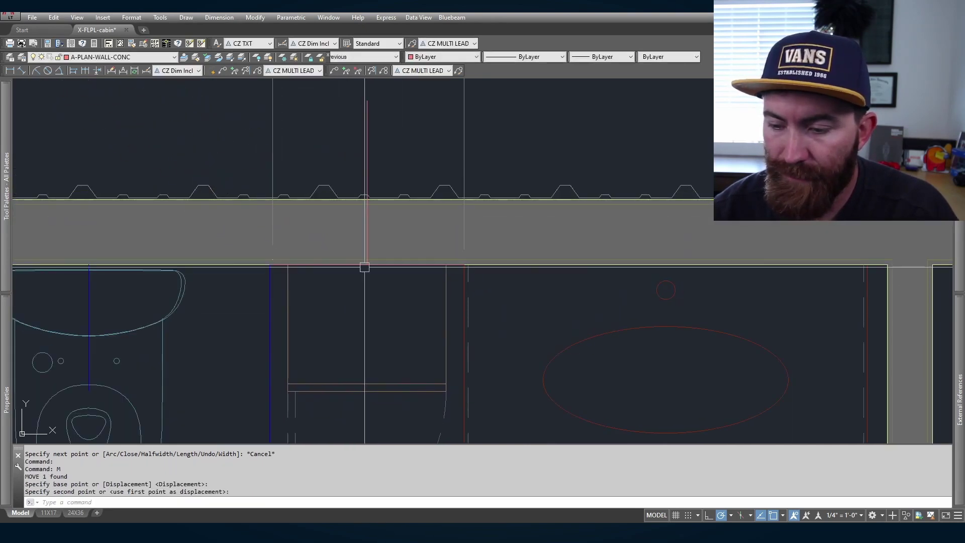
Step: Delete the guide polyline and the 19 1/16" dimension above the bathroom
left_click(455, 269)
key("Escape")
left_click(457, 270)
left_click(443, 251)
left_click(329, 109)
left_click(407, 135)
key("Delete")
scroll(442, 139, "down", 3)
left_click(459, 121)
left_click(427, 138)
key("Delete")
Step: Mirror the toilet, clearance line, high cabinet, sink and shower across a vertical line at the exterior wall's midpoint, keeping the originals
scroll(374, 177, "down", 2)
scroll(369, 178, "up", 2)
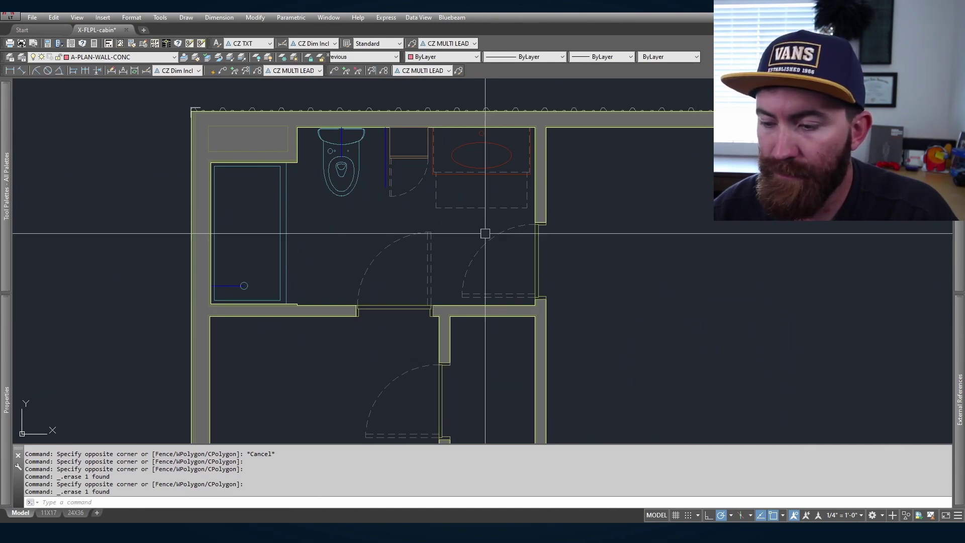
left_click(473, 216)
left_click(298, 128)
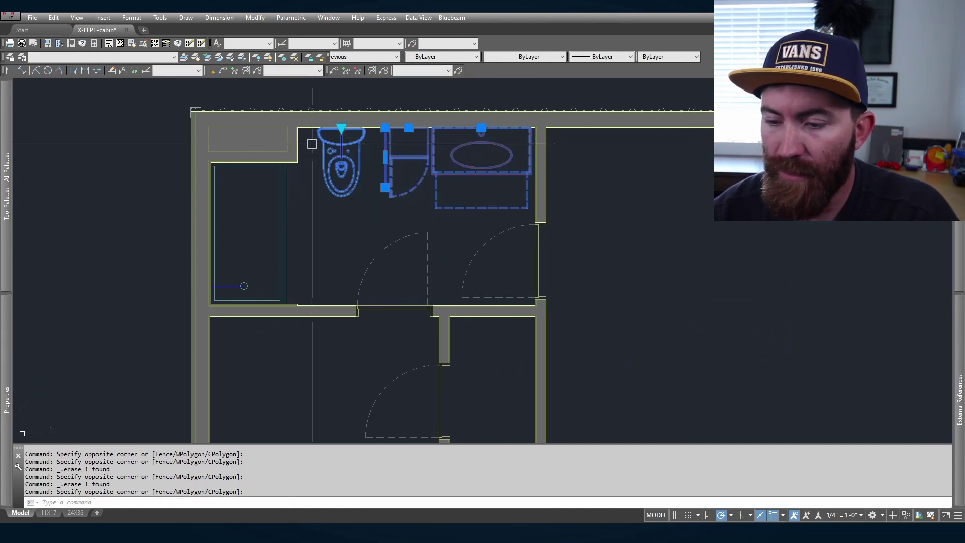
left_click(308, 235)
left_click(244, 218)
type("mi")
key("Return")
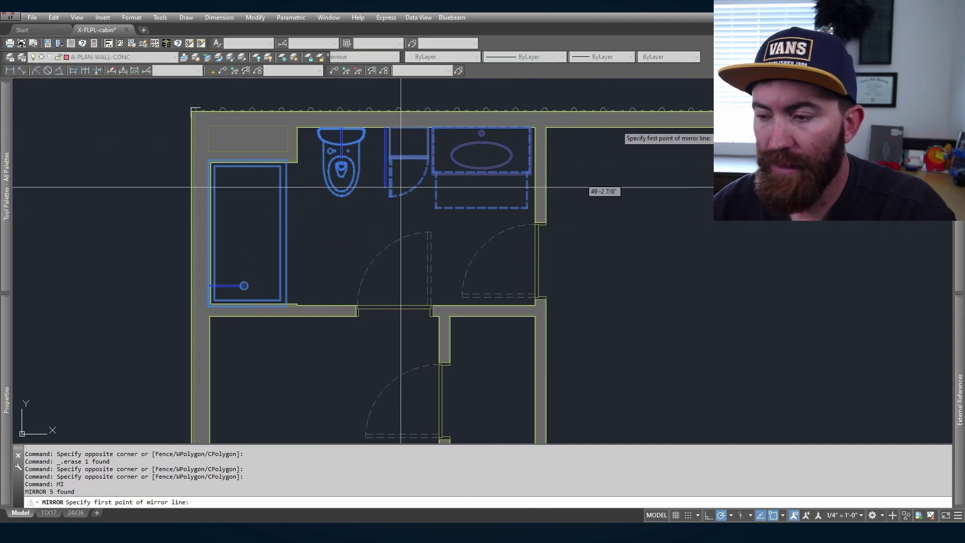
scroll(573, 140, "down", 6)
scroll(584, 203, "up", 8)
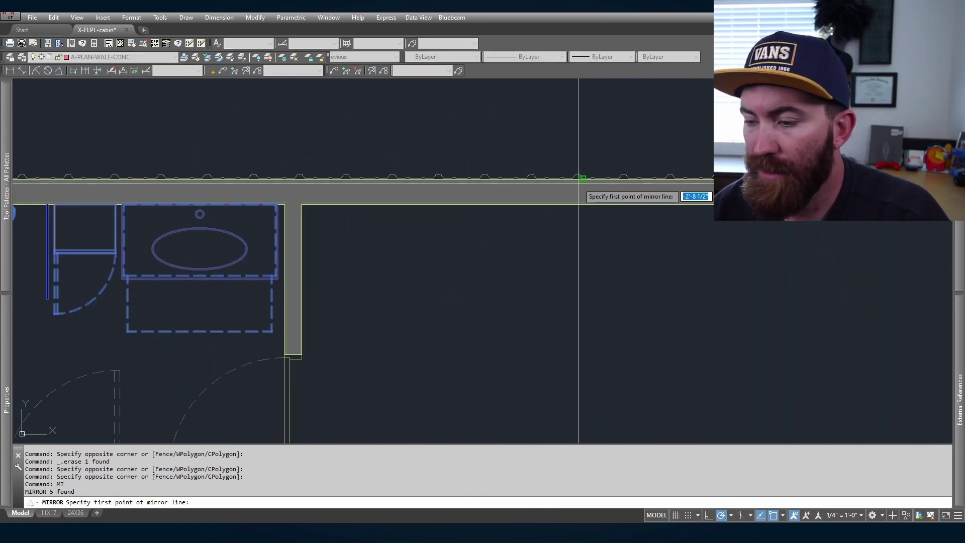
scroll(585, 202, "up", 3)
scroll(590, 201, "down", 5)
left_click(594, 192)
left_click(597, 136)
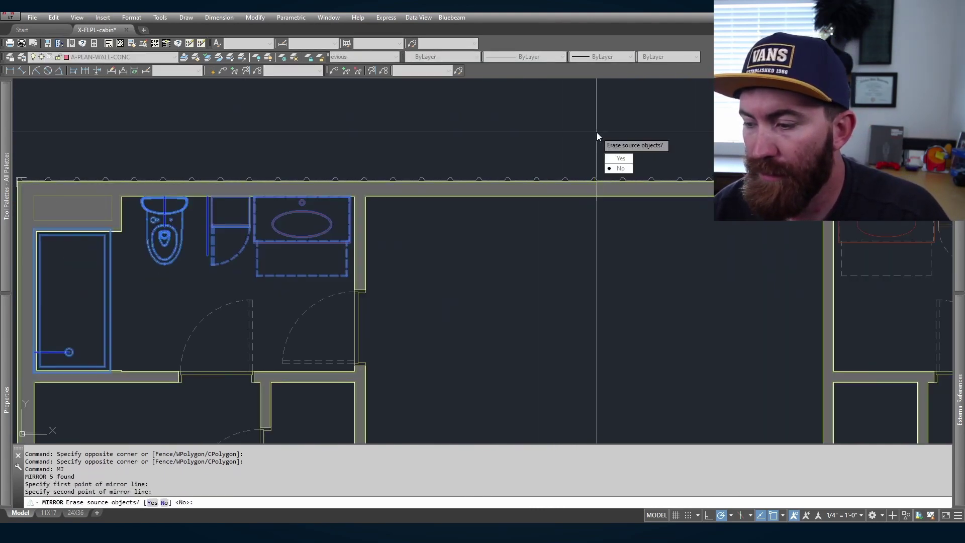
key("Return")
Step: Stretch the thickened wall above the mirrored shower to meet the shower's upper edge, excluding the shower block
scroll(597, 143, "down", 5)
scroll(729, 166, "up", 8)
scroll(359, 246, "down", 3)
type("ss")
key("Return")
left_click(547, 285)
left_click(172, 180)
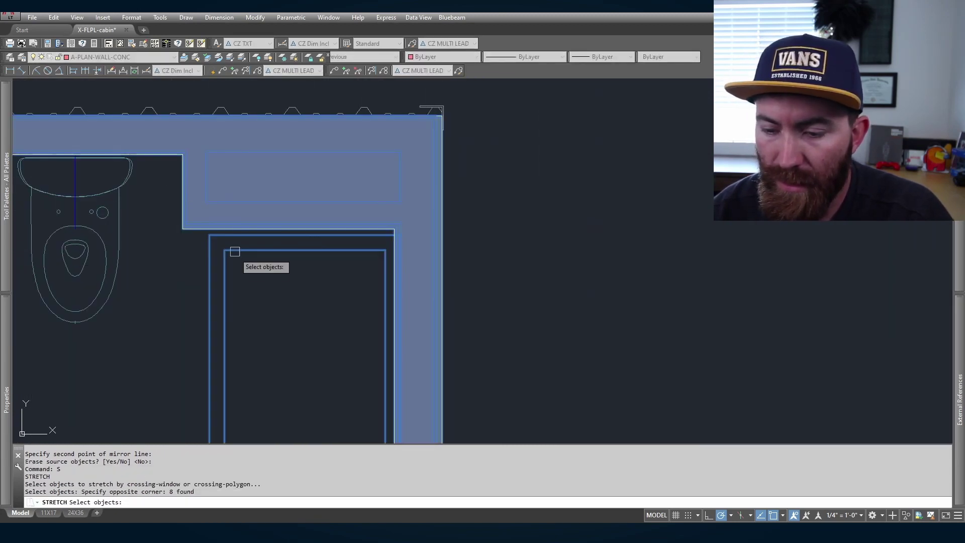
left_click(241, 251, "shift")
scroll(397, 241, "up", 4)
key("Return")
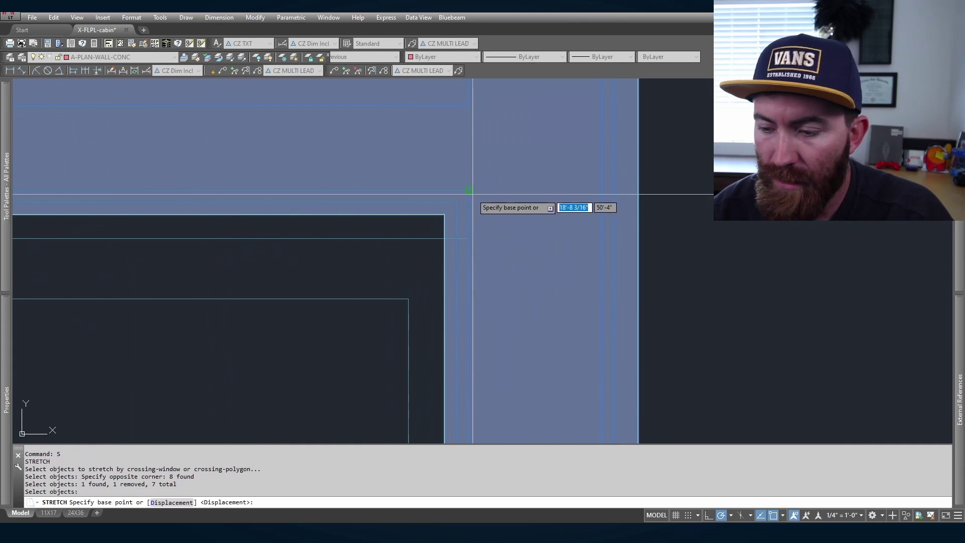
left_click(471, 193)
left_click(469, 235)
Step: Send the mirrored shower block to the back of the draw order
scroll(502, 189, "down", 5)
type("dr")
key("Return")
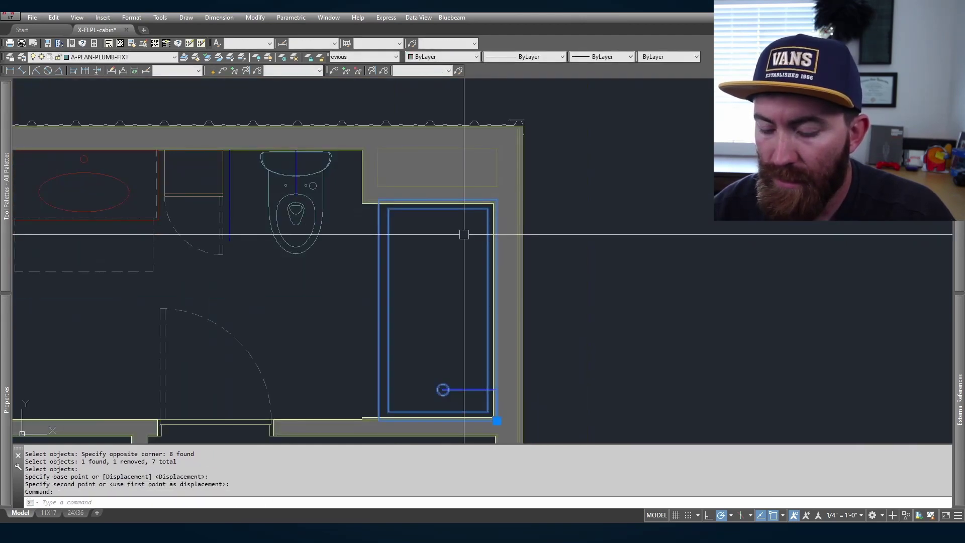
type("b")
key("Return")
scroll(396, 272, "up", 4)
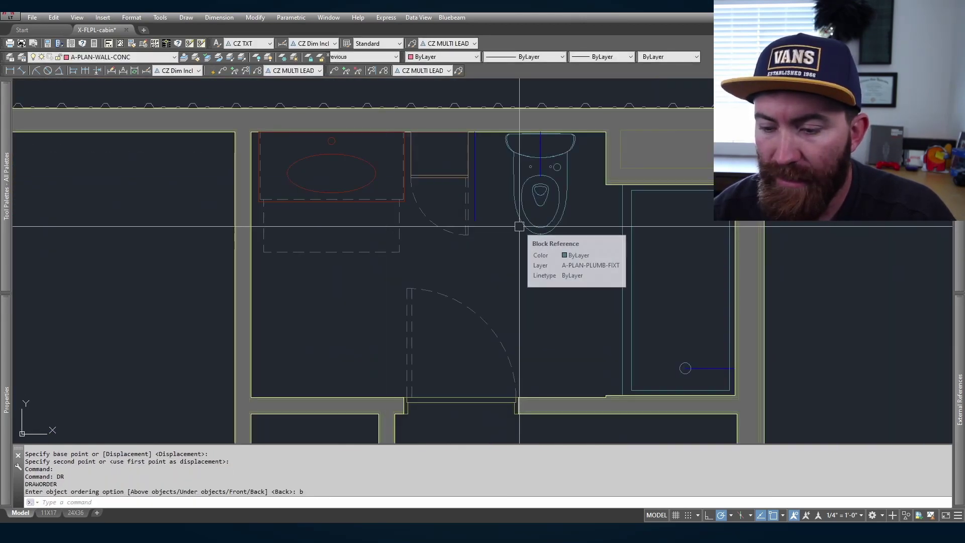
Step: Examine the mirrored bathroom layout and compare it with the original bathroom in the cabin plan
scroll(505, 222, "down", 4)
scroll(504, 222, "up", 2)
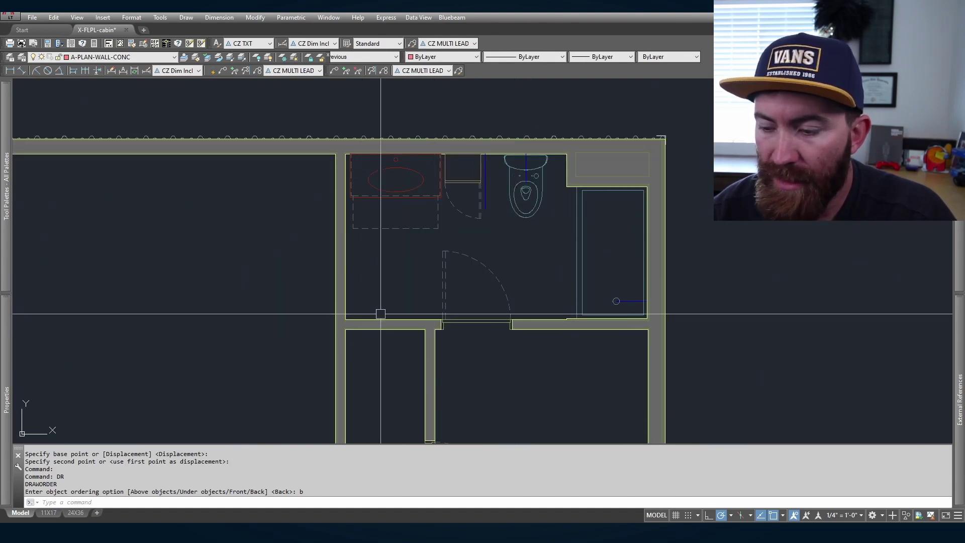
scroll(486, 167, "up", 2)
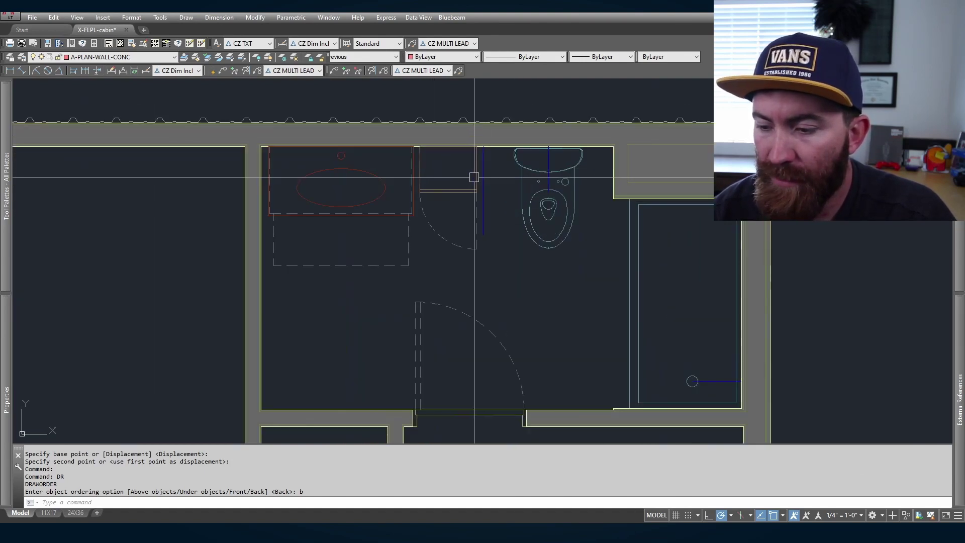
scroll(608, 182, "down", 6)
scroll(324, 332, "up", 2)
scroll(386, 285, "down", 4)
scroll(318, 345, "up", 4)
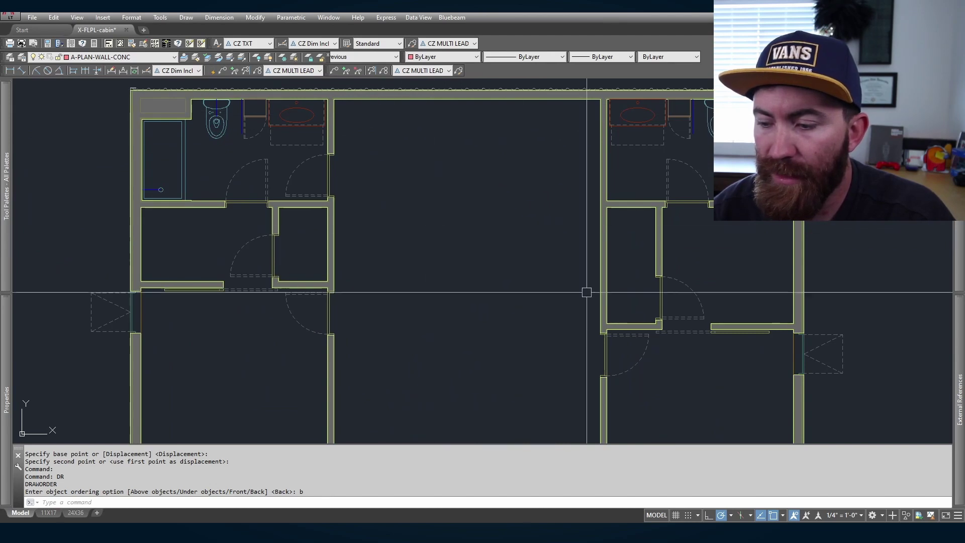